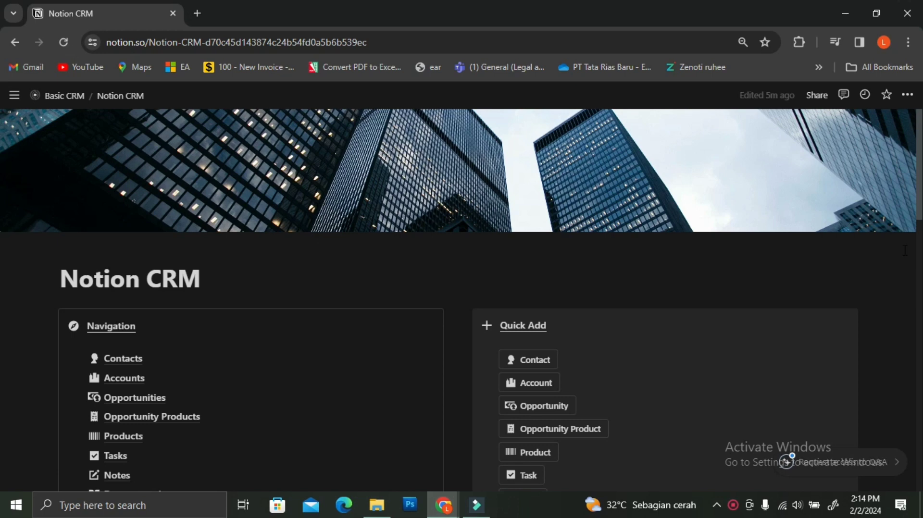
- Look through the Navigation, Quick Add, Tasks, Automations and Accounts sections of the existing Notion CRM page
scroll(127, 222, down, 3)
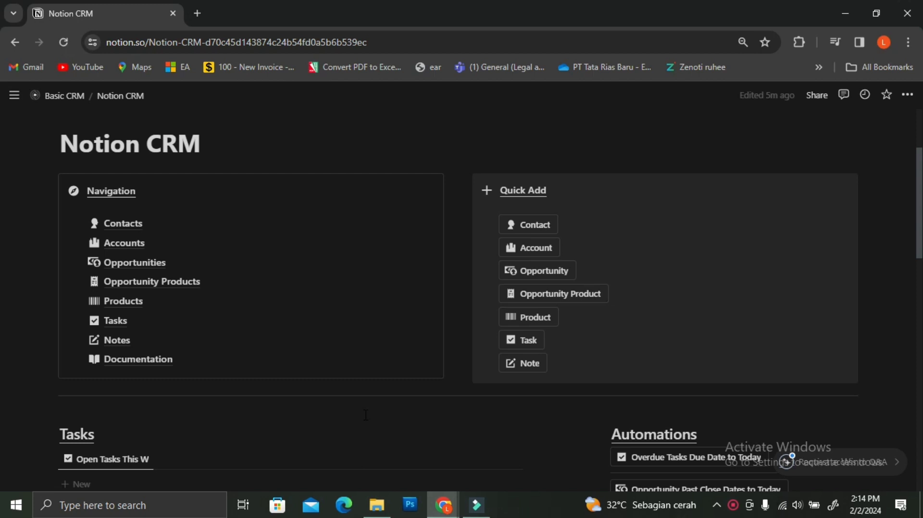
scroll(366, 416, down, 4)
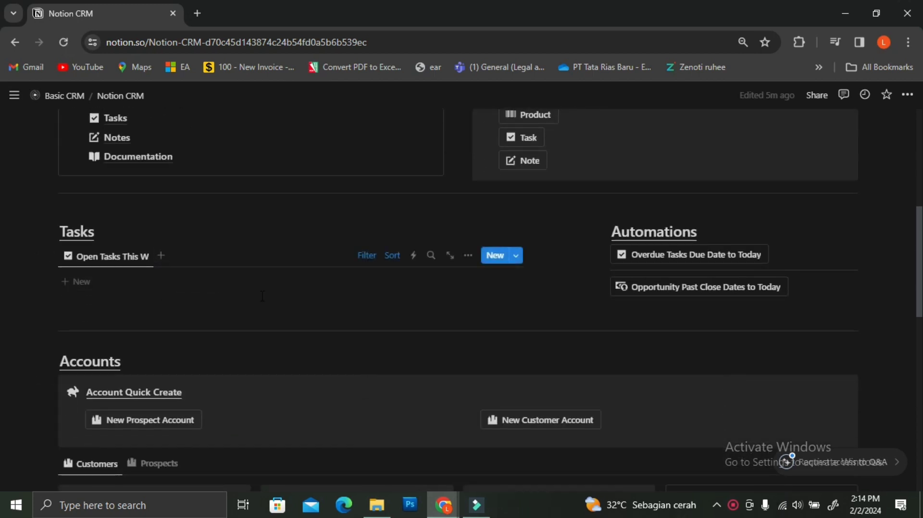
scroll(258, 294, down, 3)
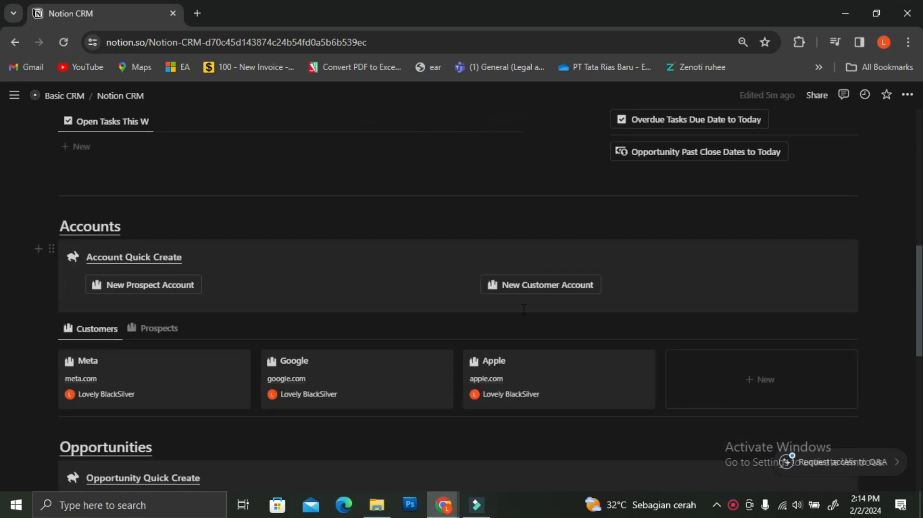
- Create a new empty page and place the cursor in its title
key(ctrl+n)
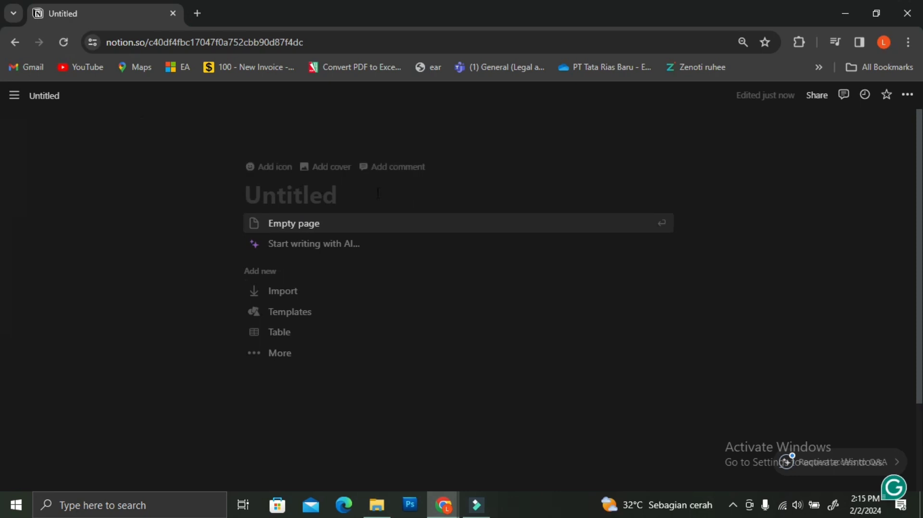
click(413, 230)
click(316, 202)
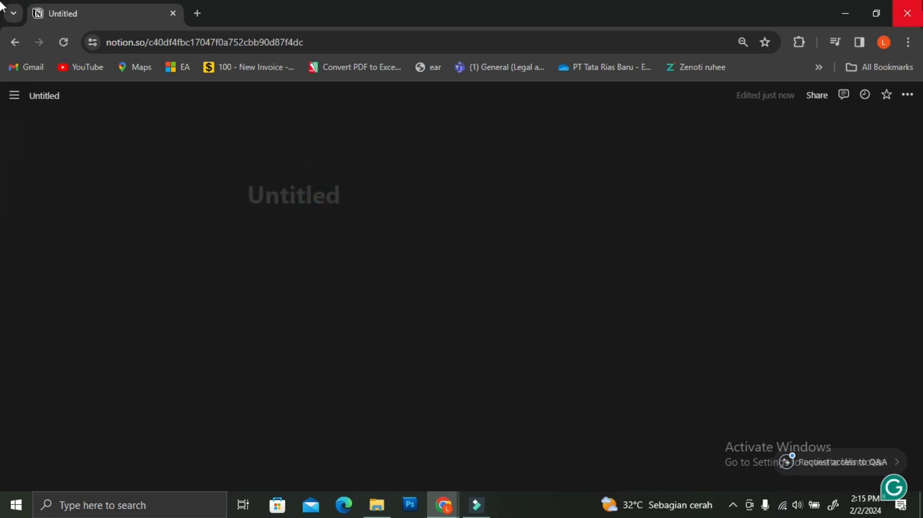
text(Simple )
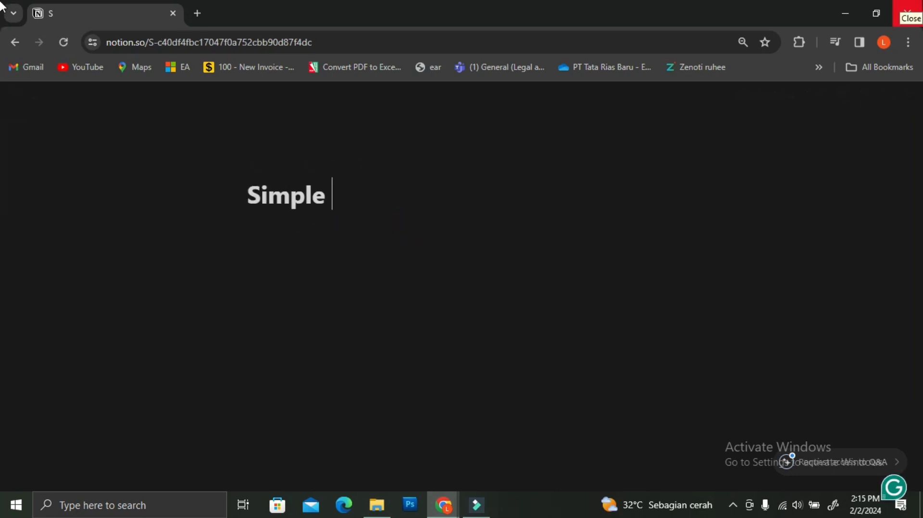
text(CRM)
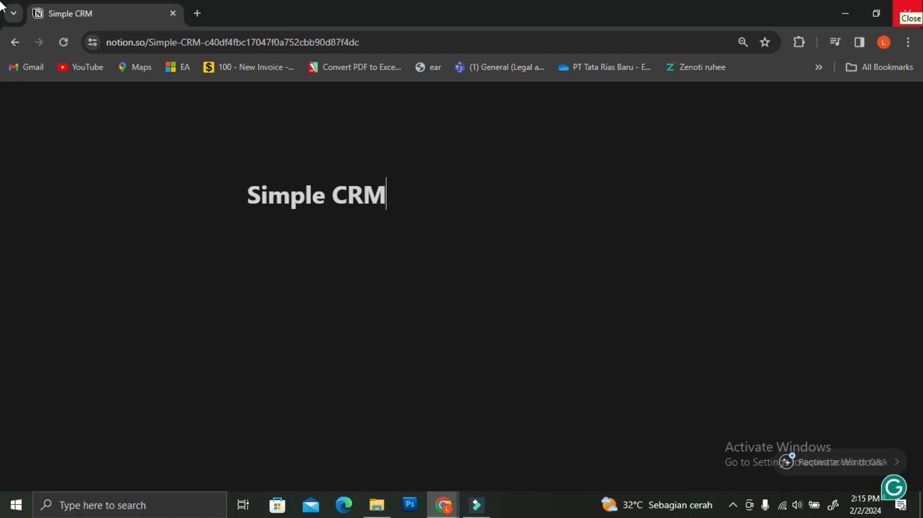
key(BackSpace)
key(BackSpace)
key(BackSpace)
key(BackSpace)
key(BackSpace)
key(BackSpace)
key(BackSpace)
key(BackSpace)
key(BackSpace)
key(BackSpace)
- Title the new page "Basic CRM"
text(Basic )
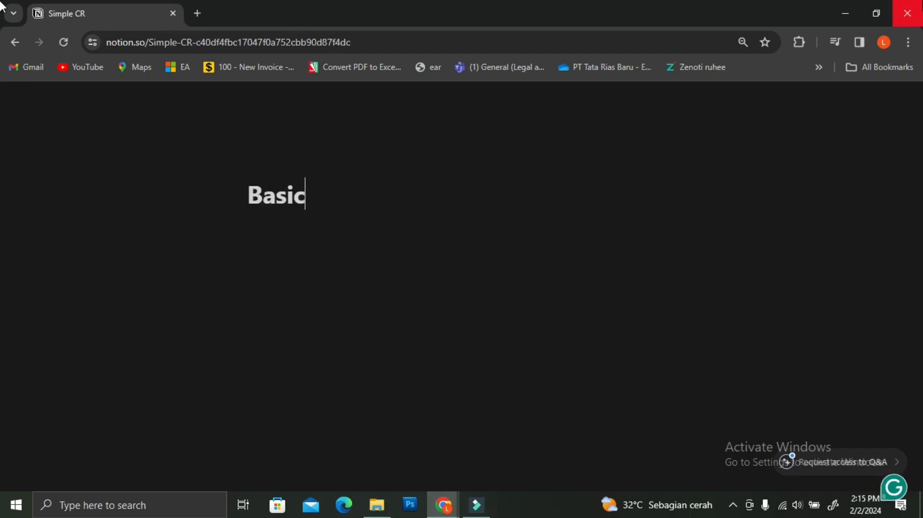
text(CRM)
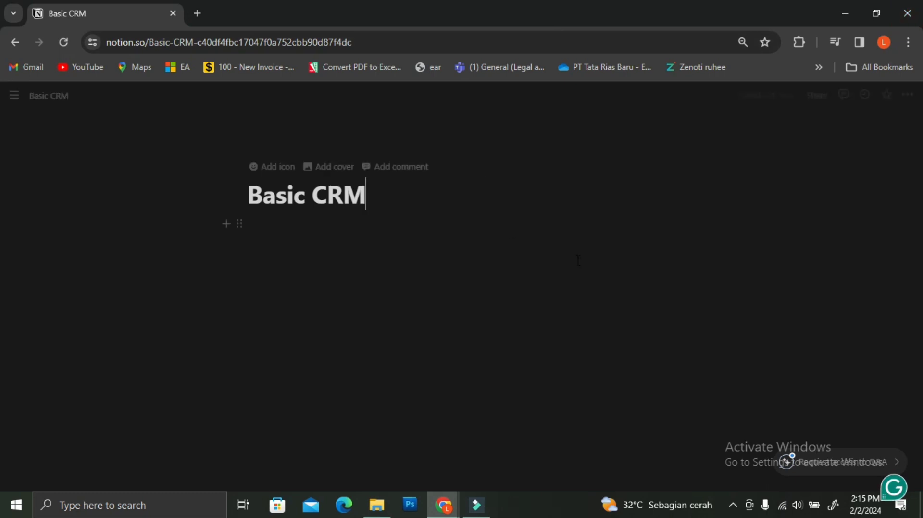
- Turn on small text and full width for the Basic CRM page
click(910, 101)
click(889, 182)
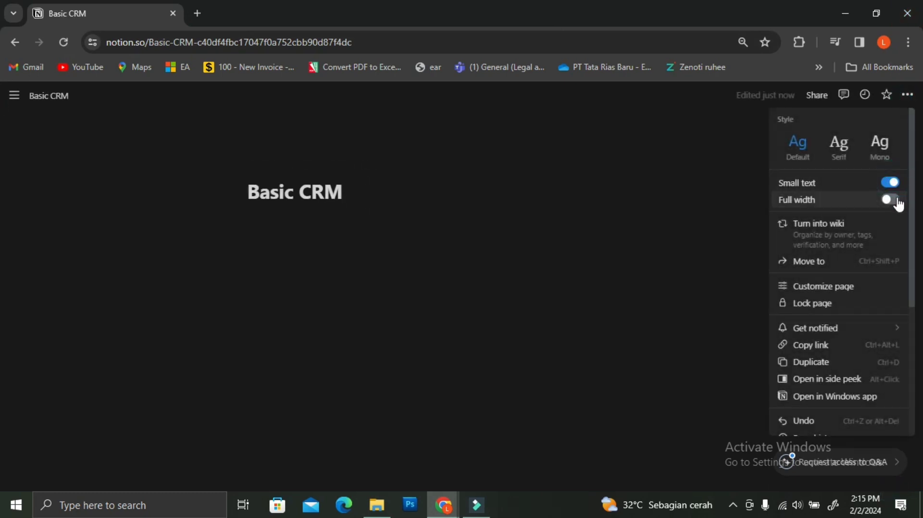
click(890, 198)
click(630, 231)
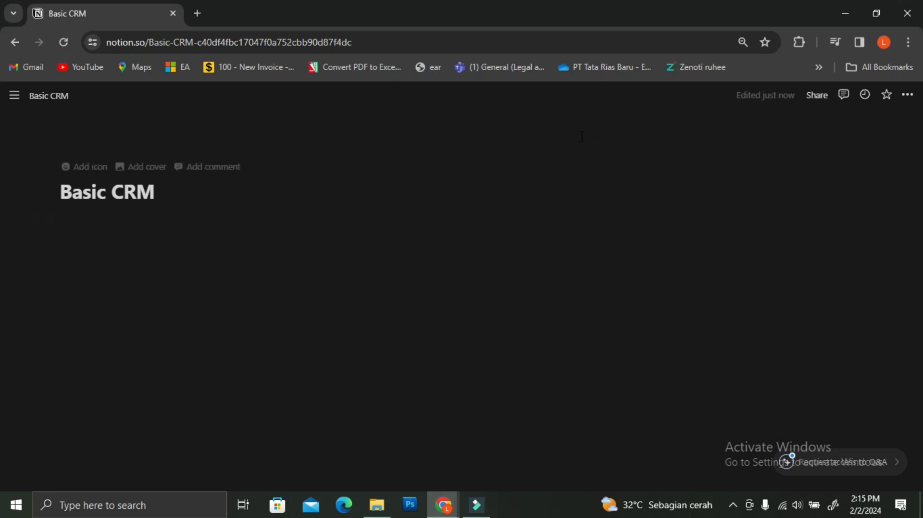
- Add a cover to the Basic CRM page, using a high-rise street photo found on Unsplash by searching for "city"
click(155, 168)
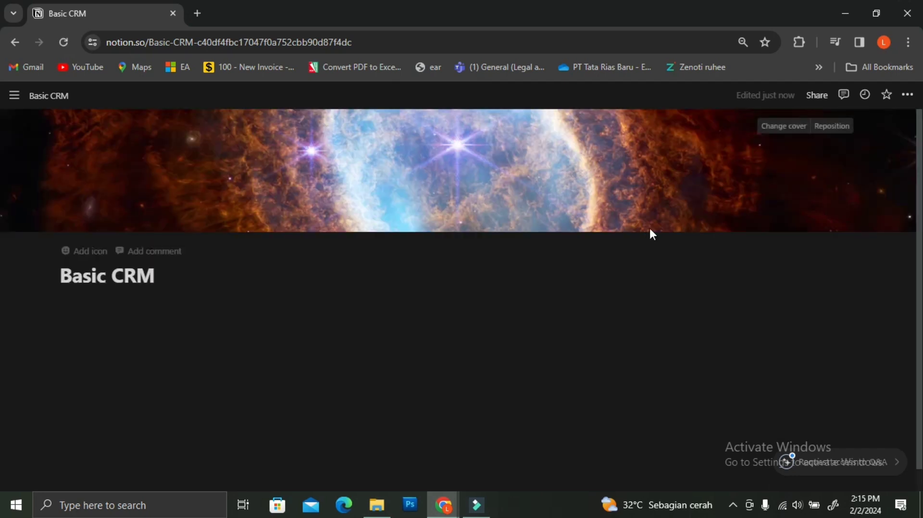
click(805, 126)
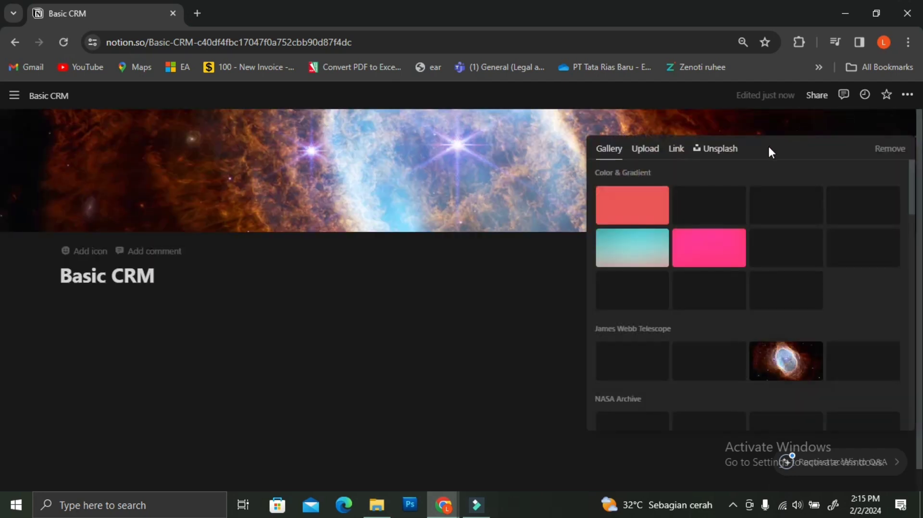
click(721, 148)
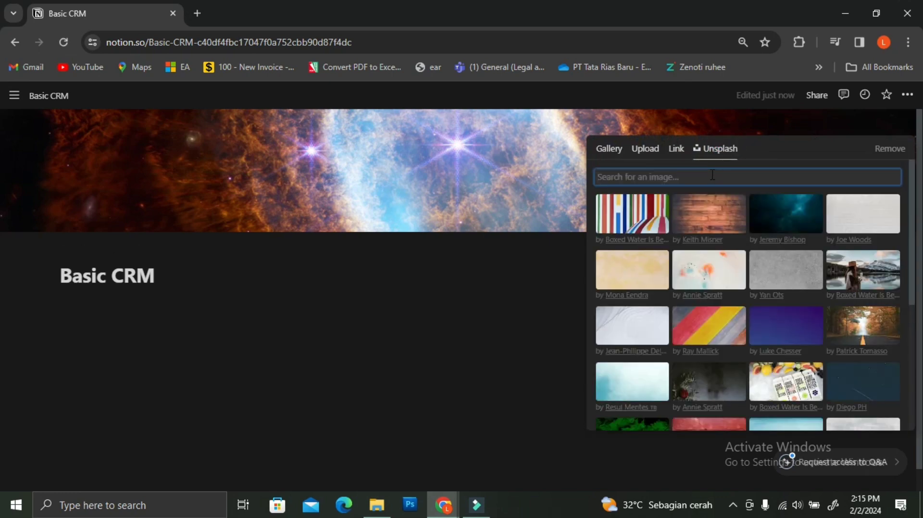
text(city)
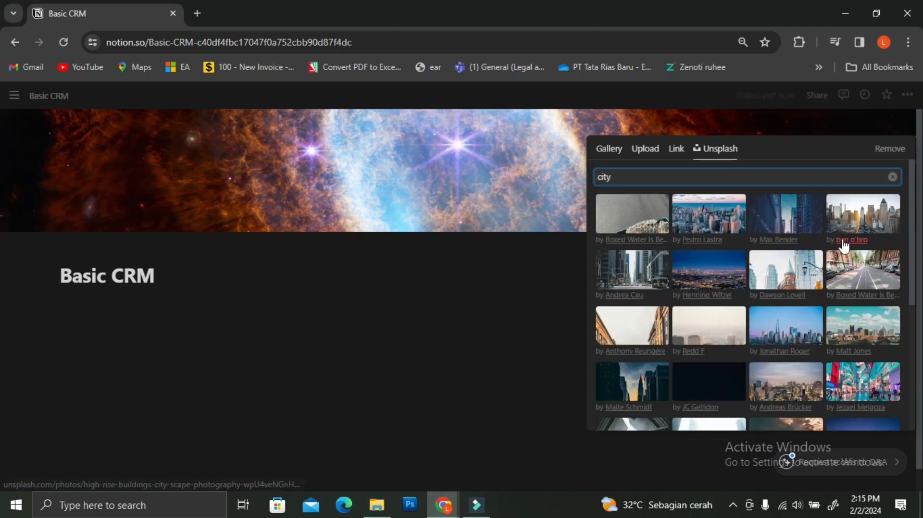
click(789, 214)
- Insert a callout block directly below the Basic CRM title
text(/)
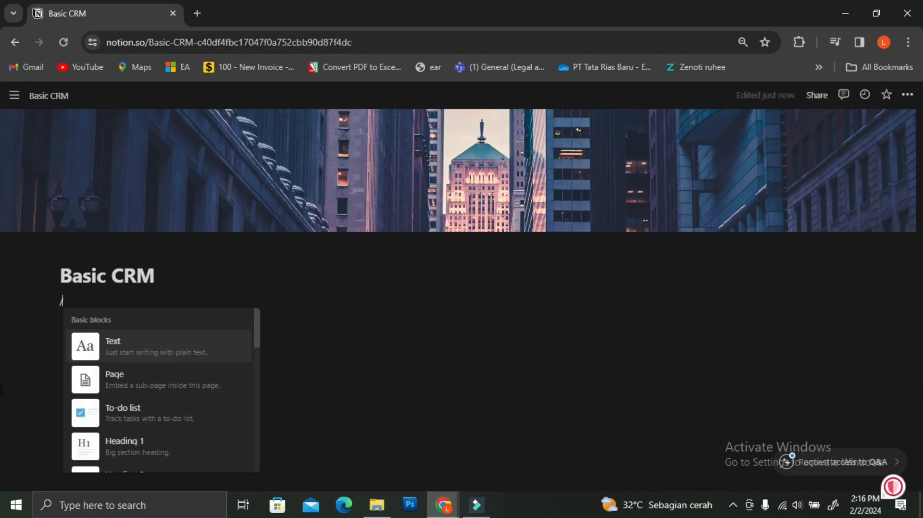
text(cal)
click(116, 341)
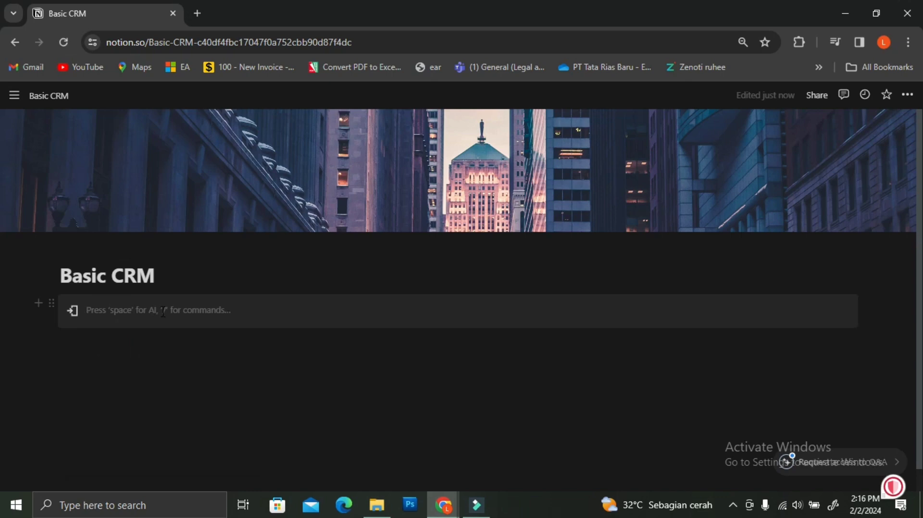
text(/naviga)
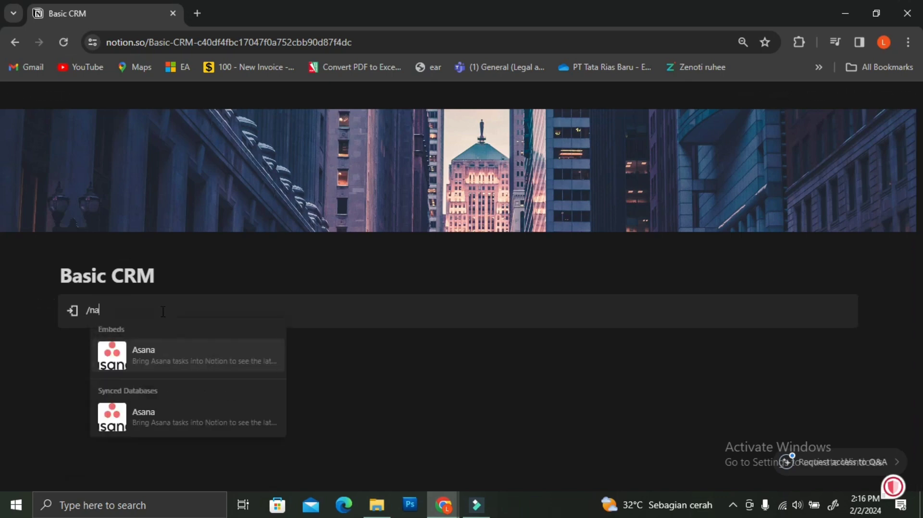
key(BackSpace)
key(BackSpace)
key(BackSpace)
key(BackSpace)
key(BackSpace)
key(BackSpace)
key(BackSpace)
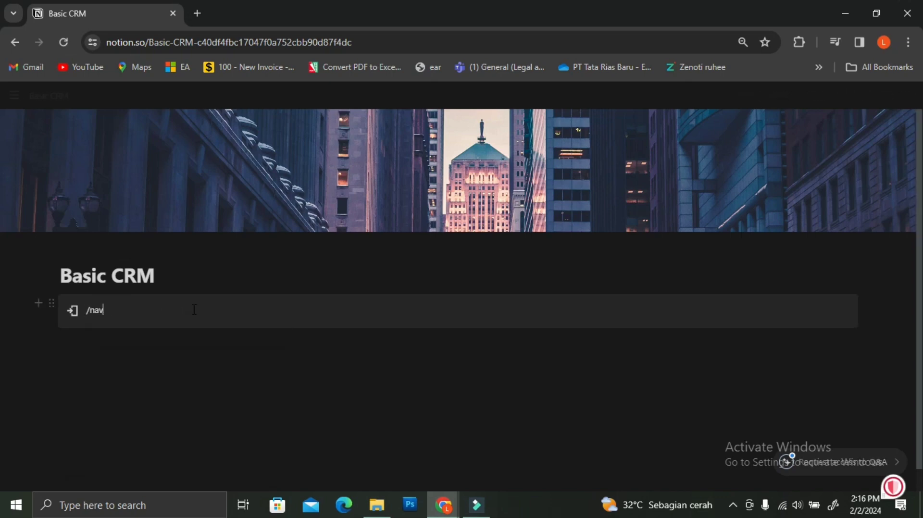
- Enter "Navigation" as the callout's text
text(N)
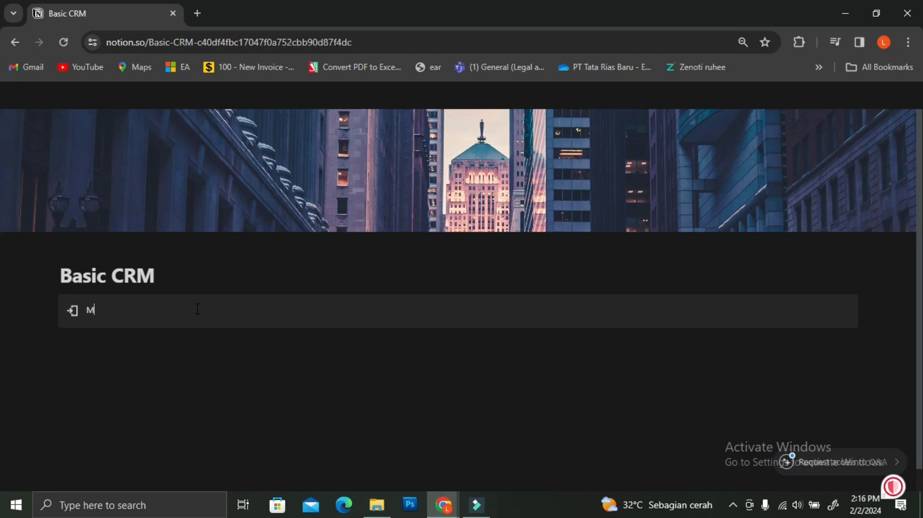
text(avigation)
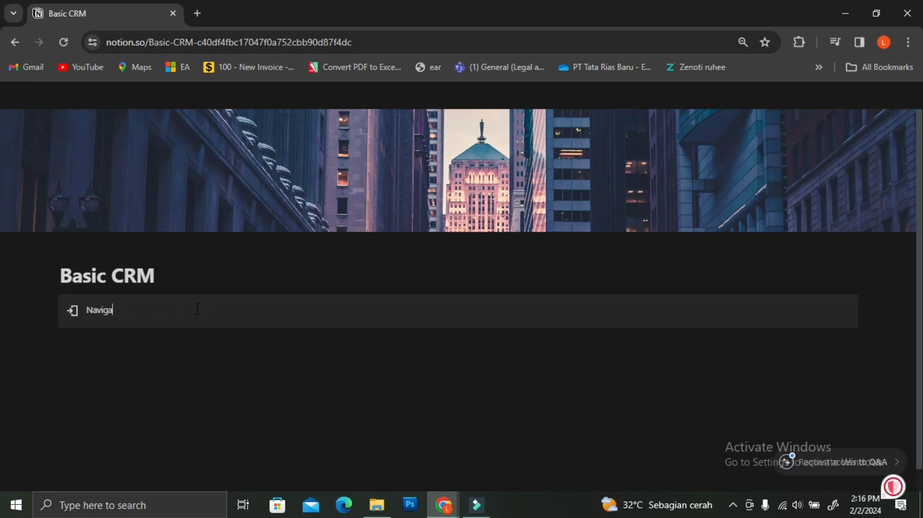
key(shift+Left)
key(shift+Left)
key(shift+Left)
key(shift+Left)
key(shift+Left)
key(shift+Left)
key(shift+Left)
key(shift+Left)
key(shift+Left)
key(shift+Left)
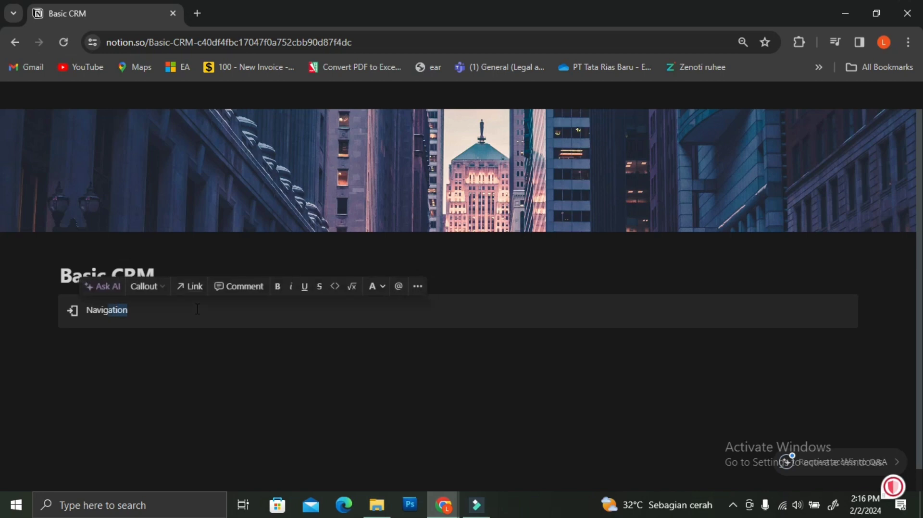
key(shift+Left)
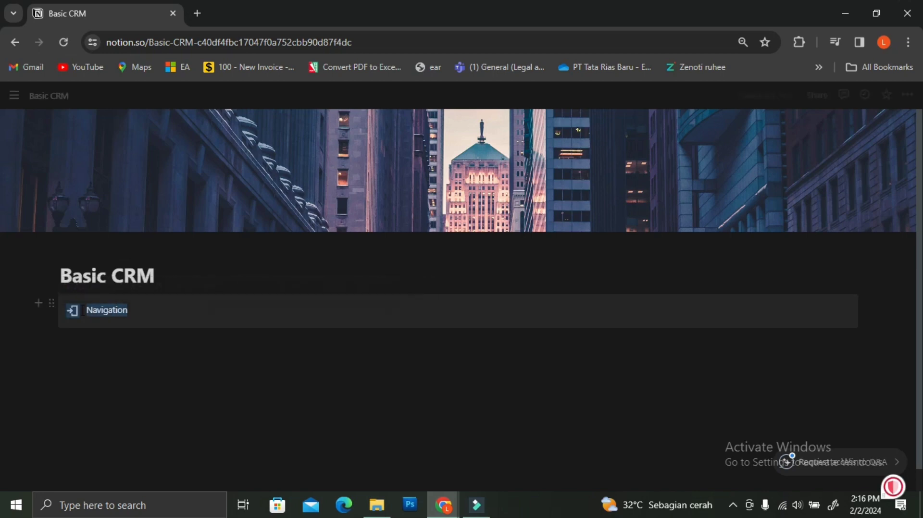
click(156, 315)
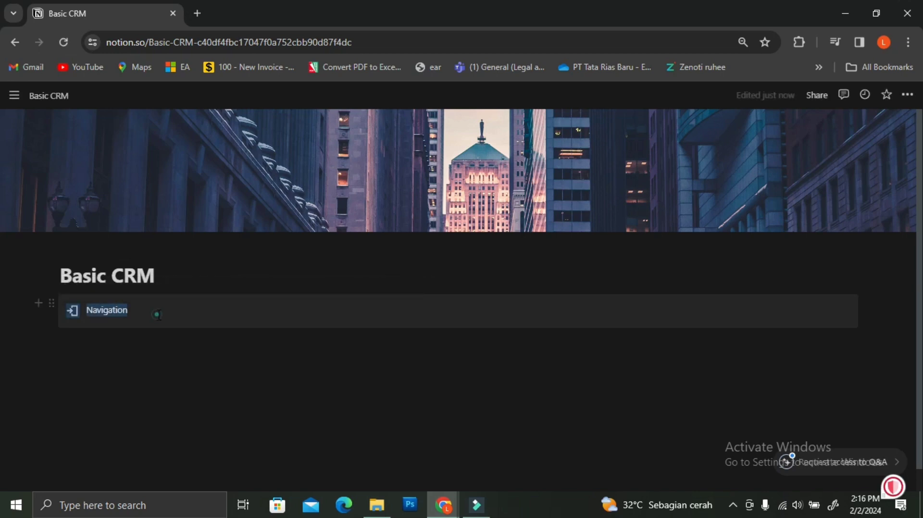
click(51, 303)
click(258, 331)
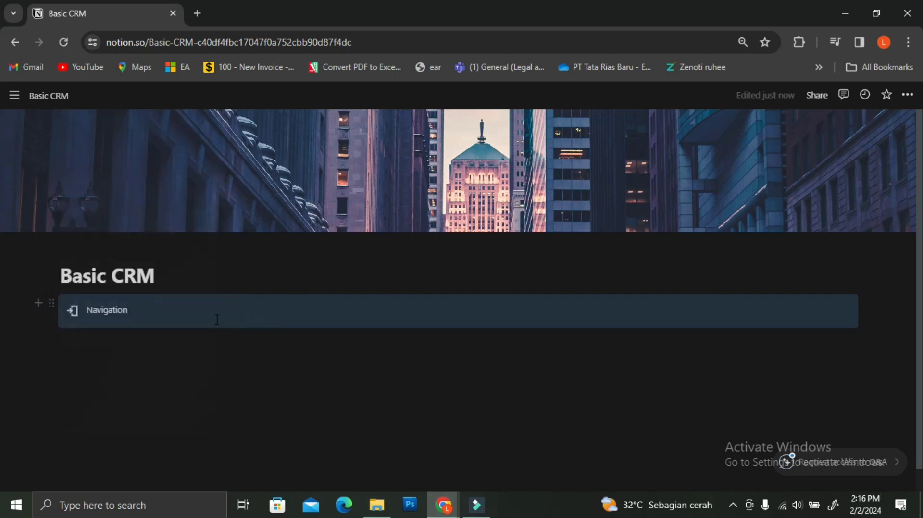
- Make the word Navigation in the callout bold
click(149, 309)
drag(140, 309, 85, 309)
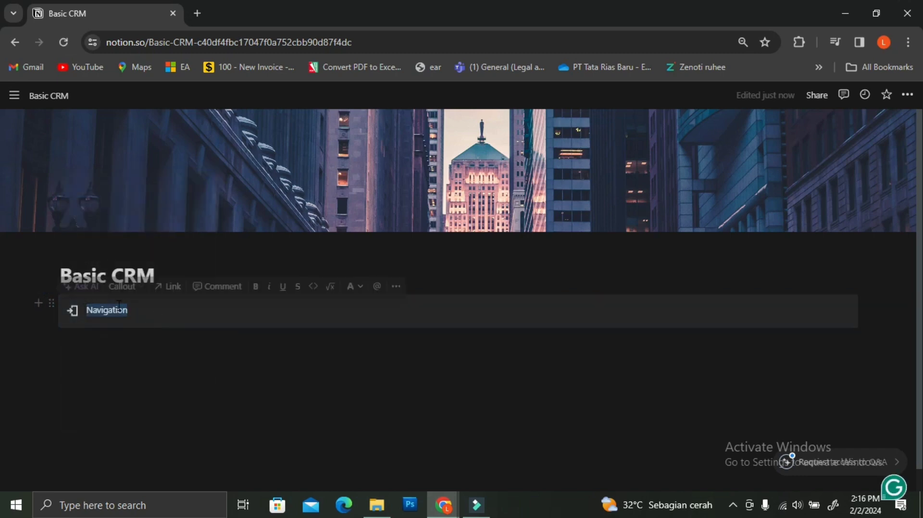
click(172, 316)
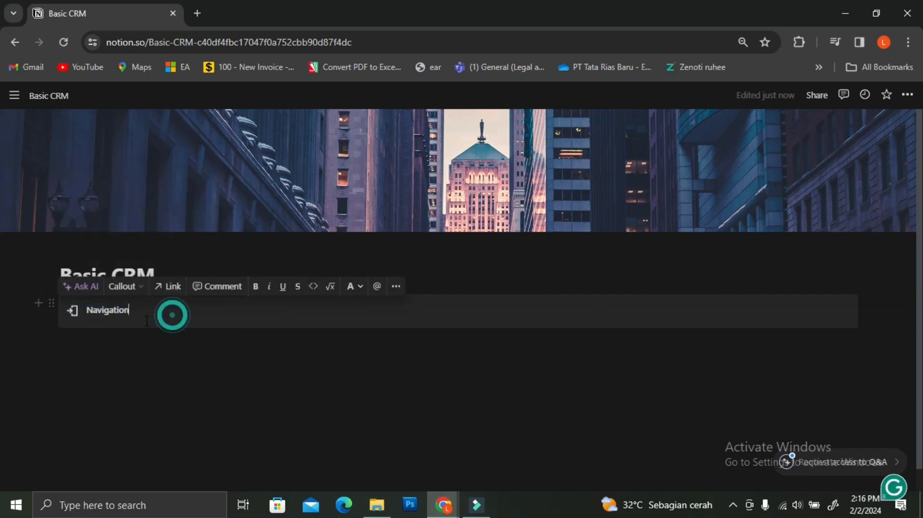
- Change the callout's icon to a pushpin and put its text in capitals as "NAVIGATION"
click(75, 311)
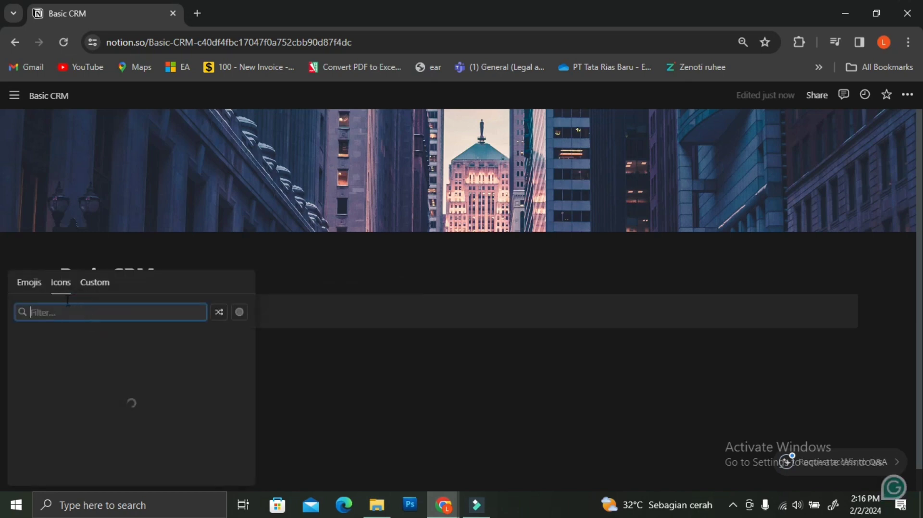
click(98, 304)
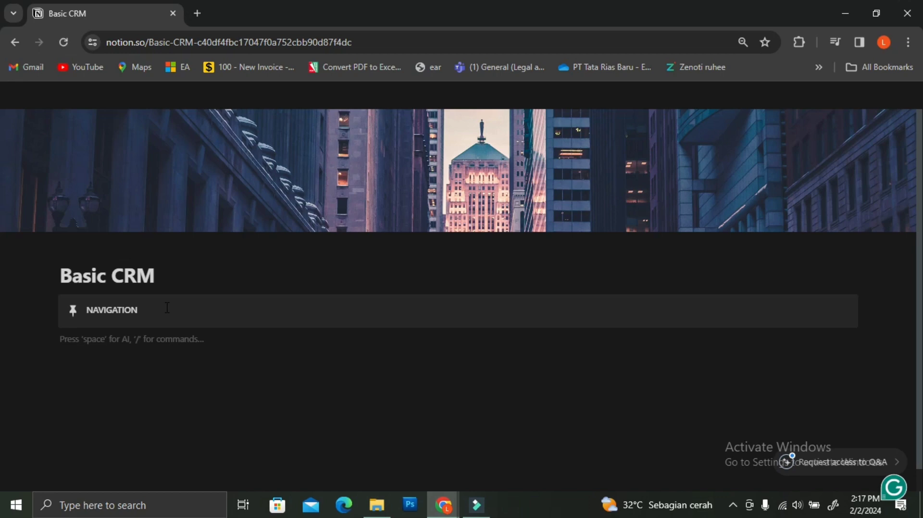
- Embed a sub-page below the NAVIGATION callout, title it "Companies" and make it an empty page
text(/pag)
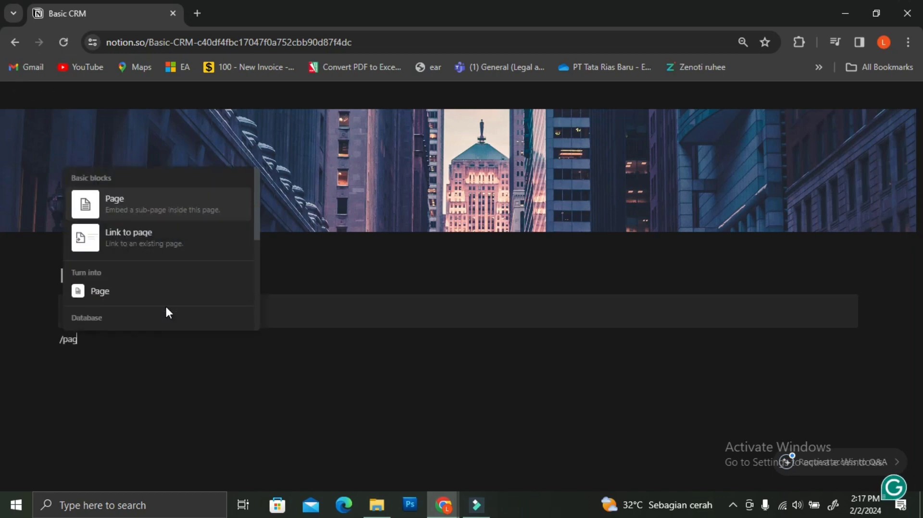
click(150, 211)
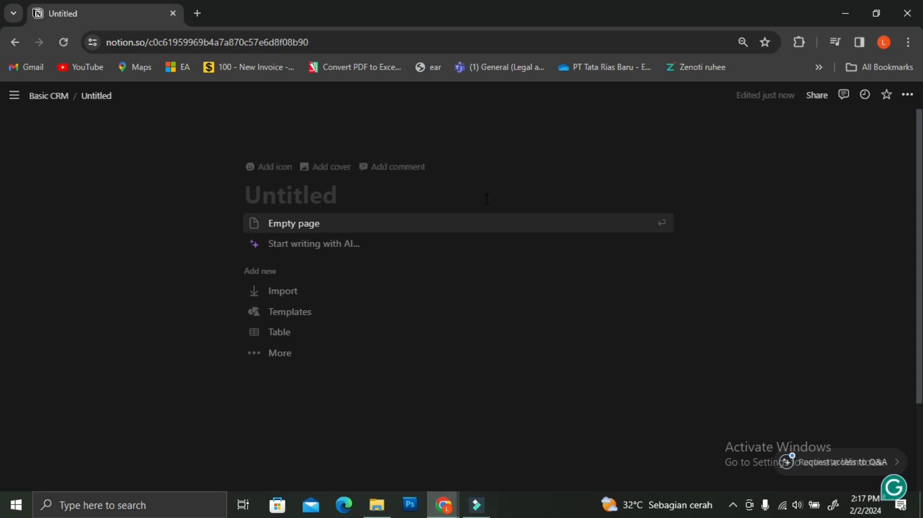
text(Compani)
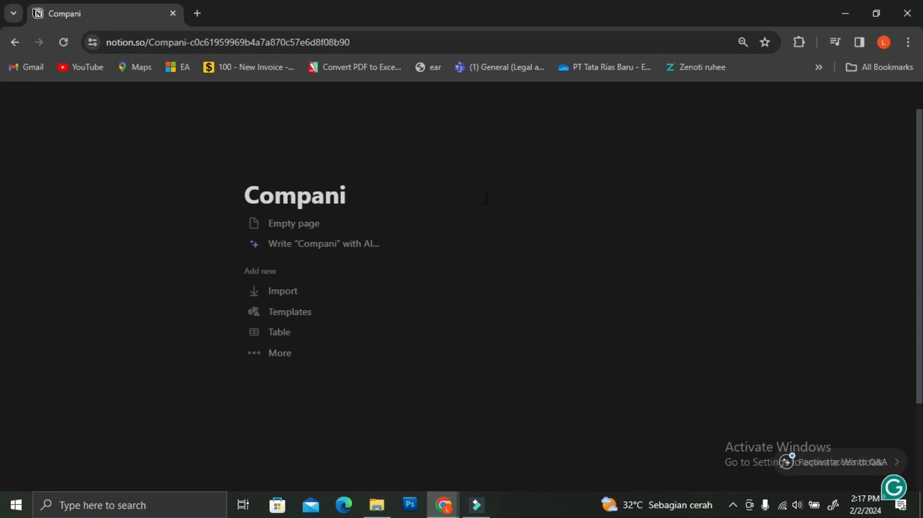
text(es)
click(299, 225)
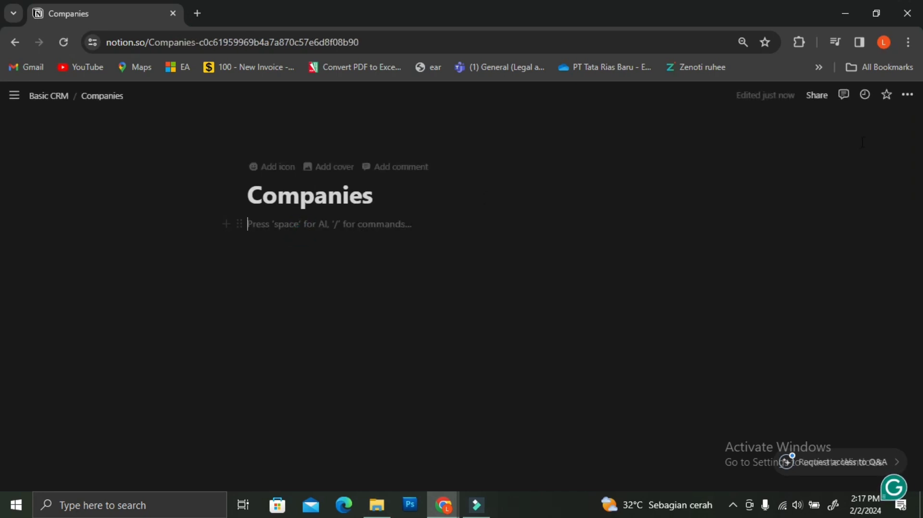
- Turn on small text and full width for the Companies page
click(907, 95)
click(890, 182)
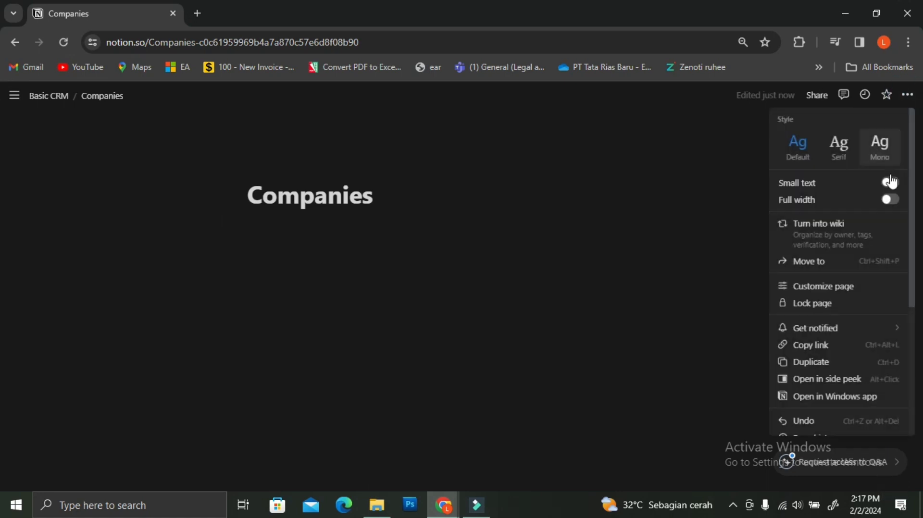
click(890, 199)
click(175, 213)
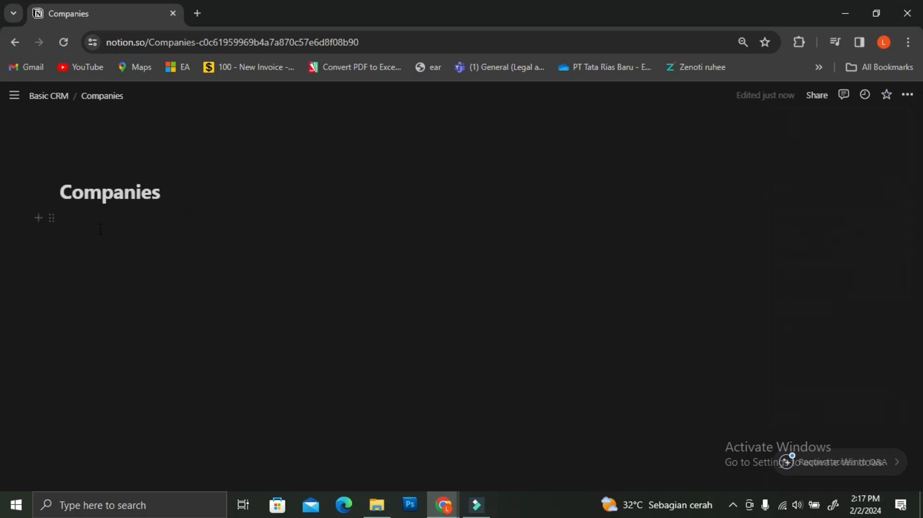
- Insert a divider below the Companies page title
text(/di)
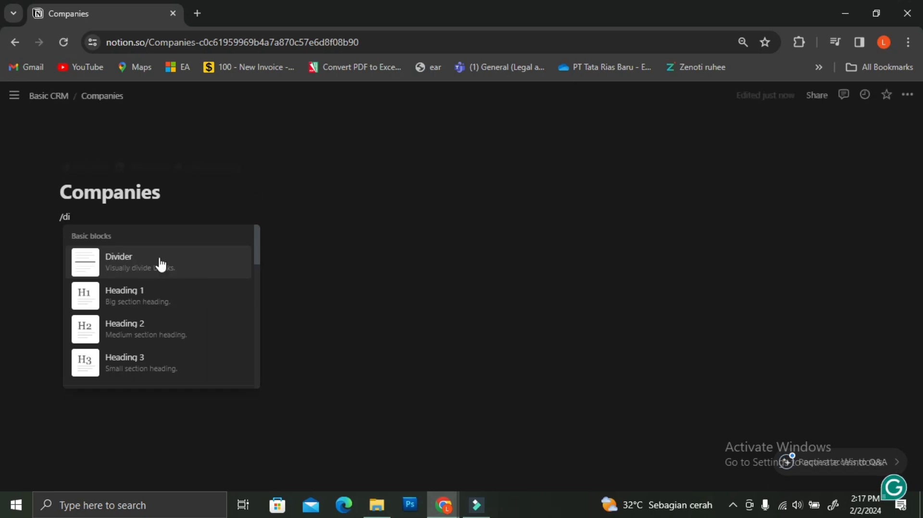
click(159, 264)
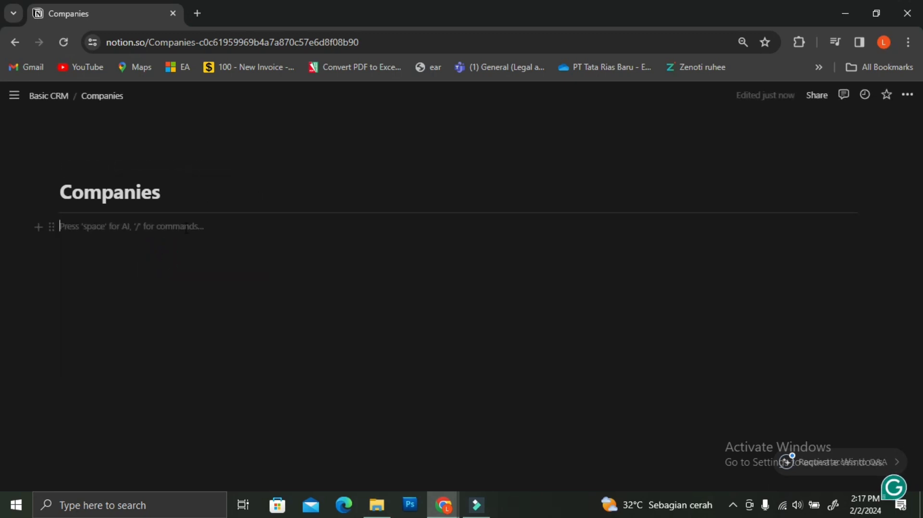
text(/tab)
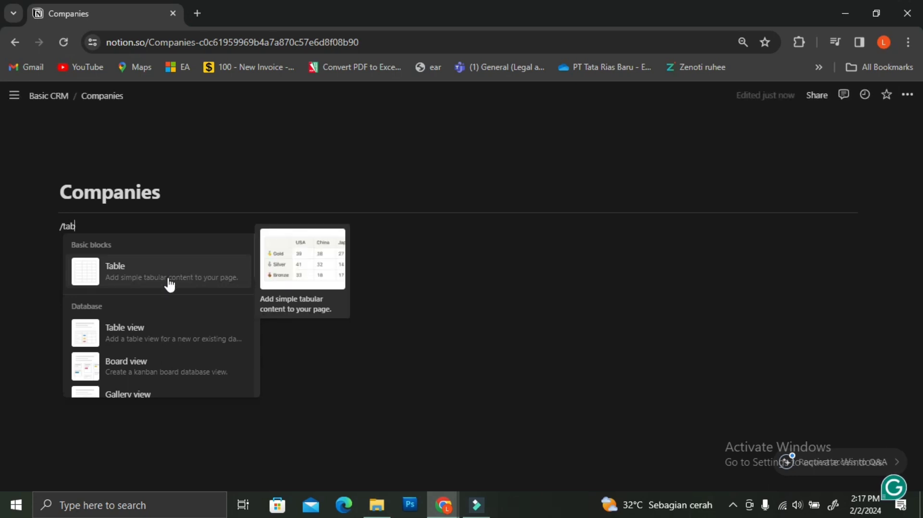
click(170, 284)
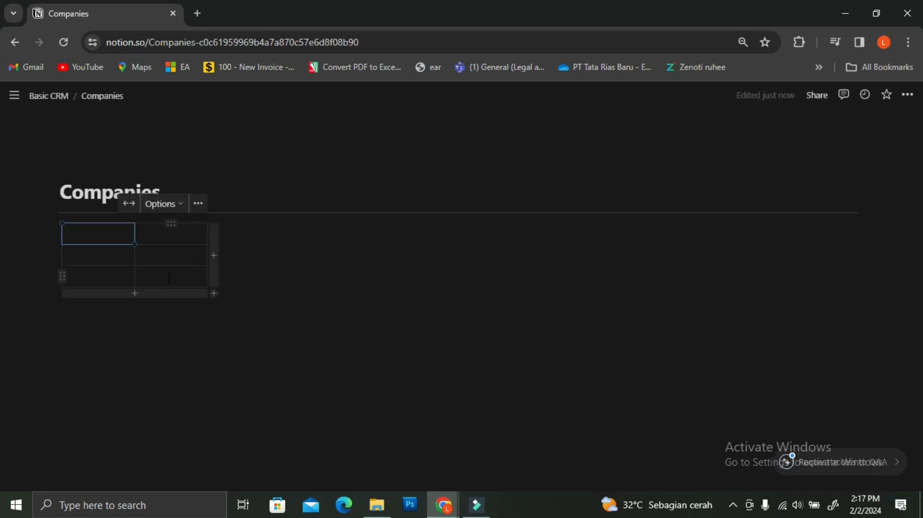
key(ctrl+z)
click(92, 234)
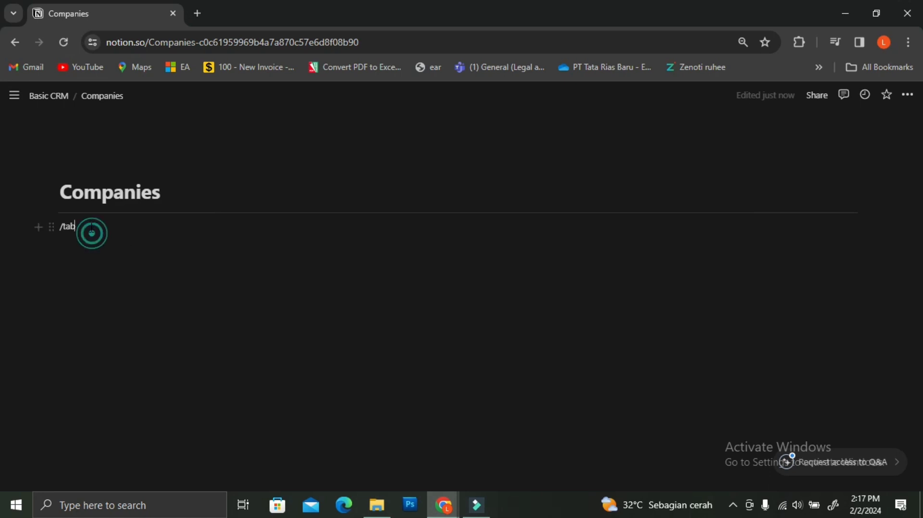
drag(90, 226, 15, 228)
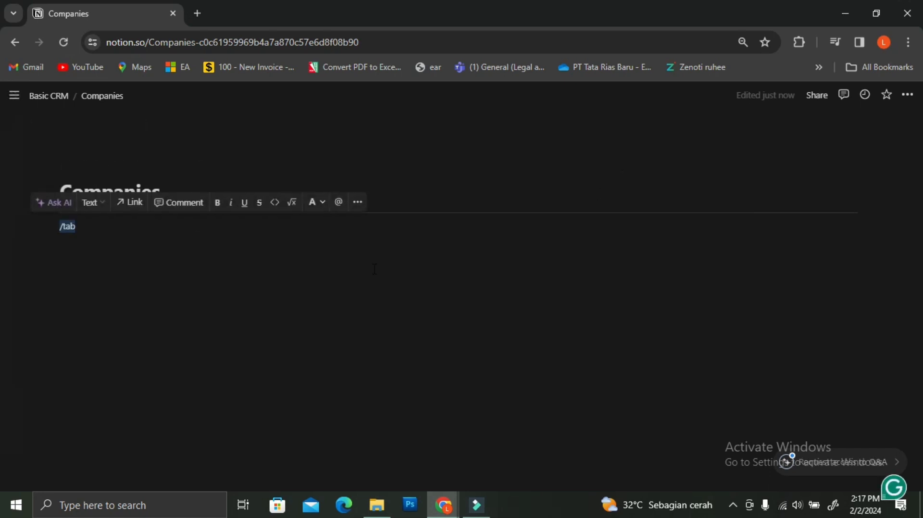
text(/tab)
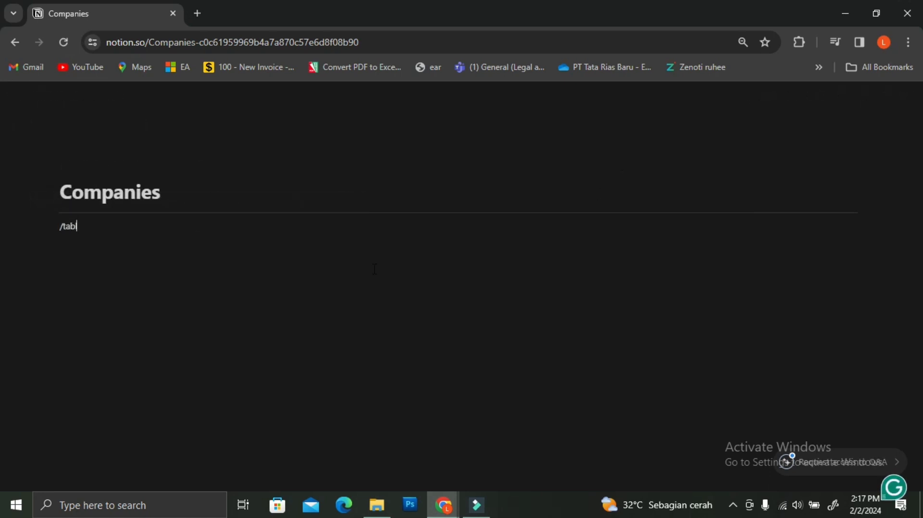
key(BackSpace)
key(BackSpace)
key(BackSpace)
key(BackSpace)
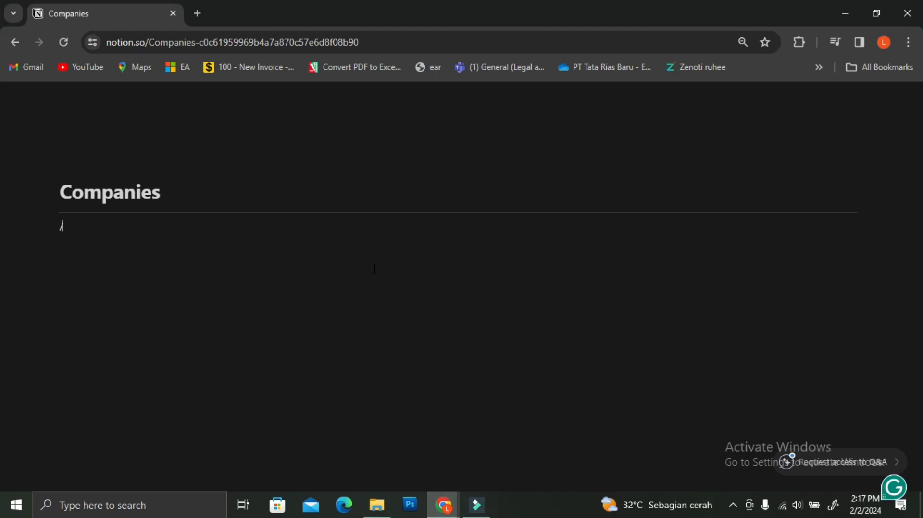
- Insert a table view backed by a new database below the divider and hide its database title
text(/tab)
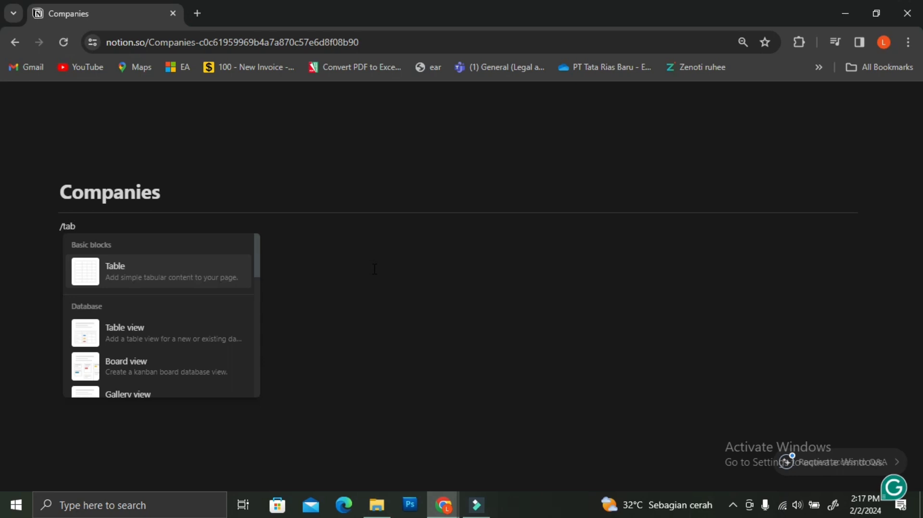
click(179, 341)
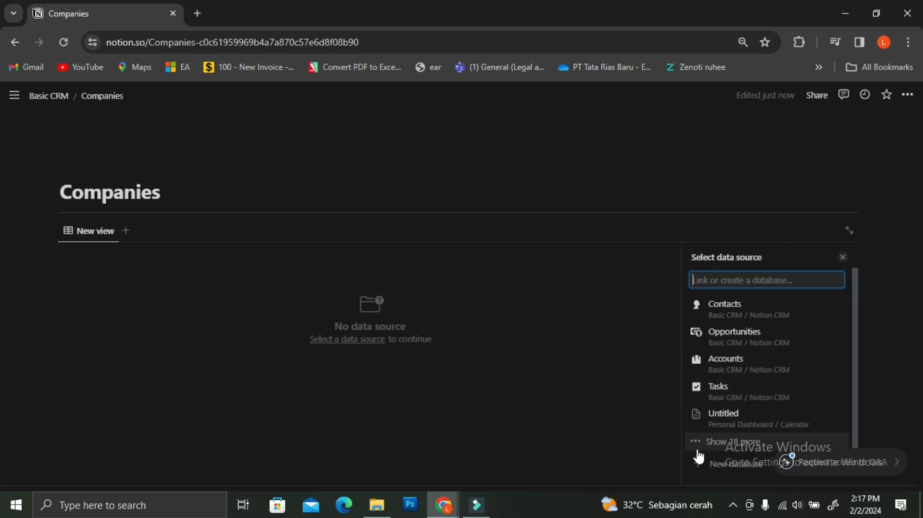
click(702, 468)
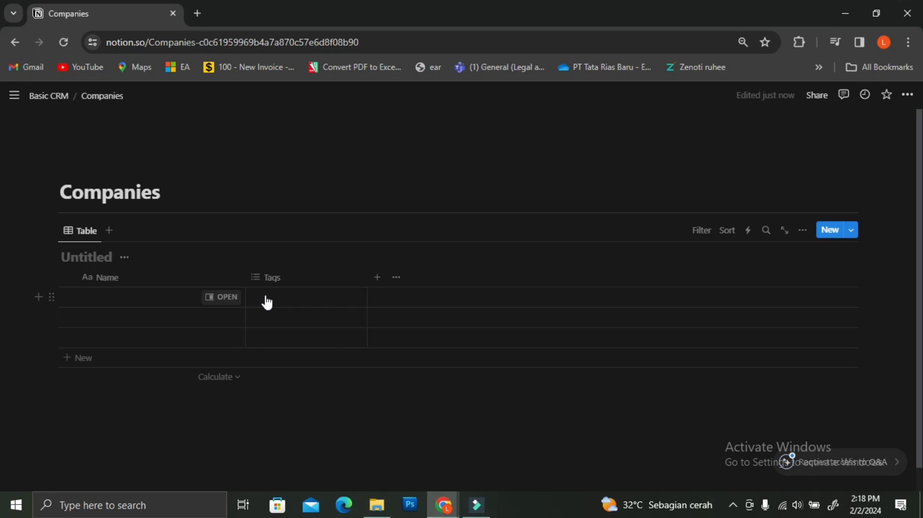
click(125, 258)
click(120, 321)
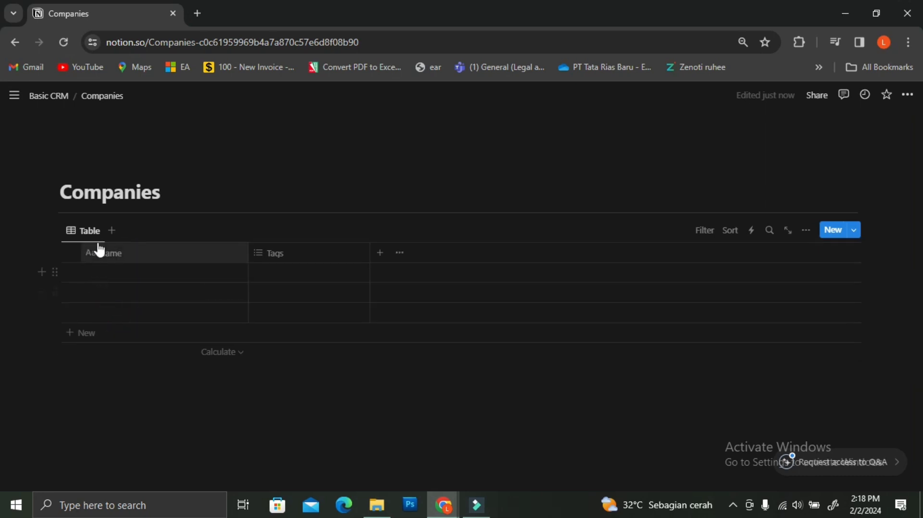
- Rename the database's table view to "All"
click(96, 235)
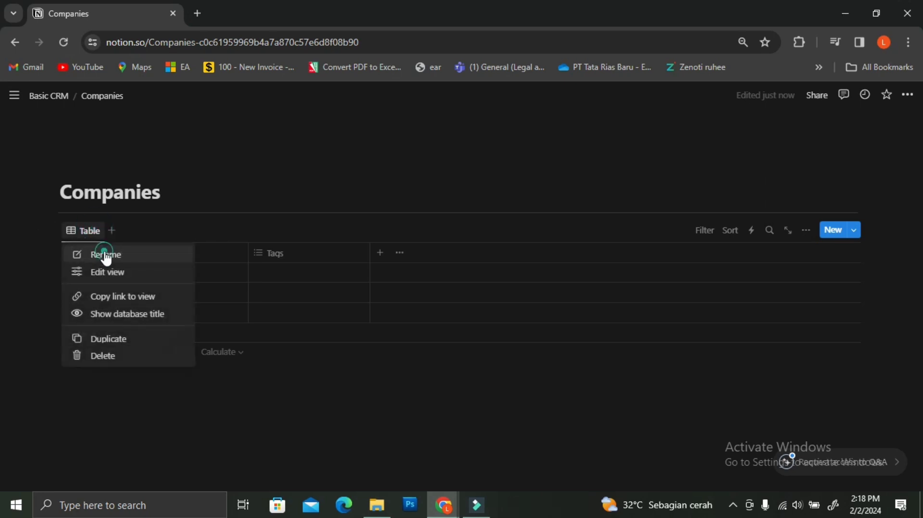
click(92, 254)
text(All)
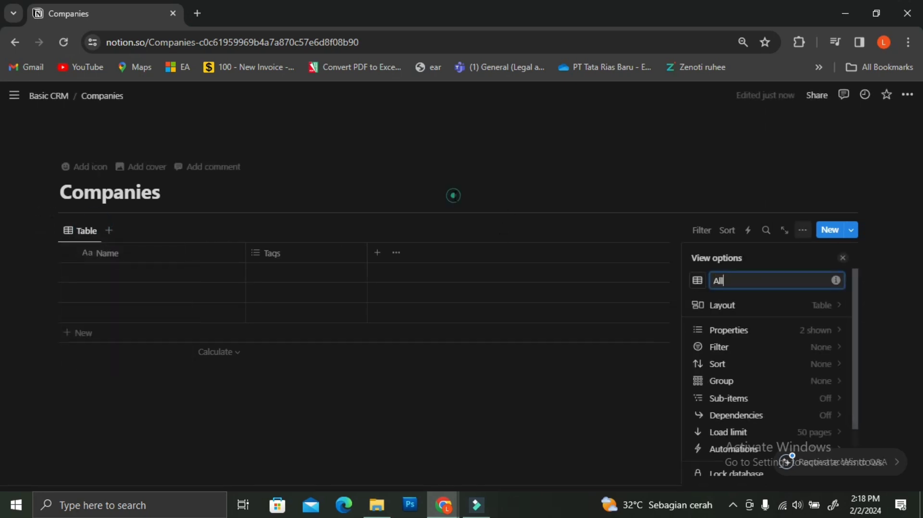
click(451, 195)
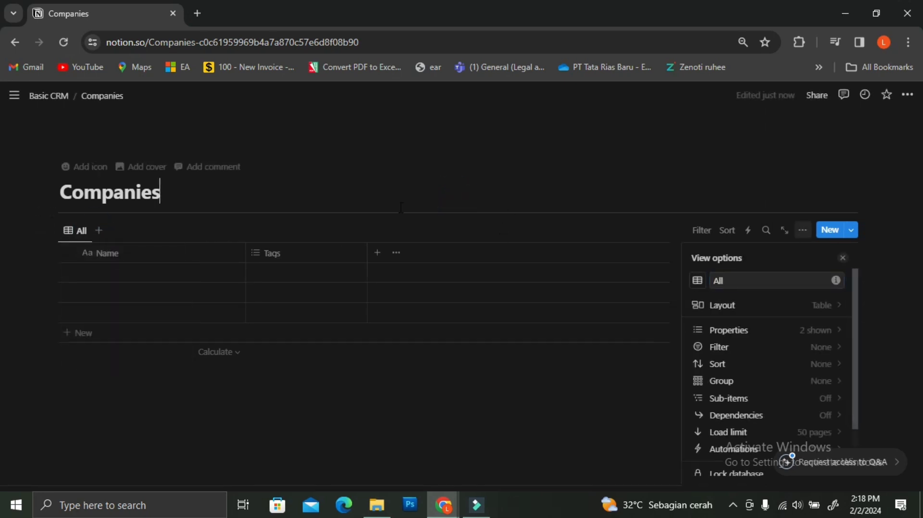
- Set the All view's icon to the city buildings symbol, searching the icons for "buil"
click(697, 281)
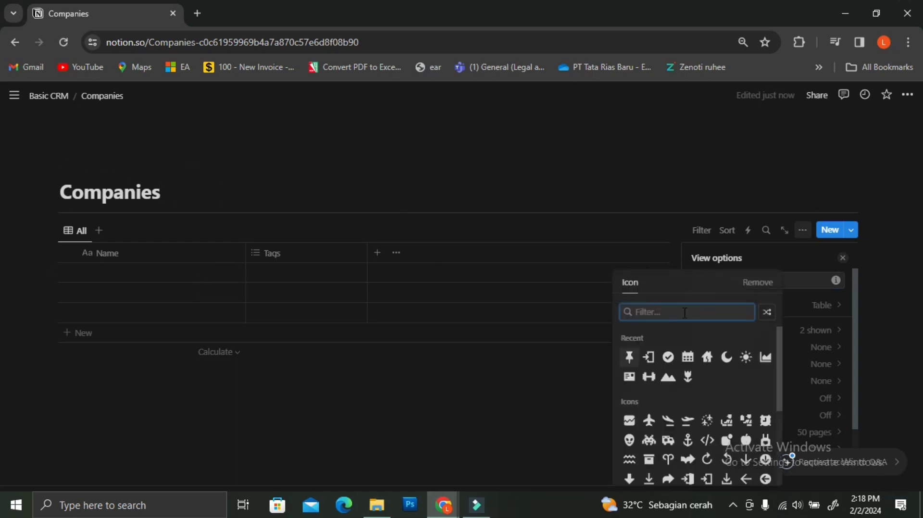
text(city)
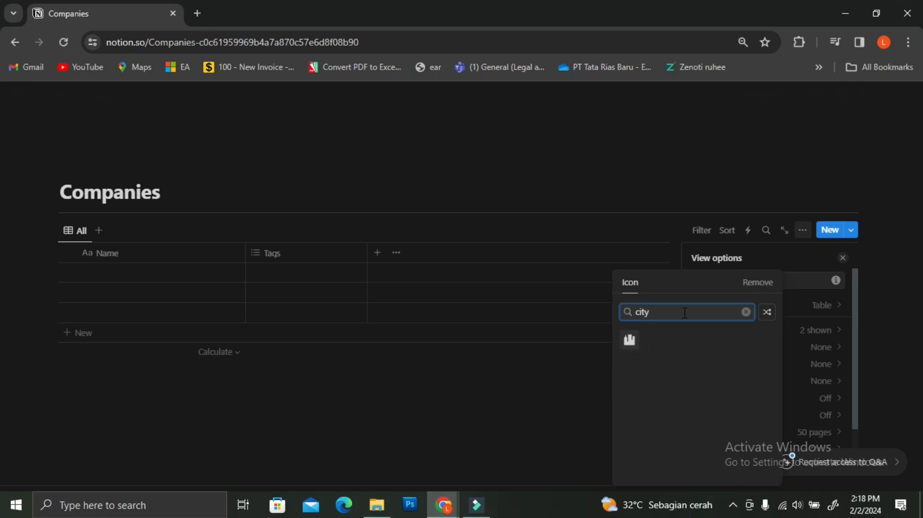
key(BackSpace)
key(BackSpace)
key(BackSpace)
key(BackSpace)
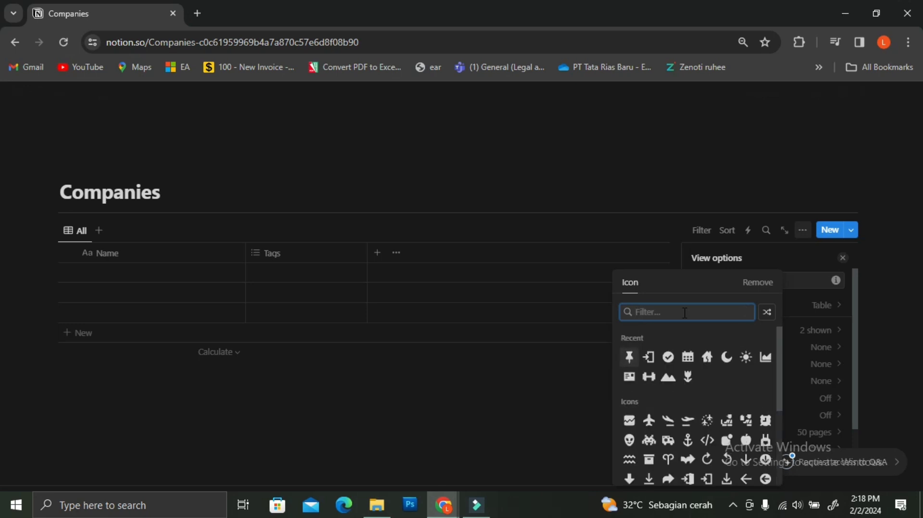
text(buil)
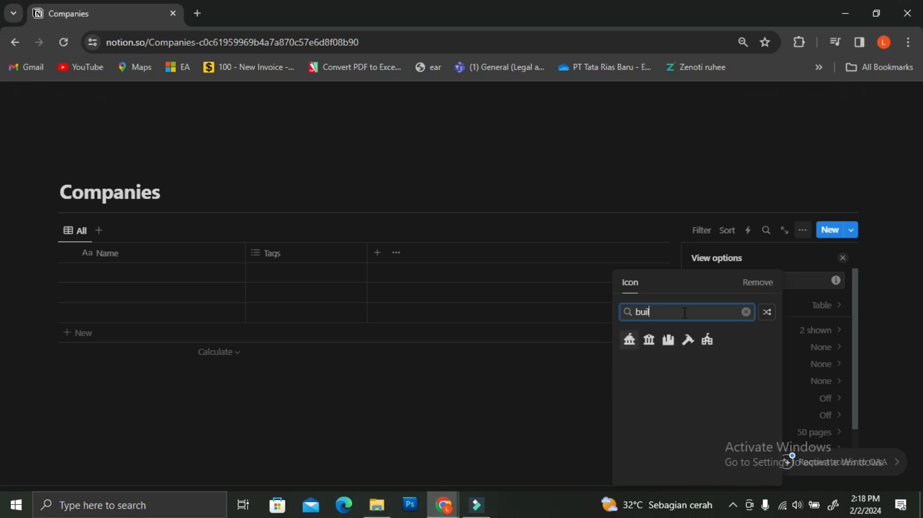
click(667, 339)
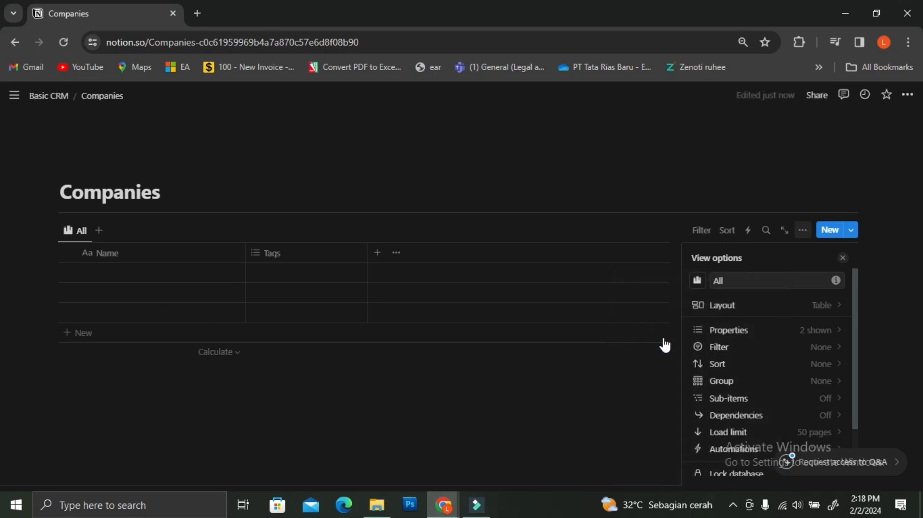
- Rename the table's Name column to "Names" and its Tags column to "Relationship"
click(153, 253)
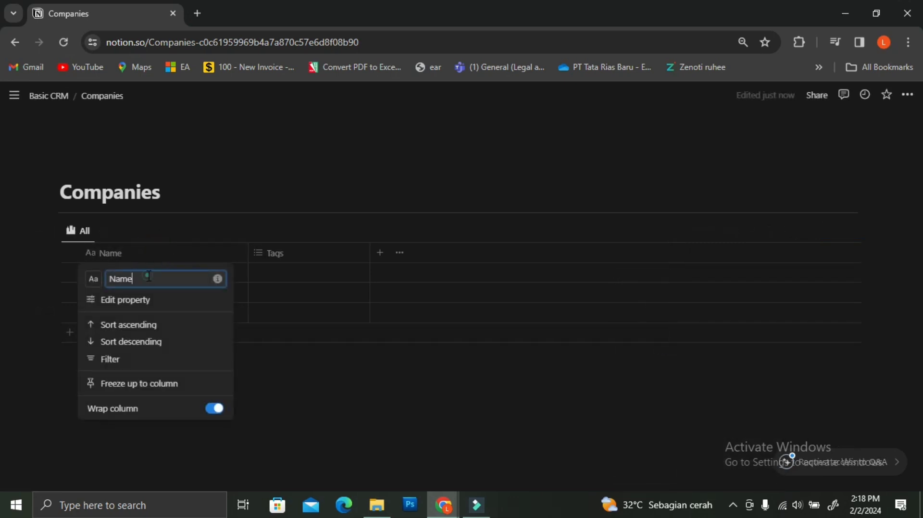
text(Company Nam)
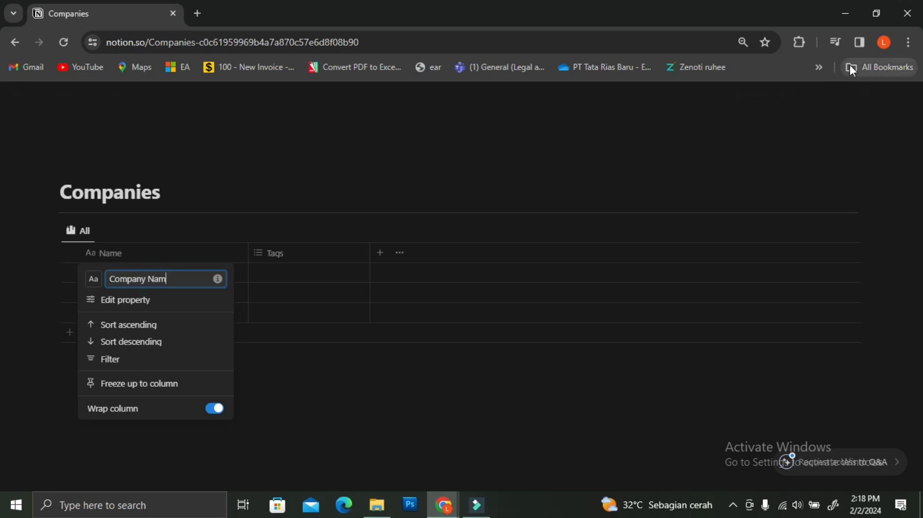
key(BackSpace)
key(BackSpace)
key(BackSpace)
key(BackSpace)
key(BackSpace)
key(BackSpace)
key(BackSpace)
key(BackSpace)
key(BackSpace)
key(BackSpace)
key(BackSpace)
text(Names)
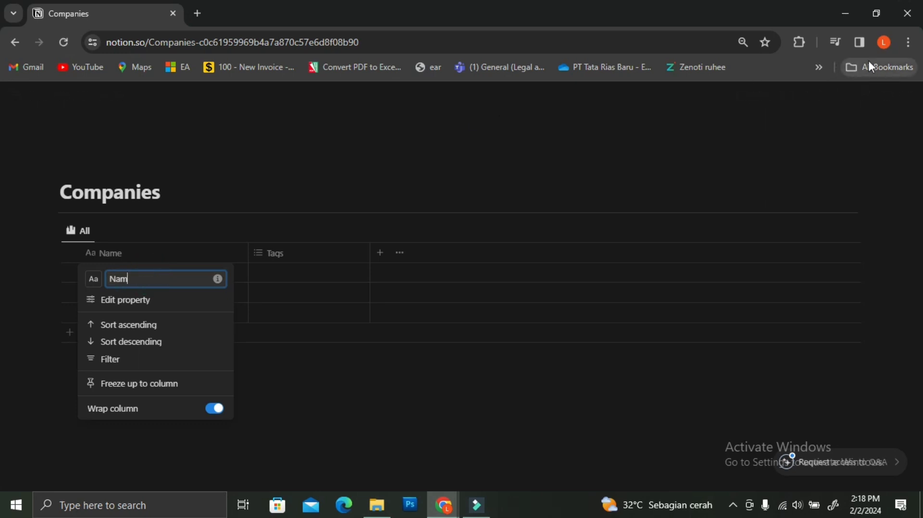
click(337, 312)
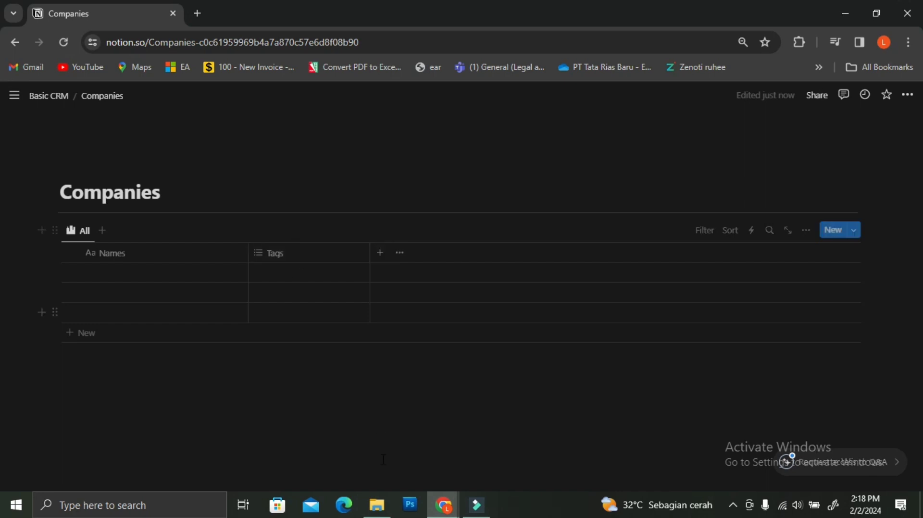
click(299, 264)
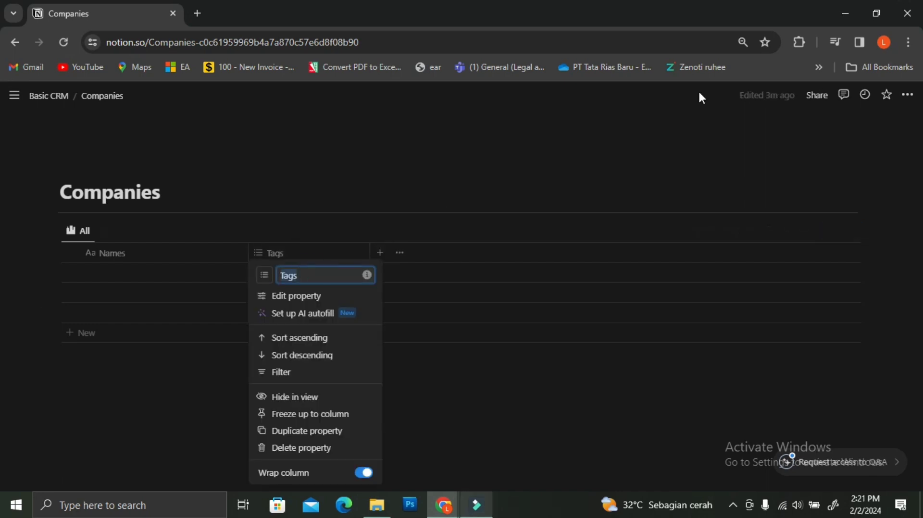
text(Relationship)
click(400, 257)
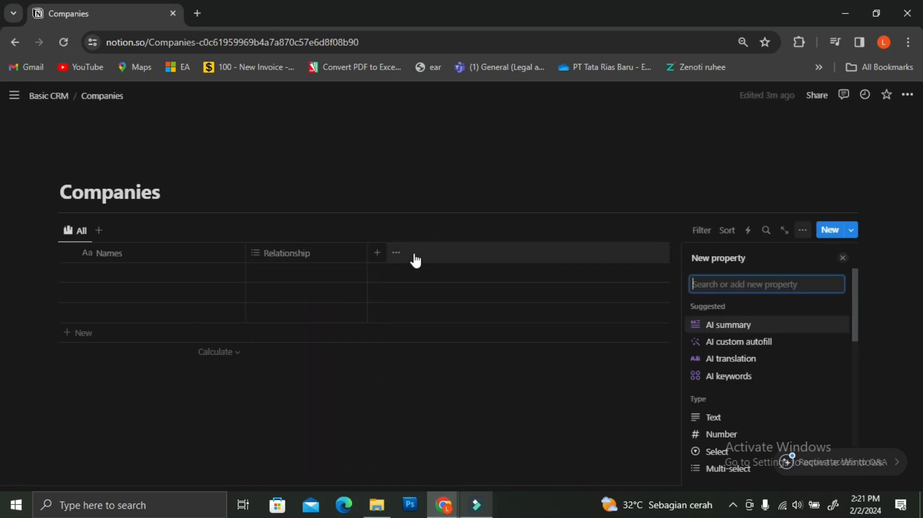
text(co)
key(BackSpace)
key(BackSpace)
click(716, 451)
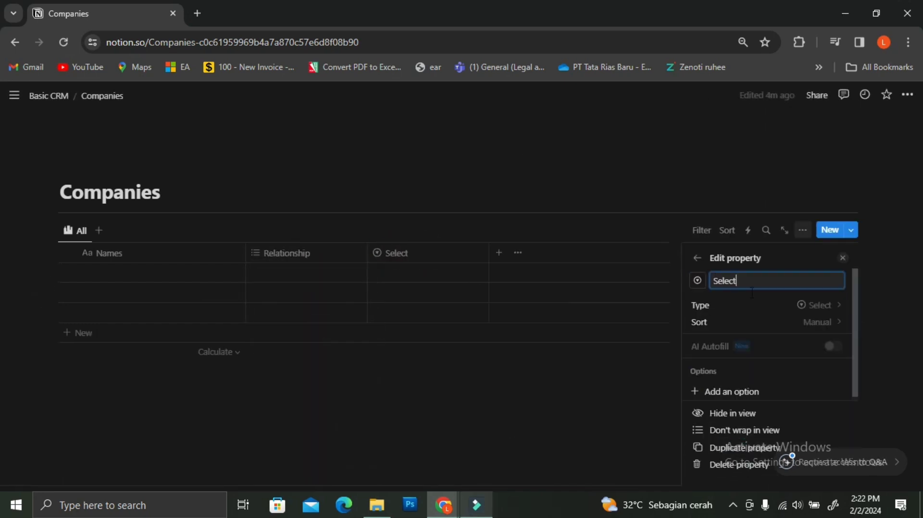
text(Owner)
- Add a Person property named "Owner" after the Relationship column
click(524, 262)
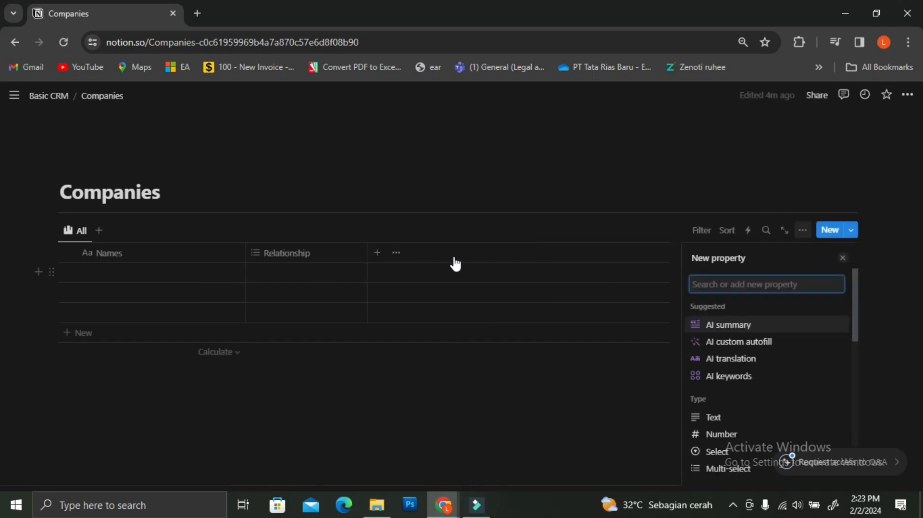
text(person)
key(Return)
key(BackSpace)
key(BackSpace)
key(BackSpace)
key(BackSpace)
key(BackSpace)
key(BackSpace)
text(Owner)
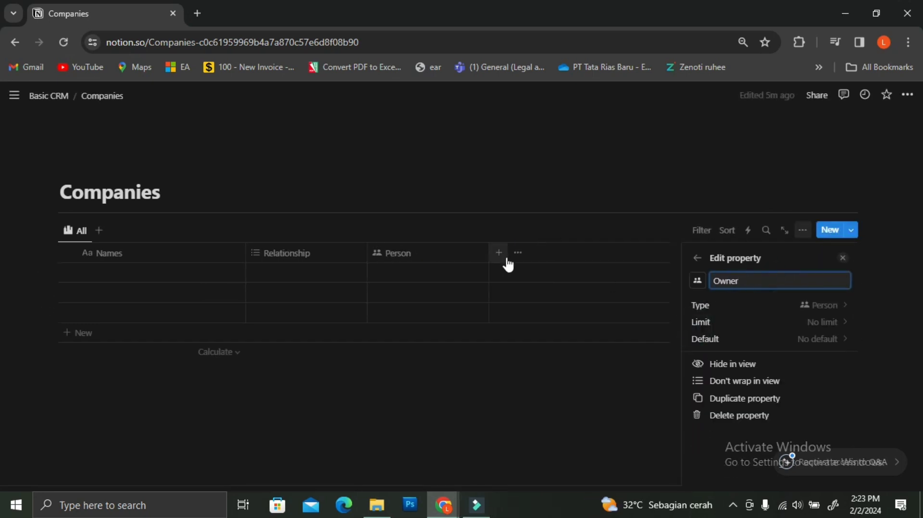
- Add a URL property named "Website" after the Owner column
click(502, 256)
scroll(776, 402, down, 3)
click(776, 401)
key(BackSpace)
key(BackSpace)
key(BackSpace)
text(Website)
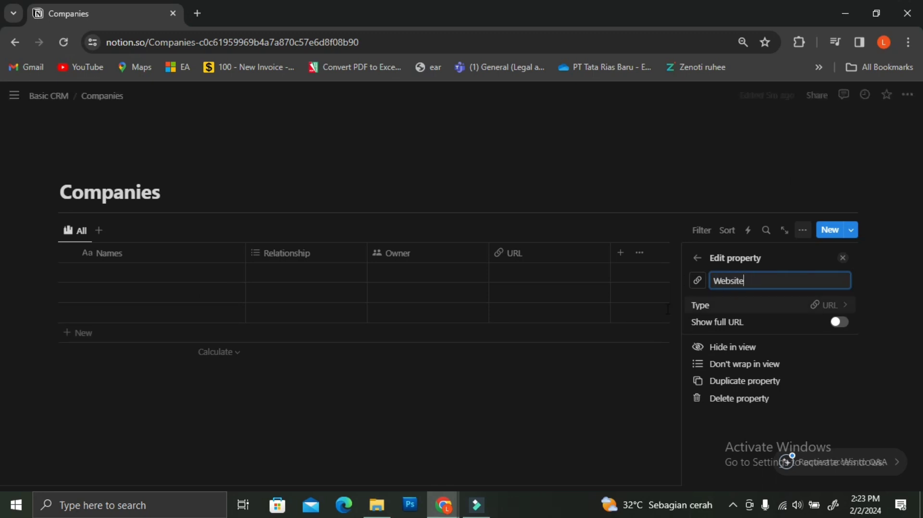
key(Return)
- Add a Text property named "Address" after the Website column
click(640, 255)
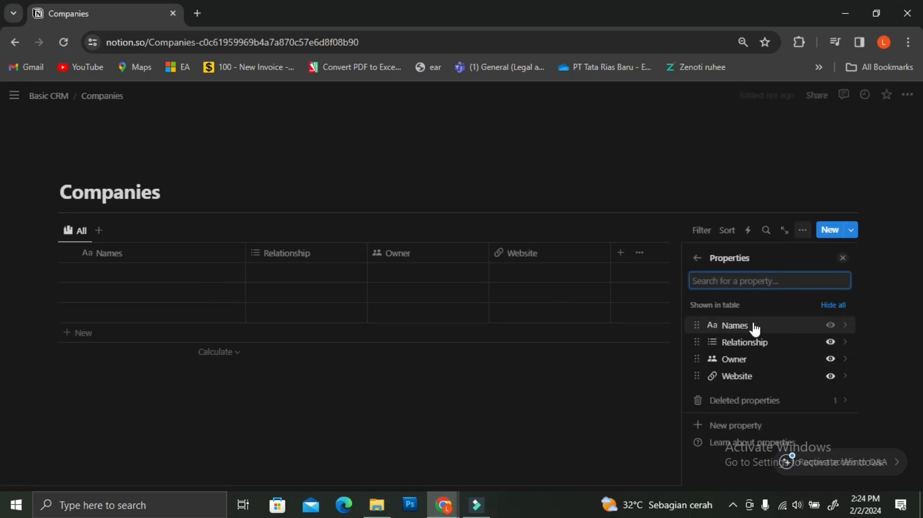
click(736, 426)
scroll(745, 404, down, 3)
scroll(763, 396, up, 5)
click(760, 417)
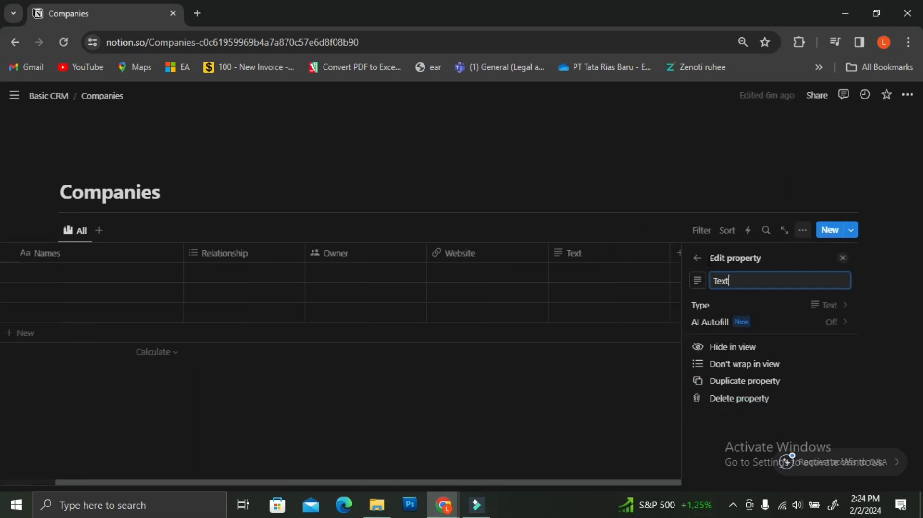
click(577, 254)
key(BackSpace)
key(BackSpace)
key(BackSpace)
key(BackSpace)
text(Address)
click(795, 243)
- Change the Address column's icon to a location pin, searching the icons for "location"
click(401, 255)
click(639, 256)
click(632, 277)
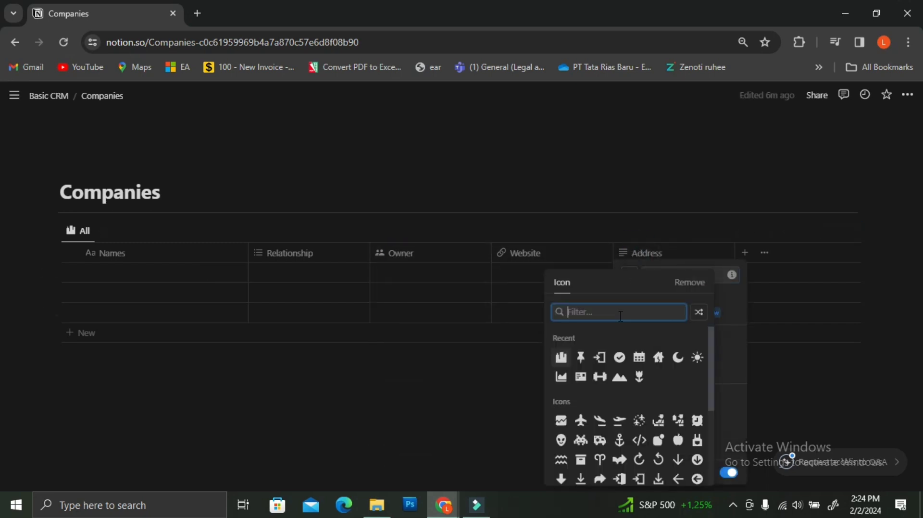
text(location)
click(667, 357)
- Add a Created time property after the Address column
click(745, 254)
click(745, 254)
scroll(768, 427, down, 5)
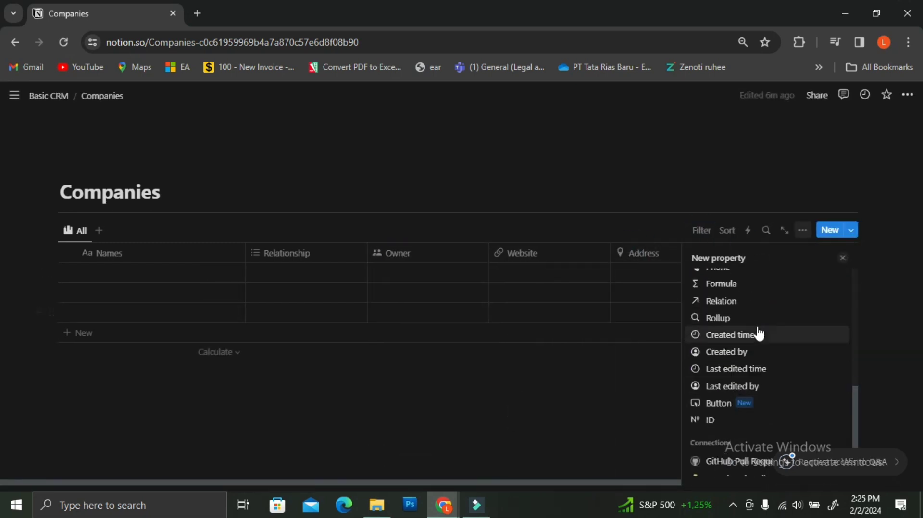
click(758, 334)
click(673, 254)
text(c)
click(724, 434)
click(843, 258)
- Add Created by, Last edited time and Last edited by properties after the Created time column
click(826, 254)
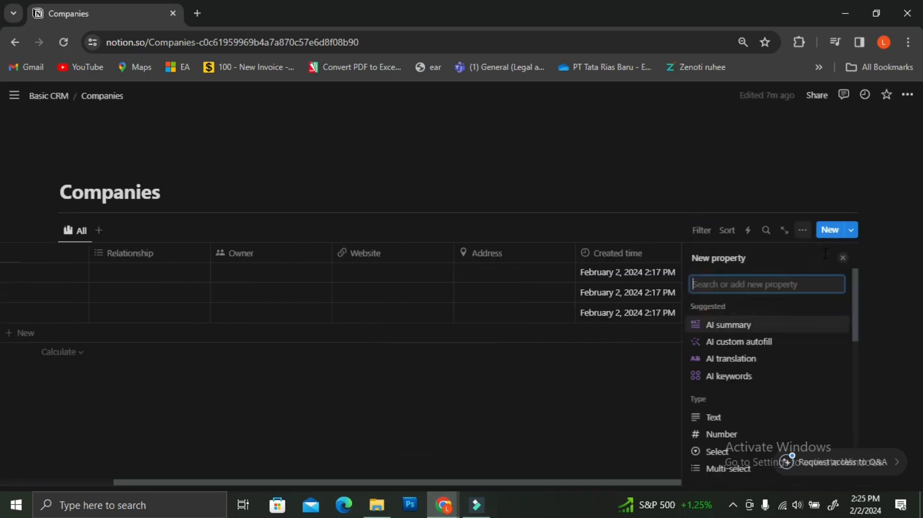
text(ed)
click(742, 368)
click(842, 258)
click(827, 254)
text(ed)
click(732, 383)
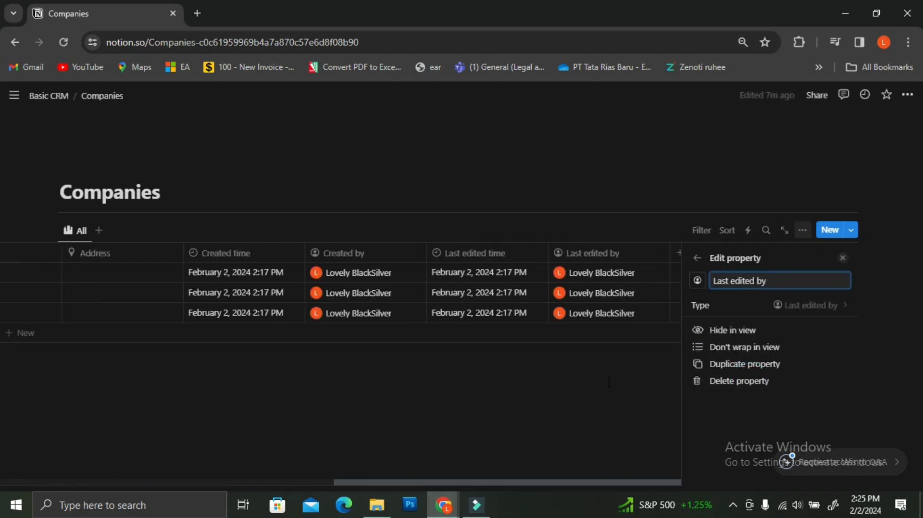
click(843, 259)
- Narrow the Names column and enter "Linkedin" as the name in the first row
scroll(144, 277, left, 5)
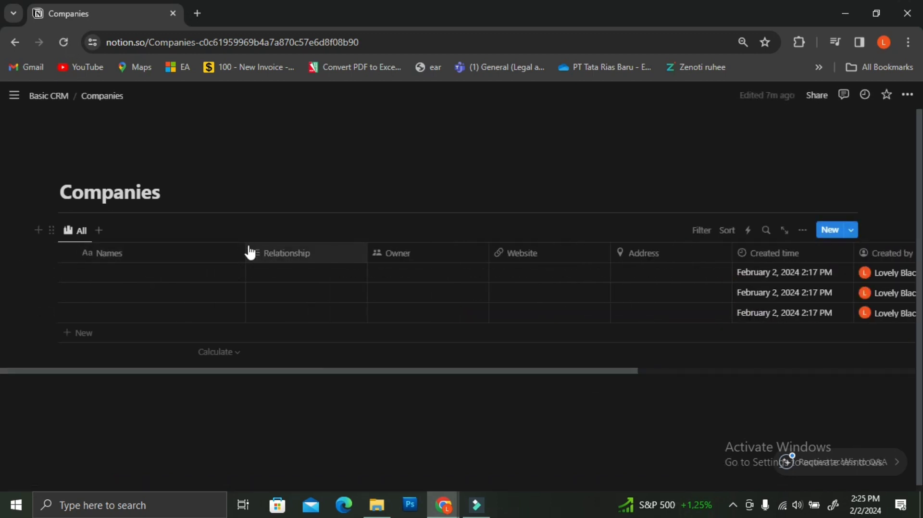
drag(246, 252, 200, 252)
click(151, 274)
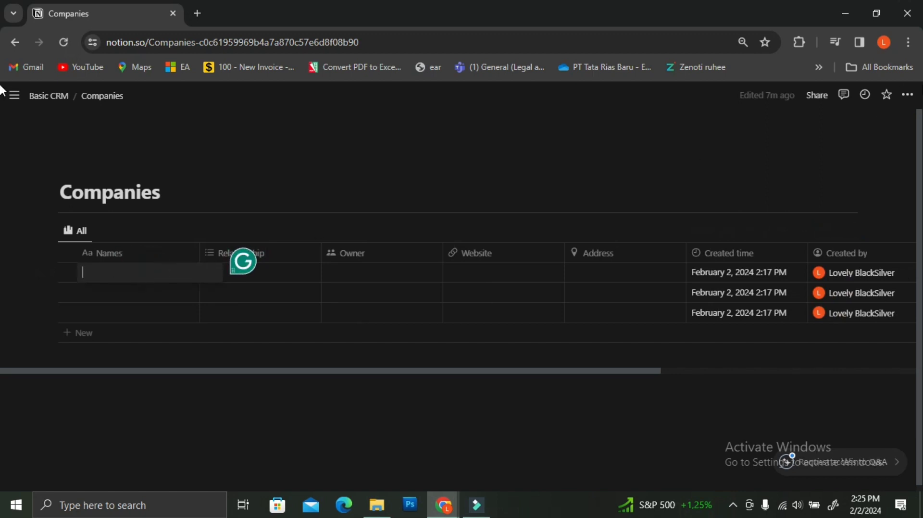
text(Linke)
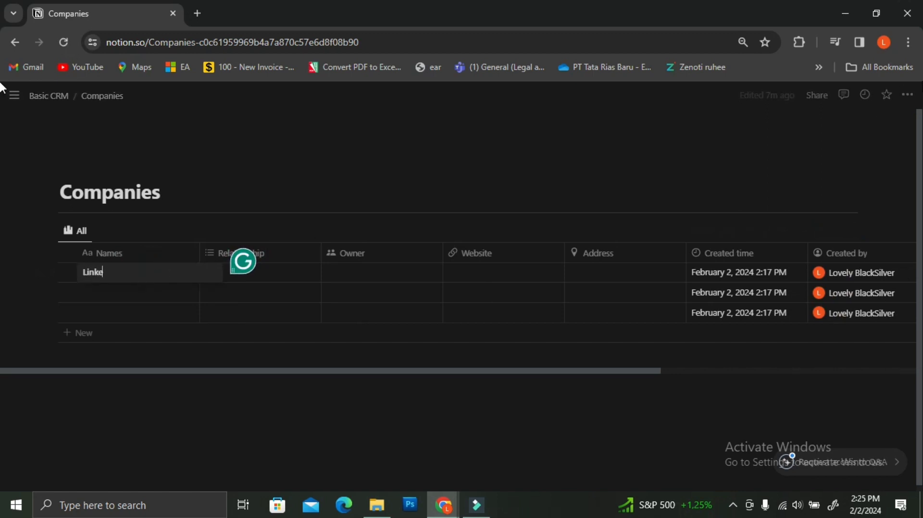
text(din)
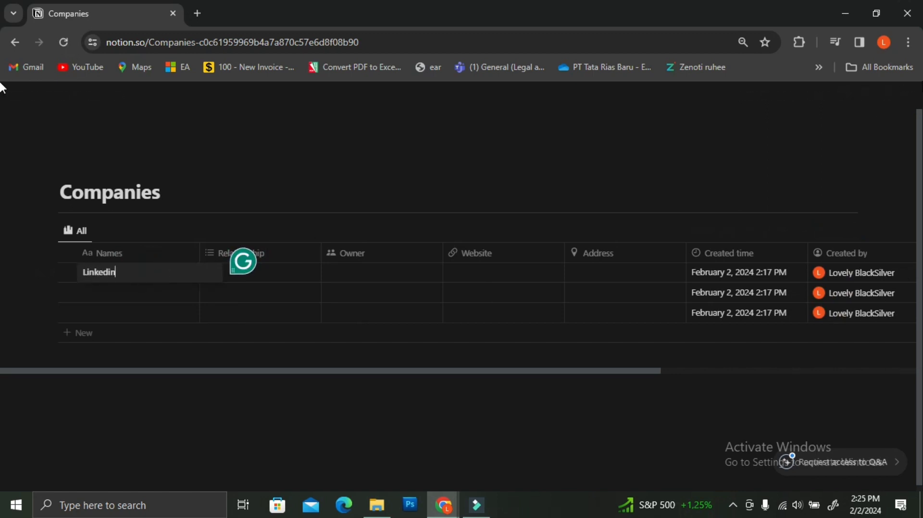
- Create the Relationship options "New" and "Potential" in the Linkedin row, keeping only "New" assigned to it
click(277, 278)
click(276, 275)
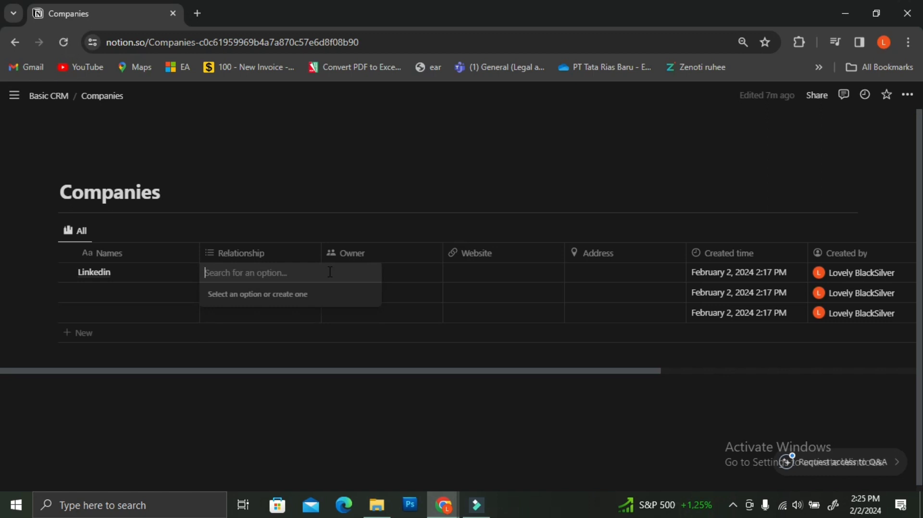
text(New)
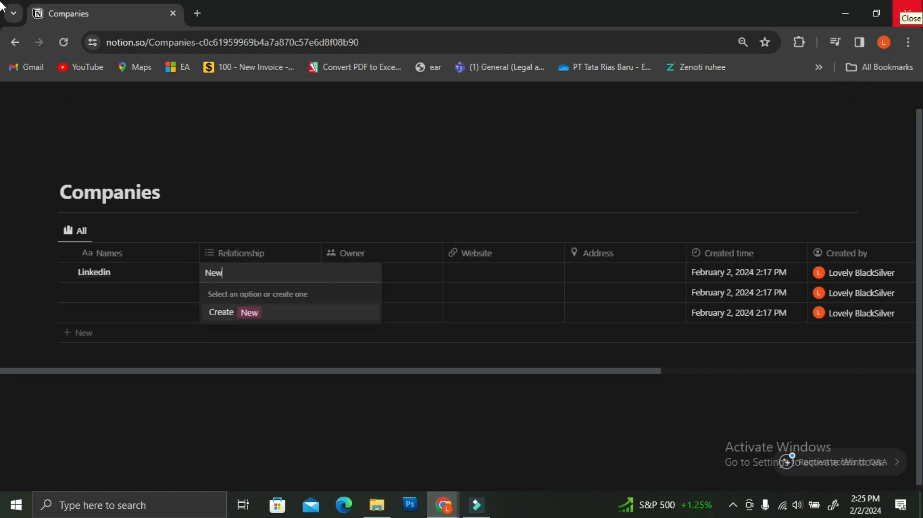
key(Return)
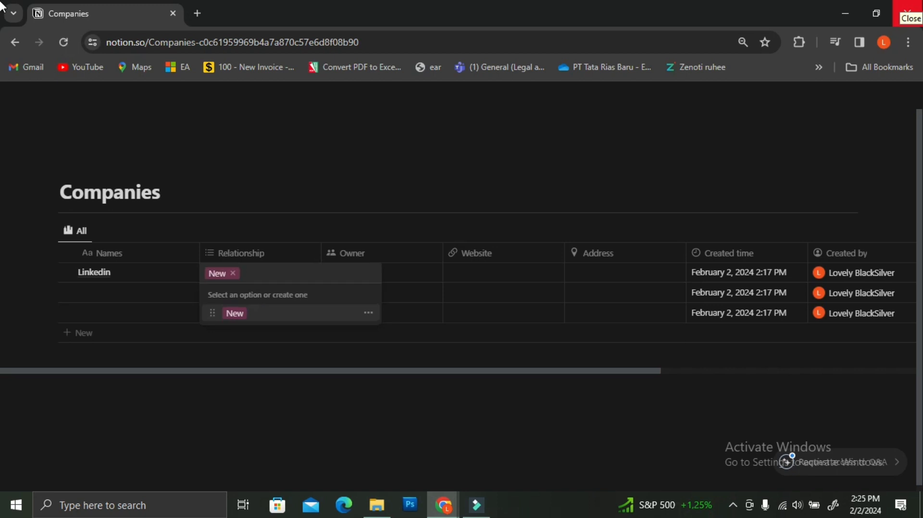
text(Po)
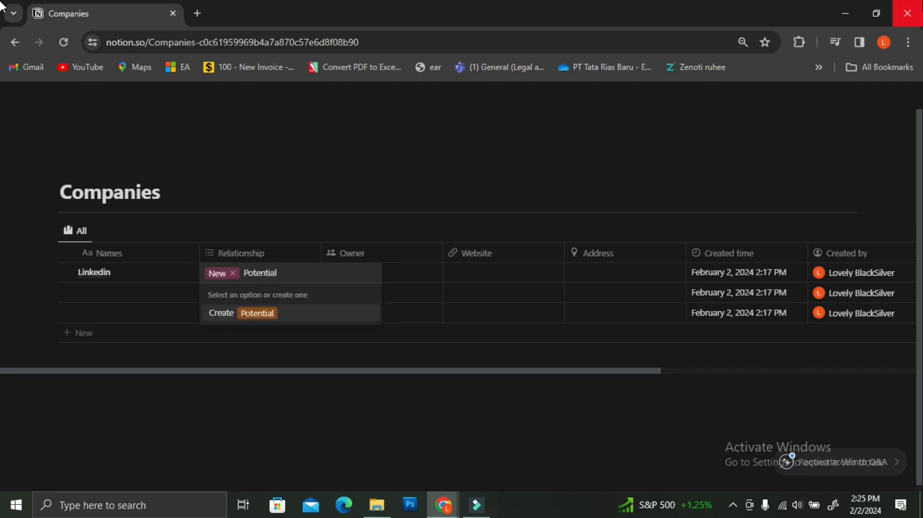
text(tential)
key(Return)
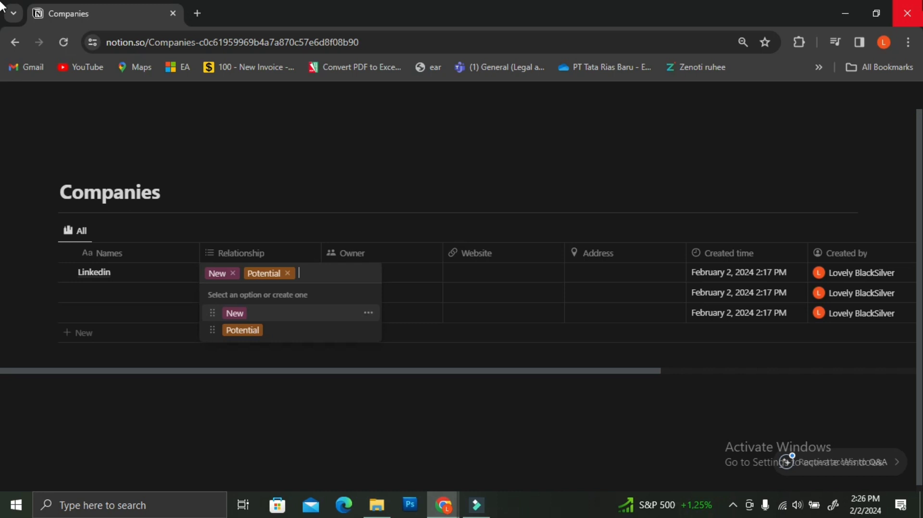
key(BackSpace)
key(Escape)
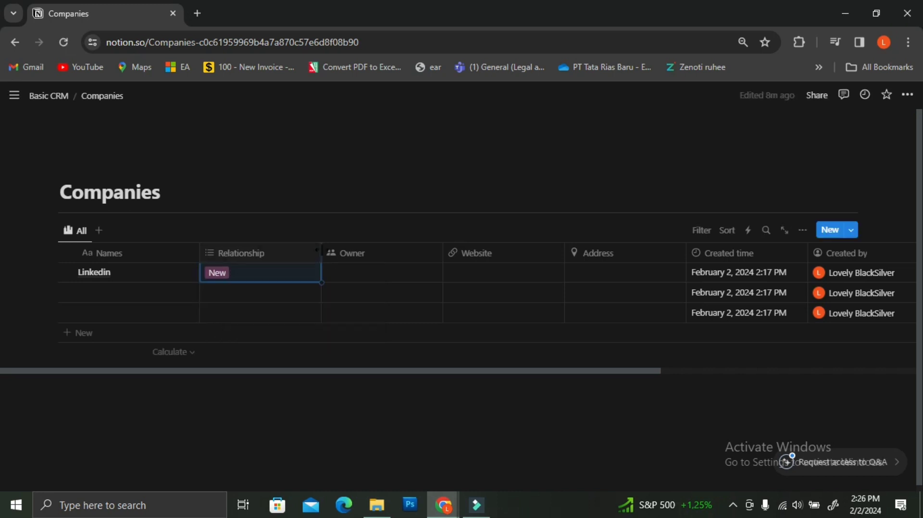
- Narrow the Relationship column and assign the available workspace member as the Linkedin row's Owner
drag(320, 253, 261, 262)
click(294, 272)
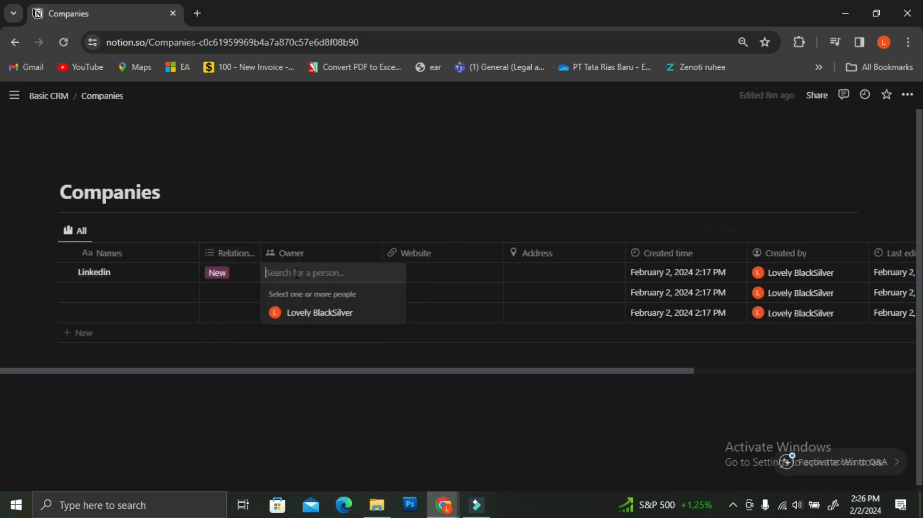
click(329, 315)
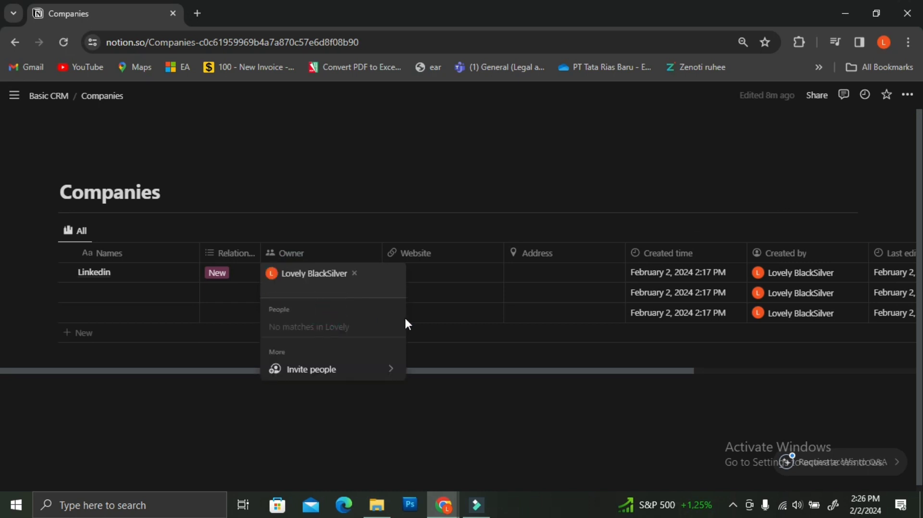
click(435, 339)
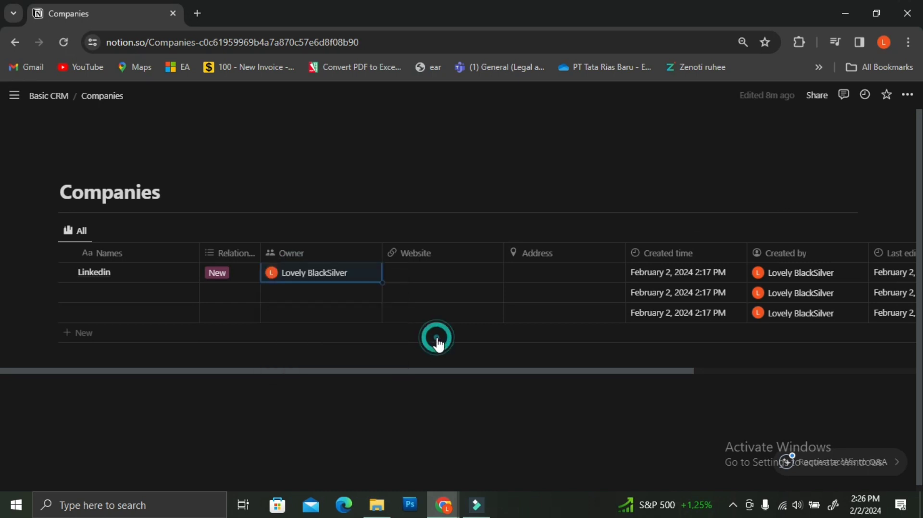
click(440, 279)
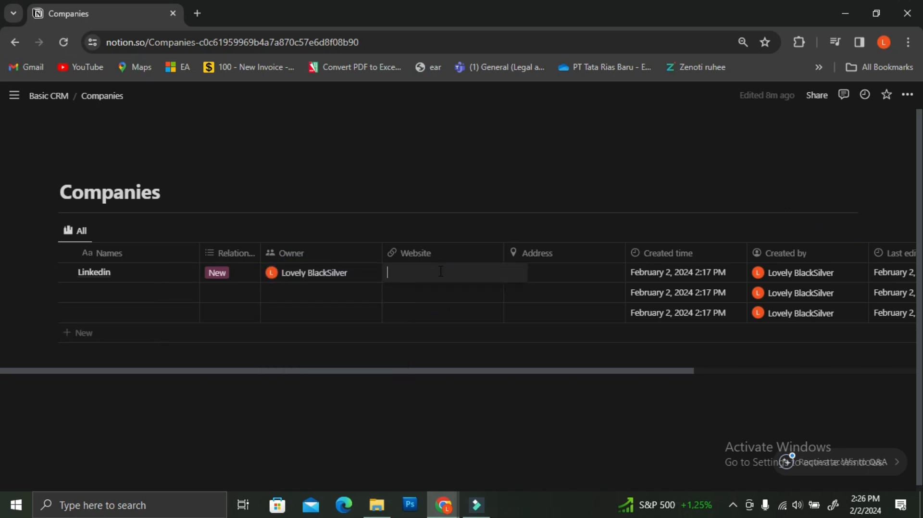
text(www.linkedin.com)
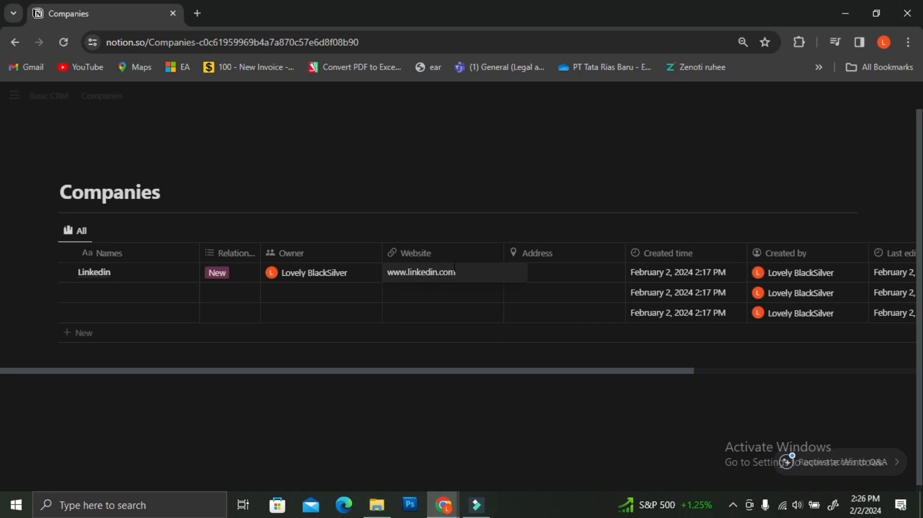
click(536, 275)
click(535, 275)
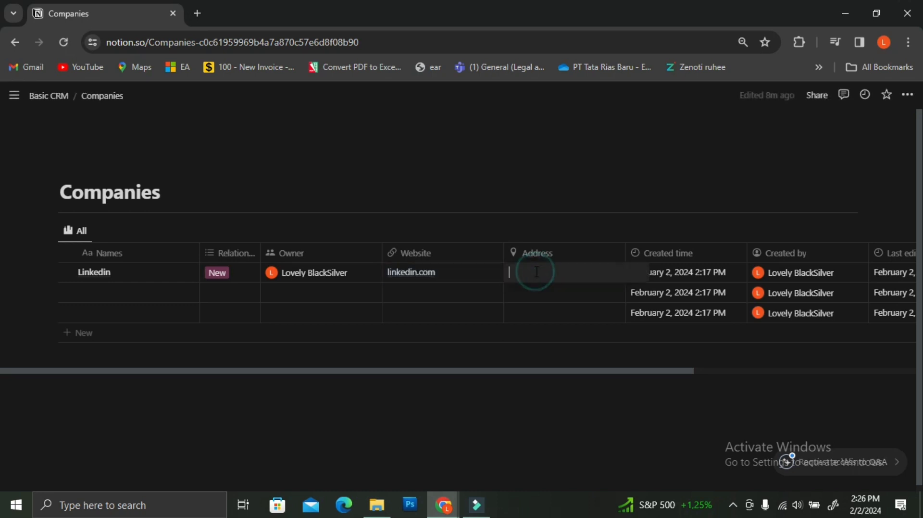
click(578, 302)
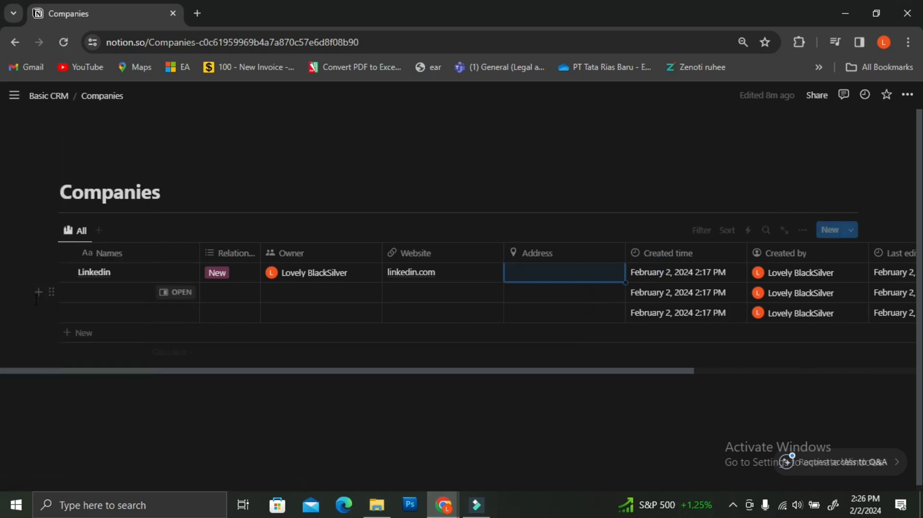
- Select the two empty rows below Linkedin and delete them from the Companies database
click(67, 312)
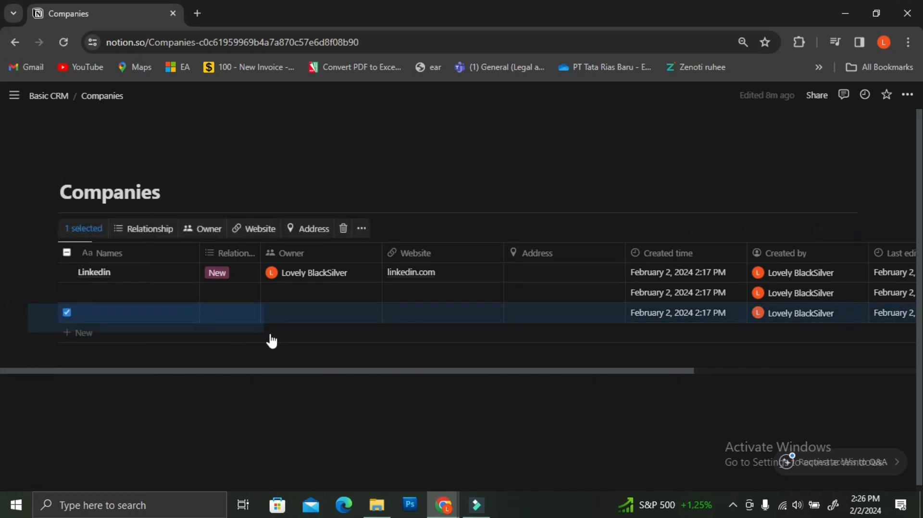
drag(29, 284, 209, 329)
mouse_move(37, 291)
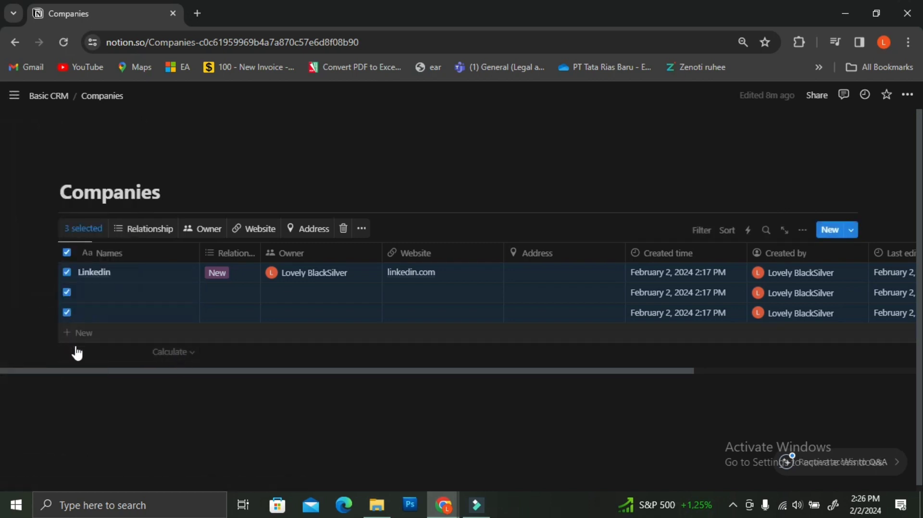
click(81, 359)
click(43, 304)
click(41, 307)
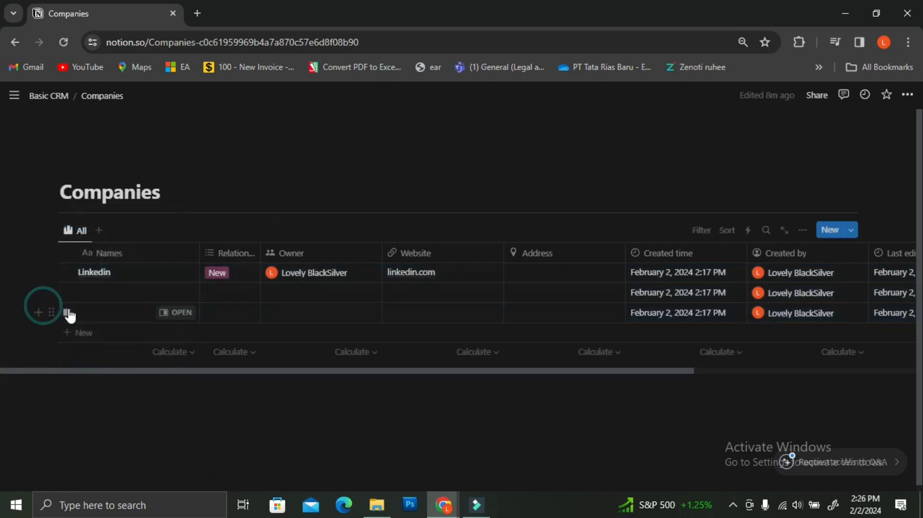
click(67, 312)
click(67, 292)
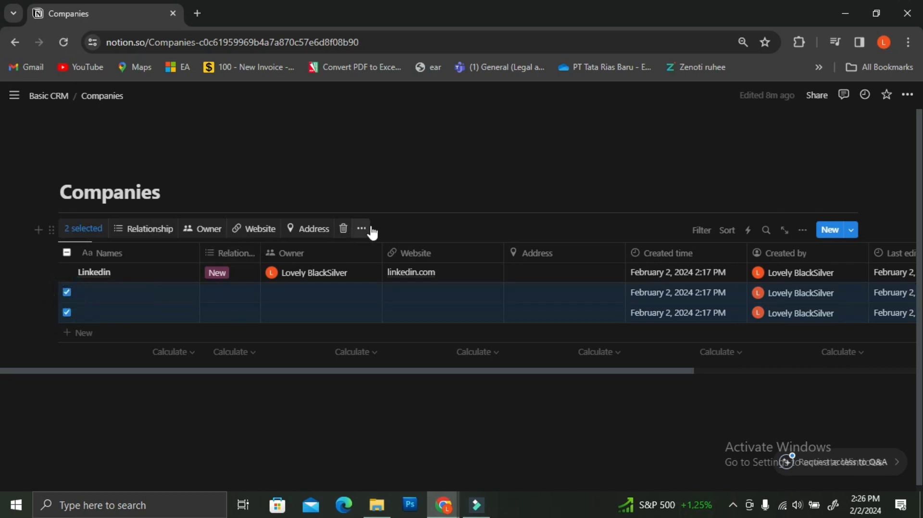
click(344, 228)
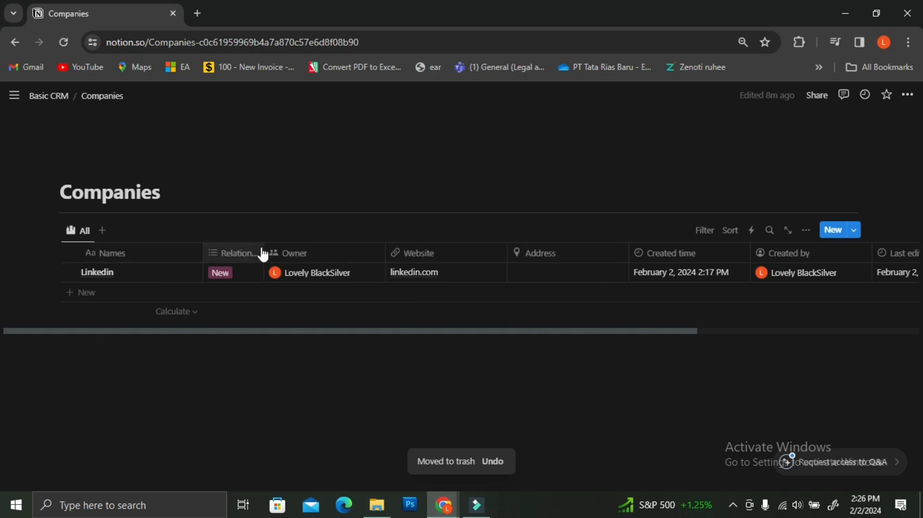
- Freeze the Companies table's columns up to the Owner column
click(352, 255)
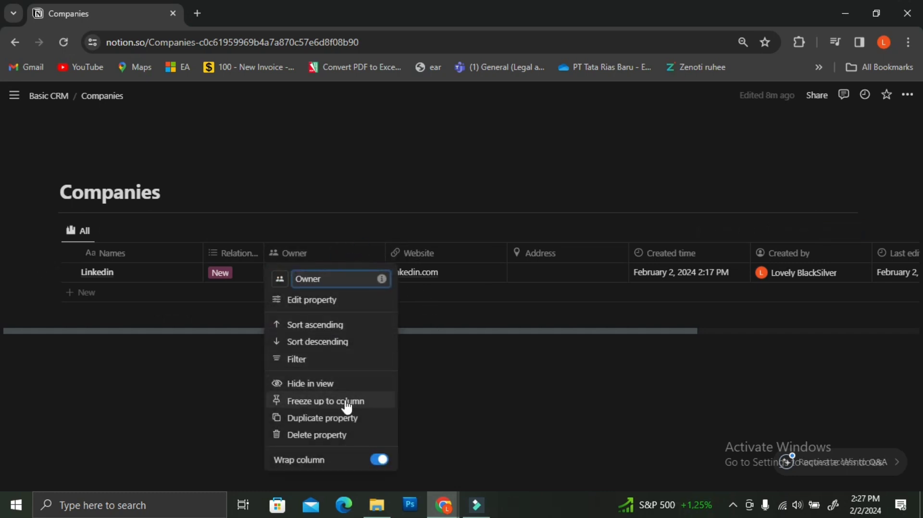
click(349, 403)
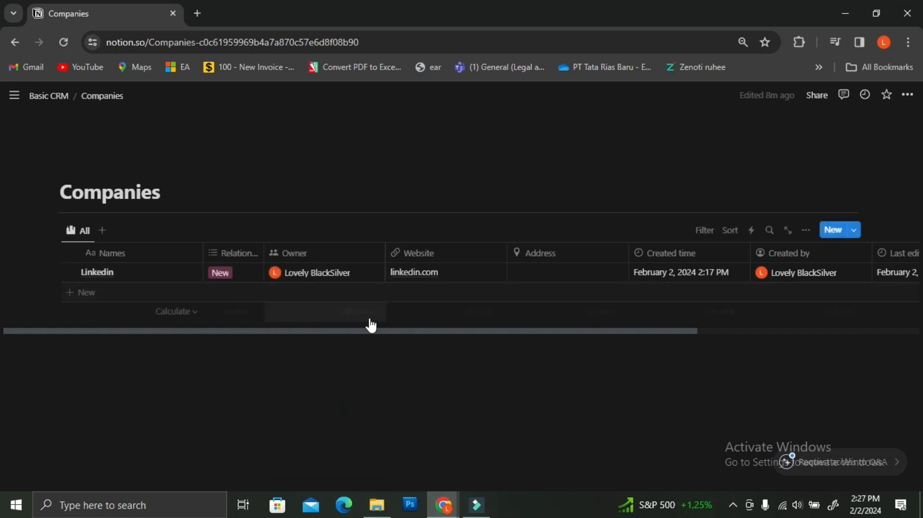
drag(351, 336, 409, 329)
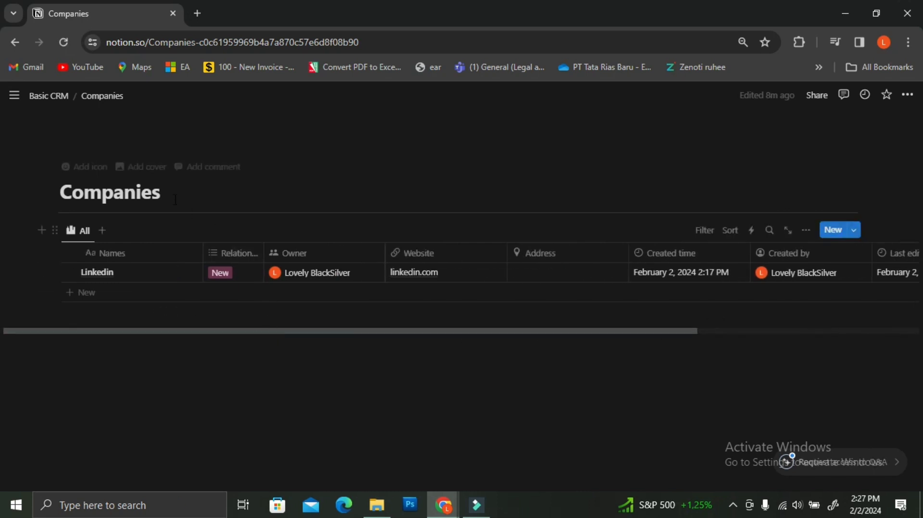
- Return to the Basic CRM page and move the Companies page link into the NAVIGATION callout
click(54, 96)
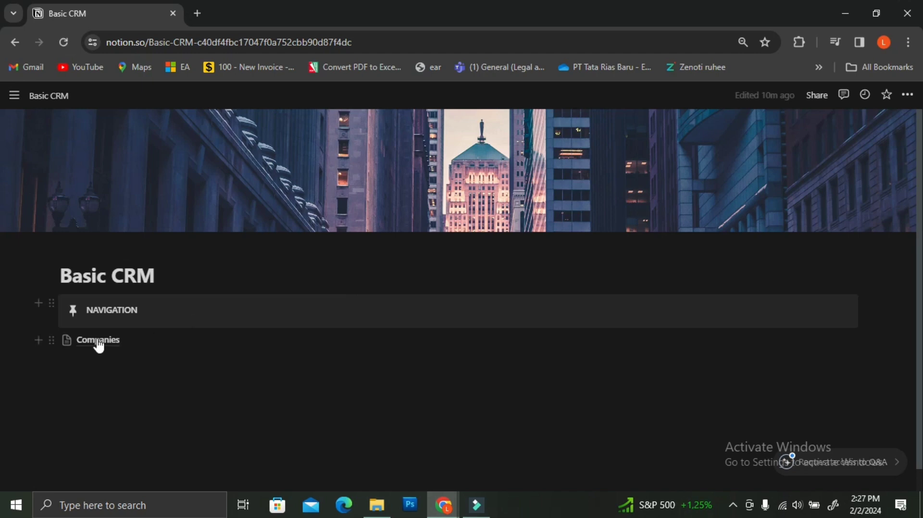
drag(52, 340, 78, 322)
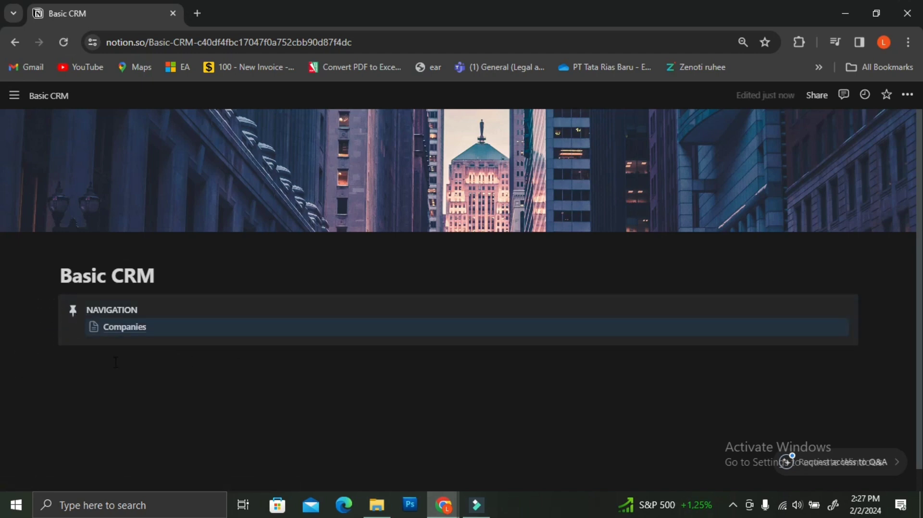
- Embed a new sub-page beneath Companies inside the NAVIGATION callout
click(73, 364)
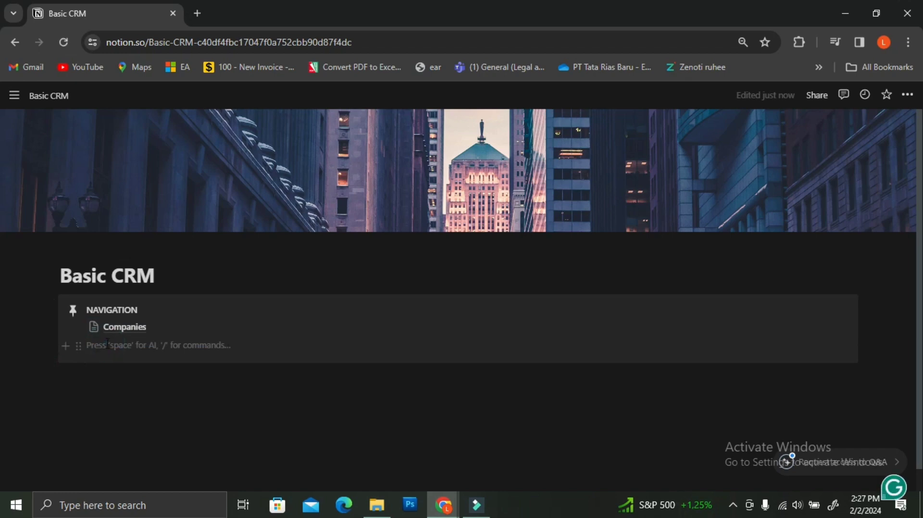
text(/)
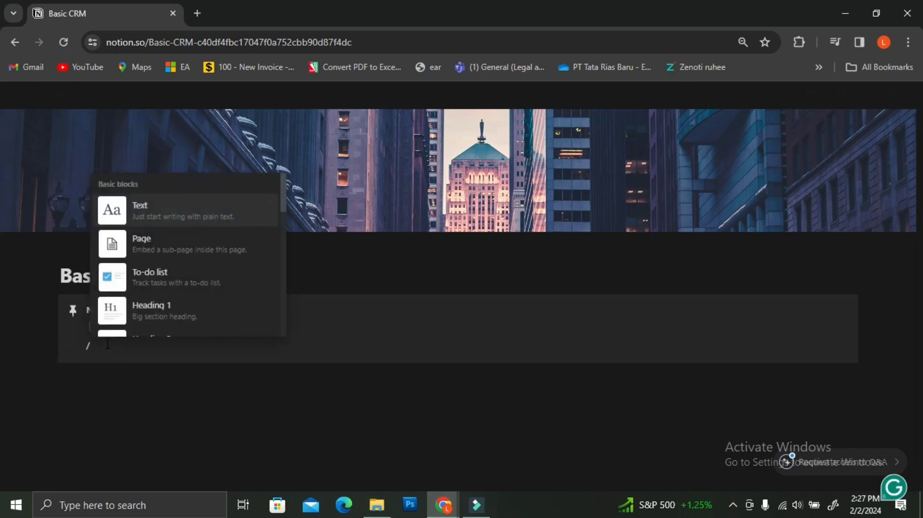
text(p)
click(141, 243)
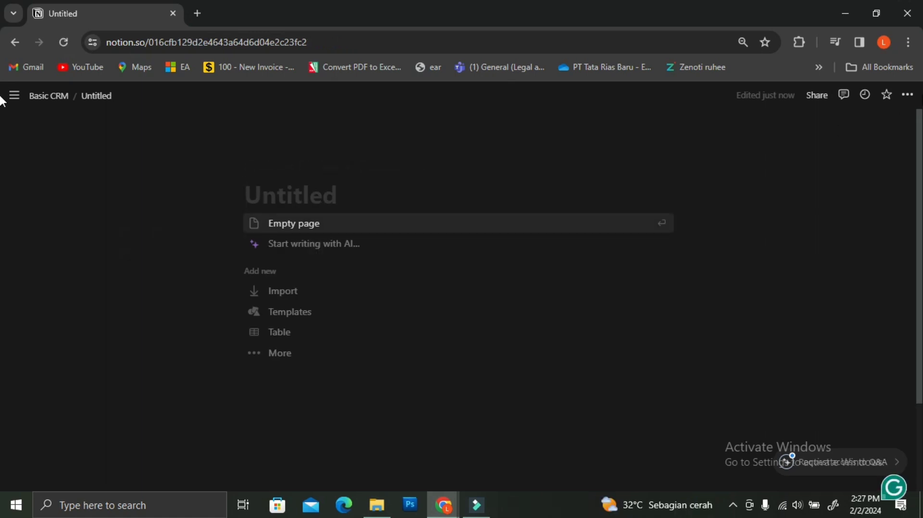
- Turn on small text and full width for the new untitled page
click(907, 95)
click(889, 183)
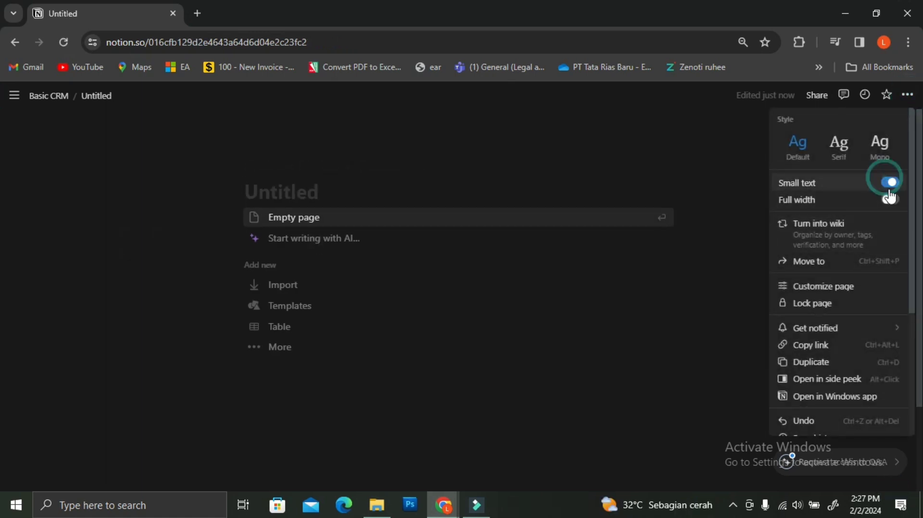
click(789, 207)
- Title the new page Contacts and insert a table view on it backed by a new database
click(94, 222)
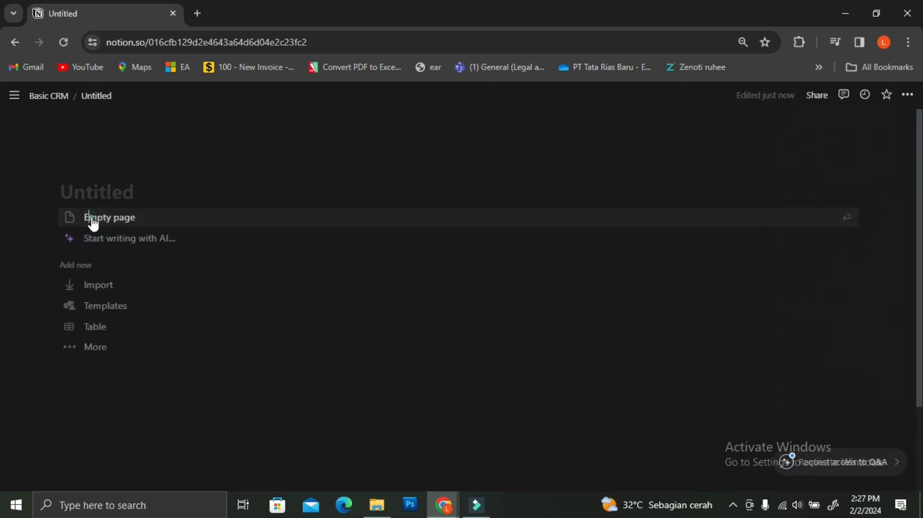
click(93, 221)
text(Contacts)
key(Return)
text(/di)
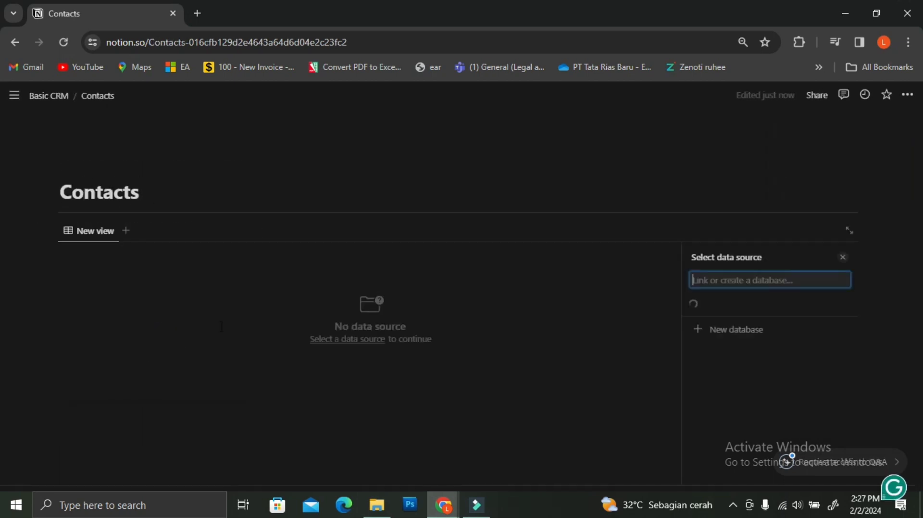
click(732, 328)
- Change the Tags property to the Select type and rename it Title
click(301, 257)
click(294, 296)
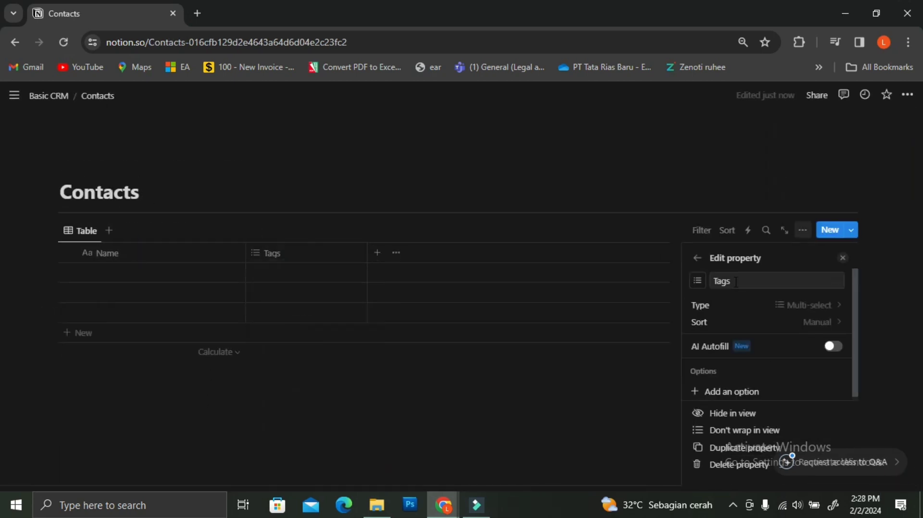
click(774, 305)
click(781, 293)
click(301, 253)
text(Title)
key(Return)
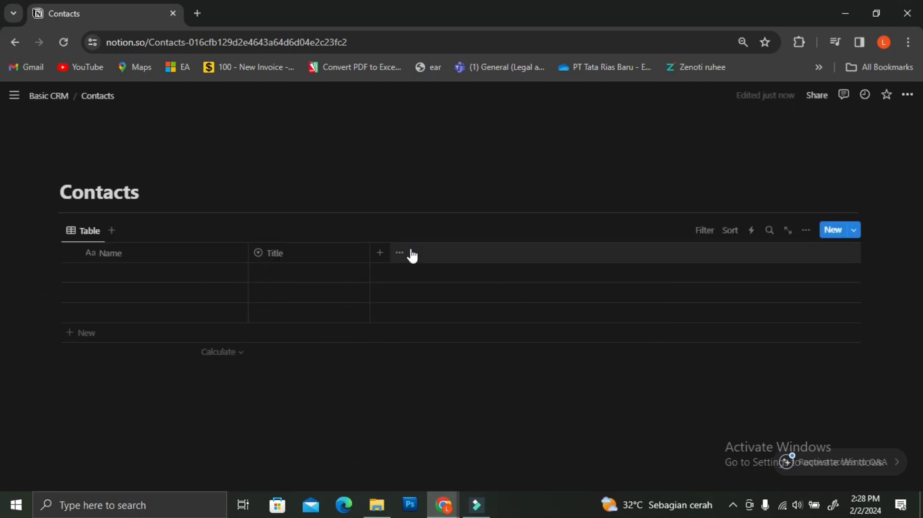
- Add a Number property and an Email property to the Contacts table
click(380, 254)
text(ma)
click(717, 385)
click(502, 253)
click(726, 419)
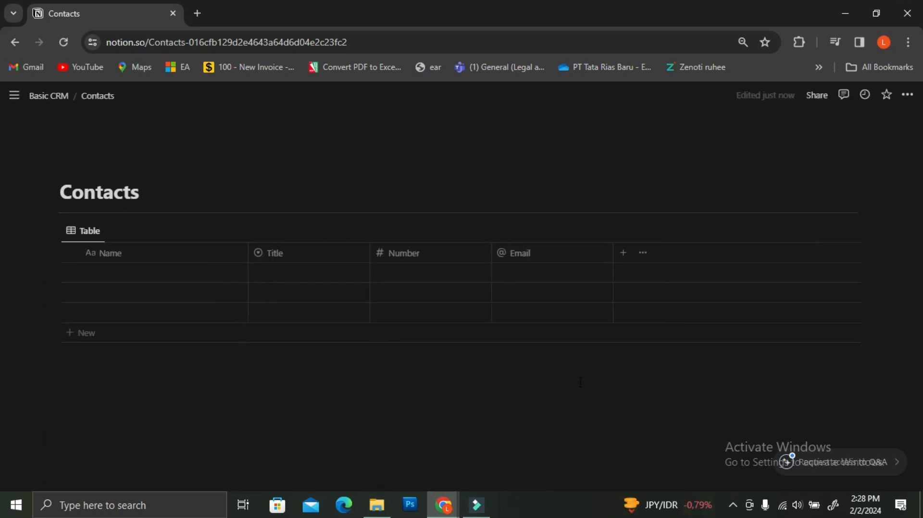
- Add a relation property linked to the untitled database under Companies, with no limit and shown on the related database
click(623, 253)
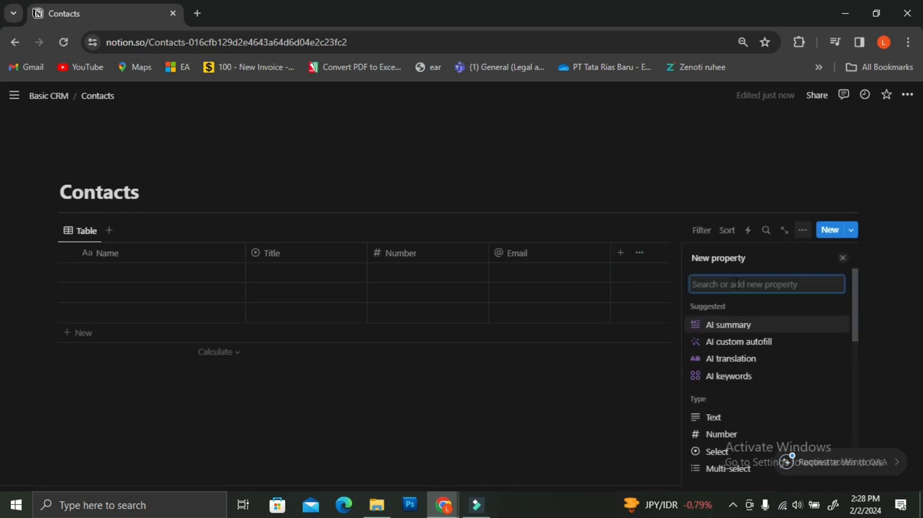
text(rel)
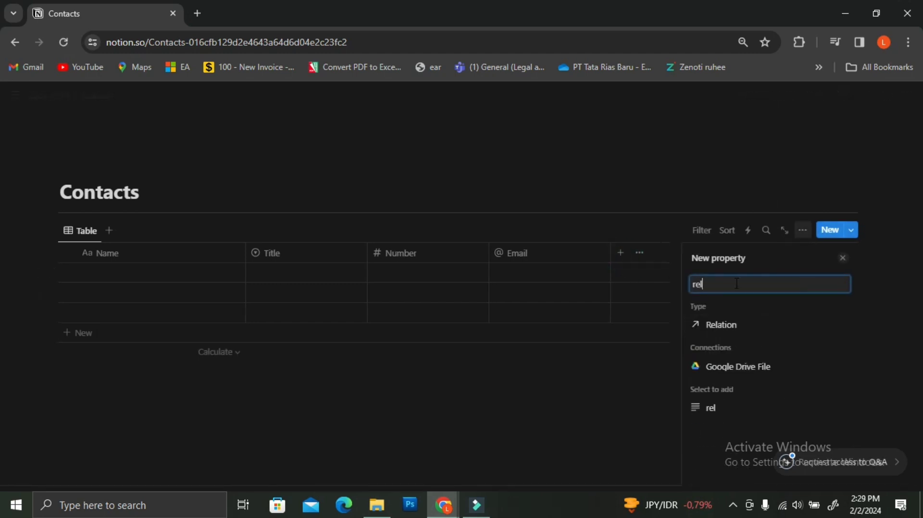
click(737, 328)
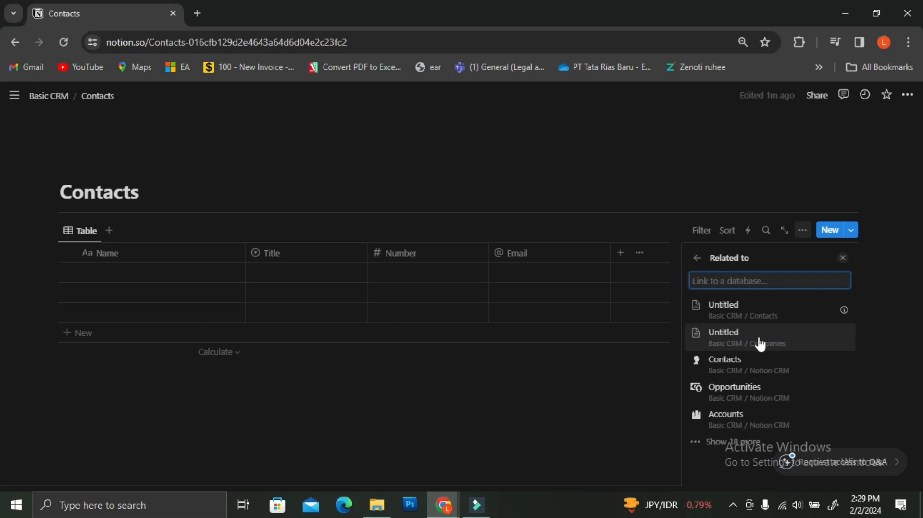
click(759, 344)
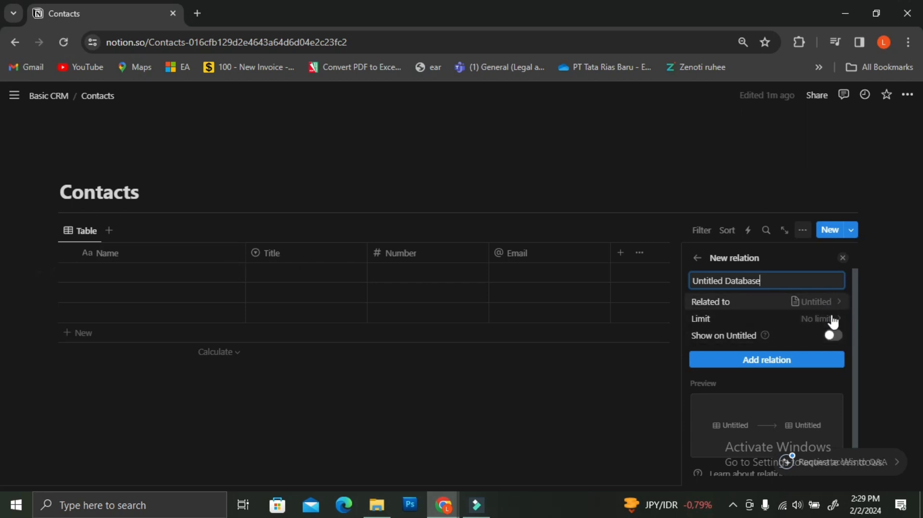
click(835, 338)
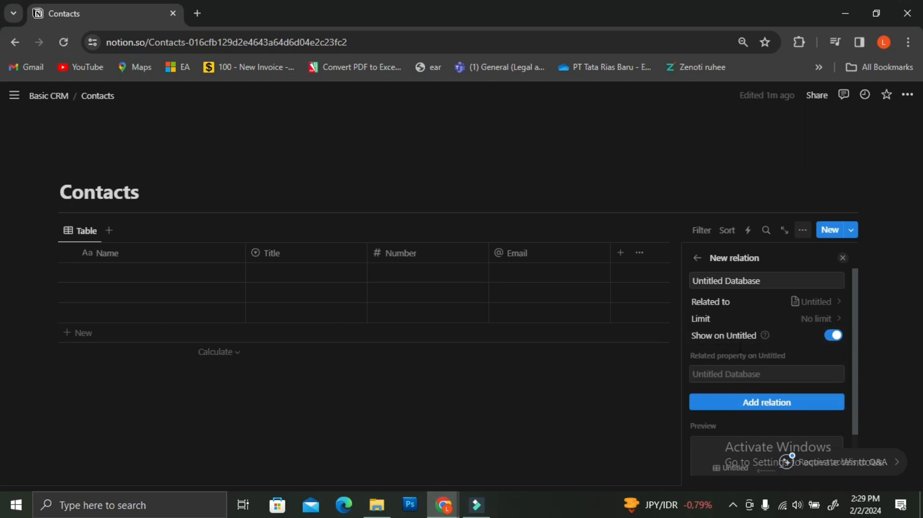
click(833, 318)
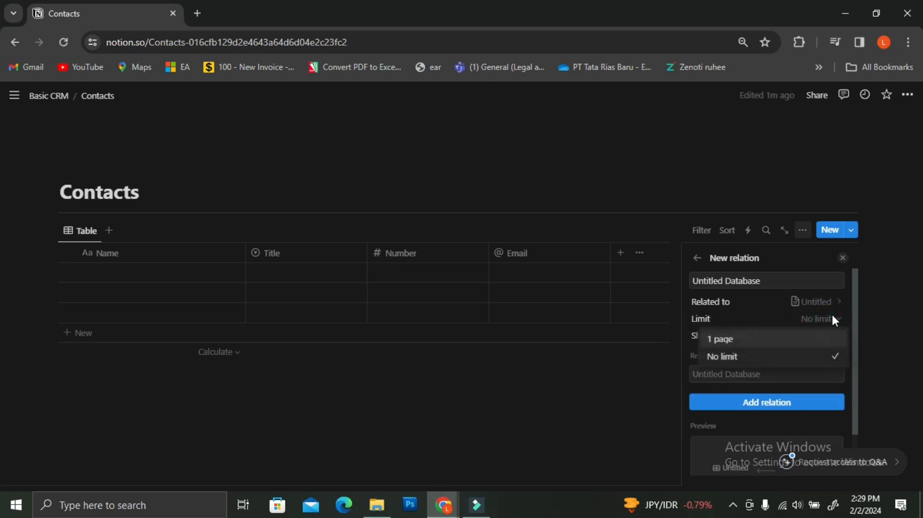
click(765, 358)
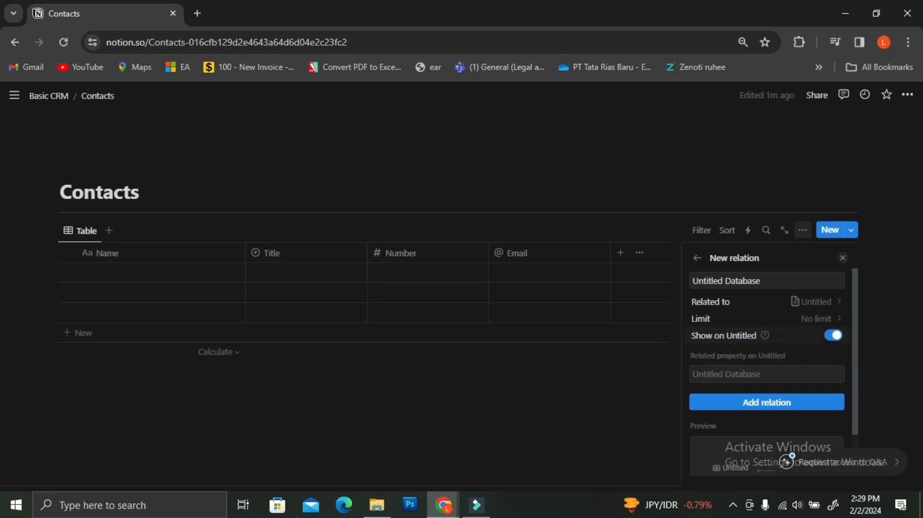
scroll(779, 358, down, 2)
click(790, 358)
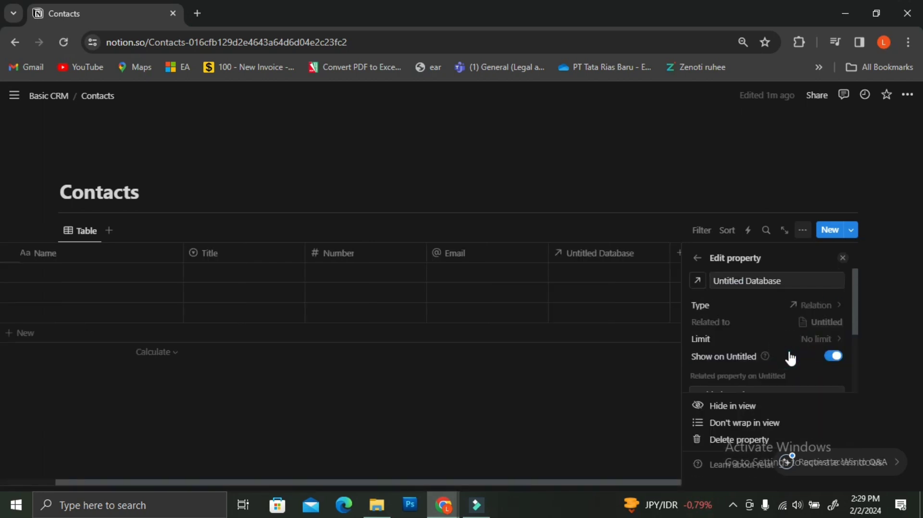
scroll(799, 325, down, 2)
scroll(800, 324, up, 2)
click(622, 402)
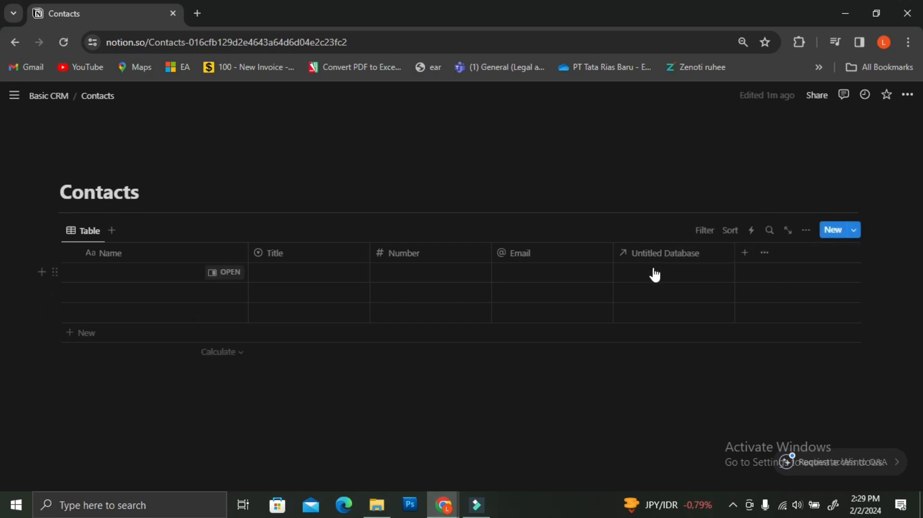
- Enter the contact's first name in the Name cell of the first row
click(632, 272)
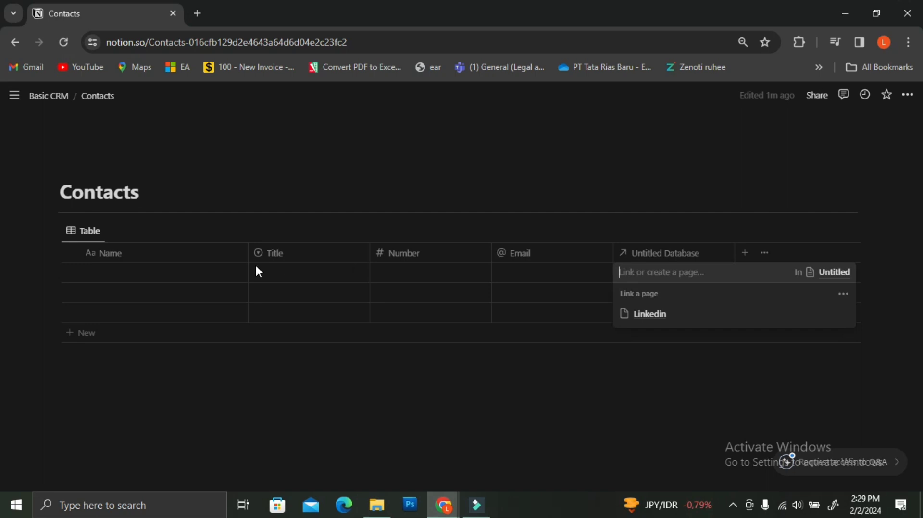
click(196, 269)
click(195, 269)
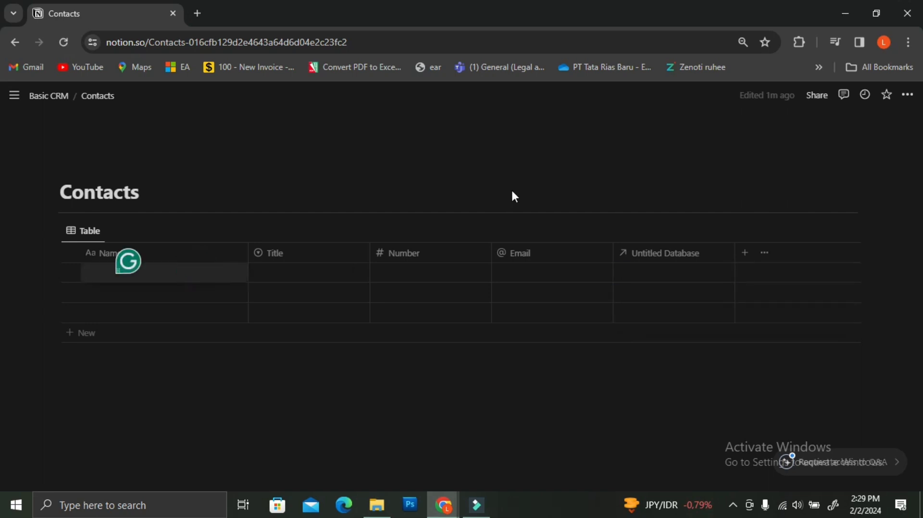
text(Sara)
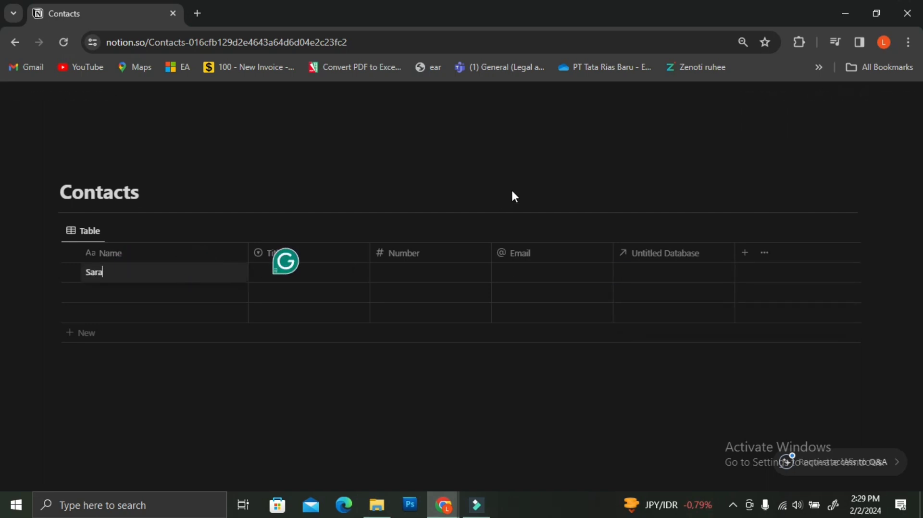
text(h)
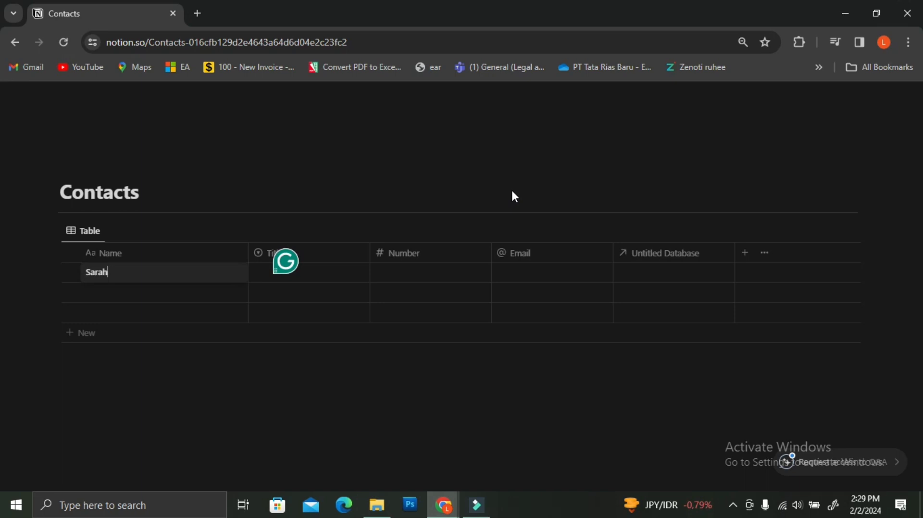
- Create the option Public Relation in the first contact's Title cell
click(319, 271)
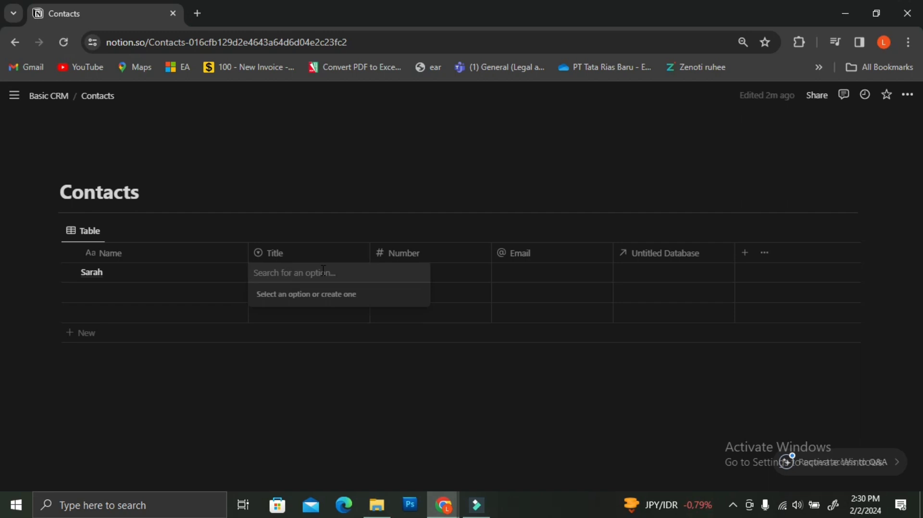
text(Publi)
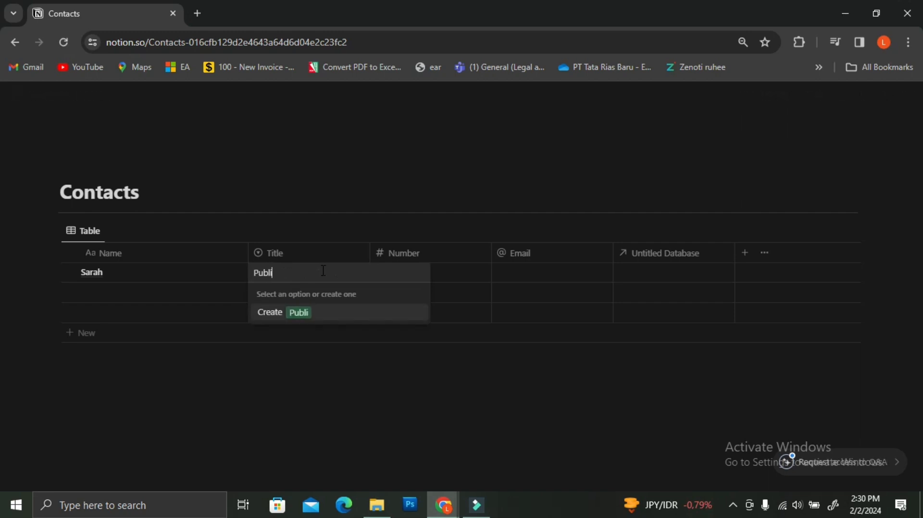
text(c Rela)
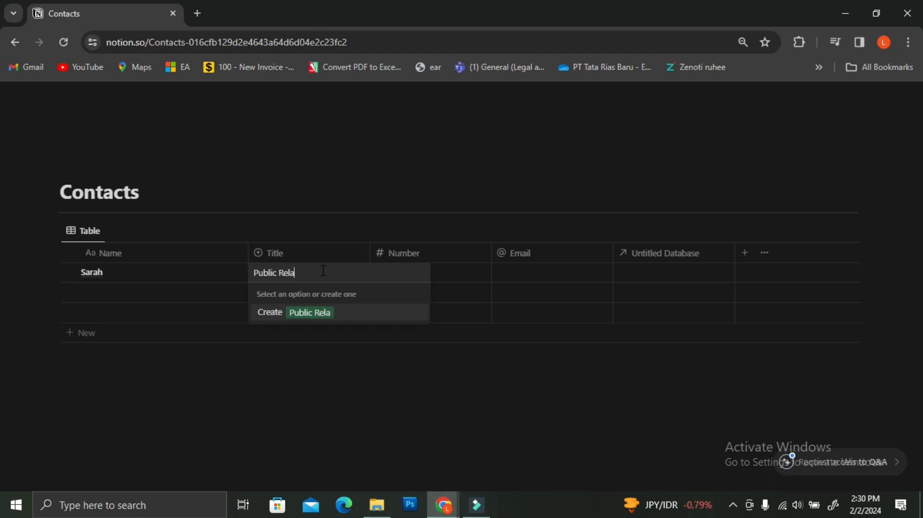
text(tion)
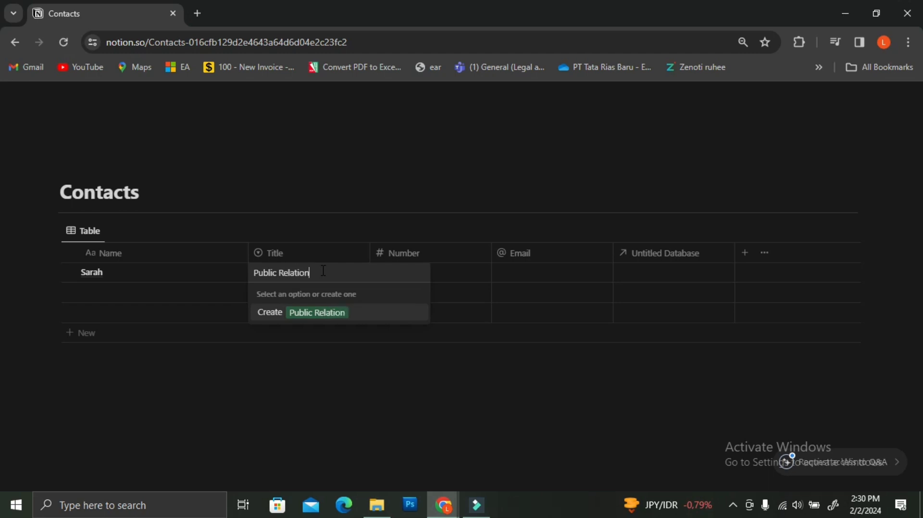
key(Return)
- Create a CEO option and assign it as the first contact's Title
click(321, 273)
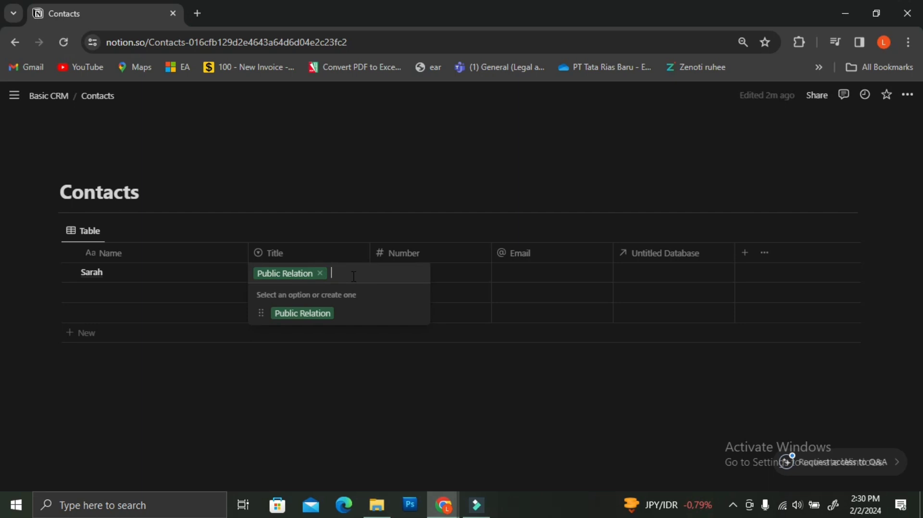
text(CEO Ow)
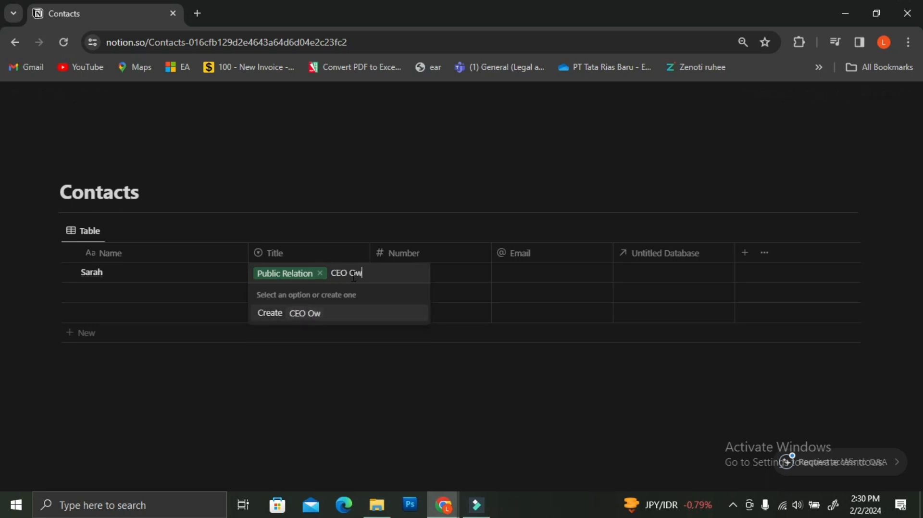
key(BackSpace)
key(BackSpace)
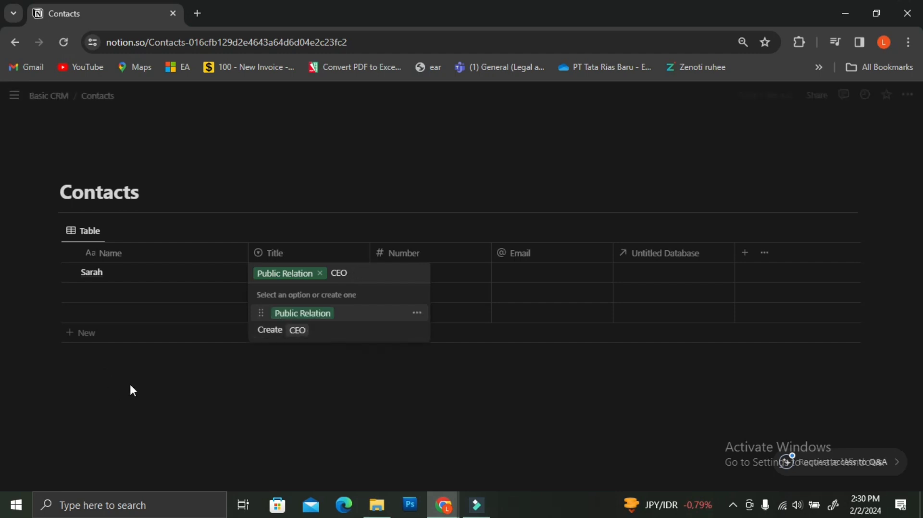
click(270, 334)
- Create an HR option and assign it as the first contact's Title
click(305, 271)
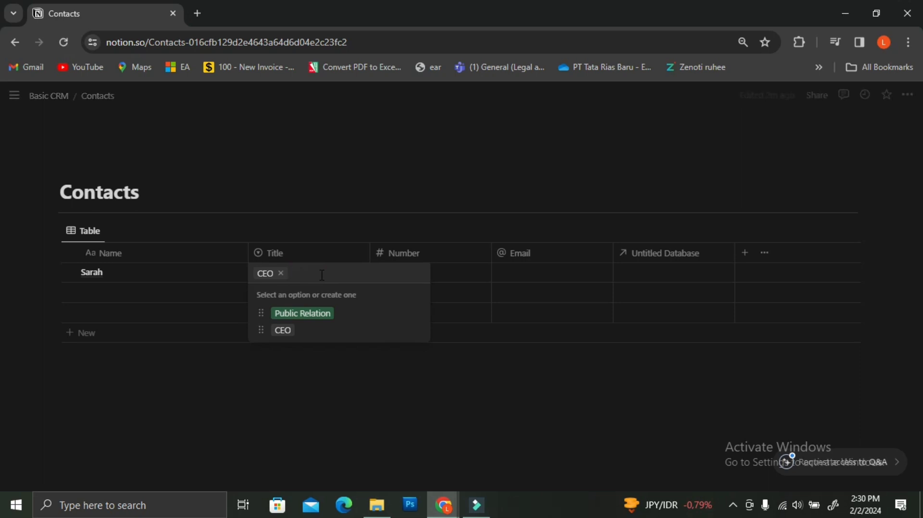
text(HR)
click(289, 359)
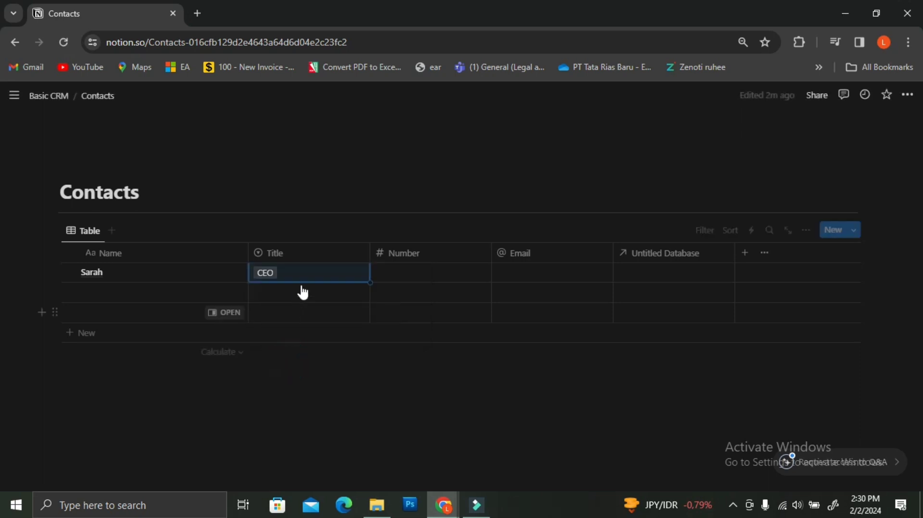
click(299, 275)
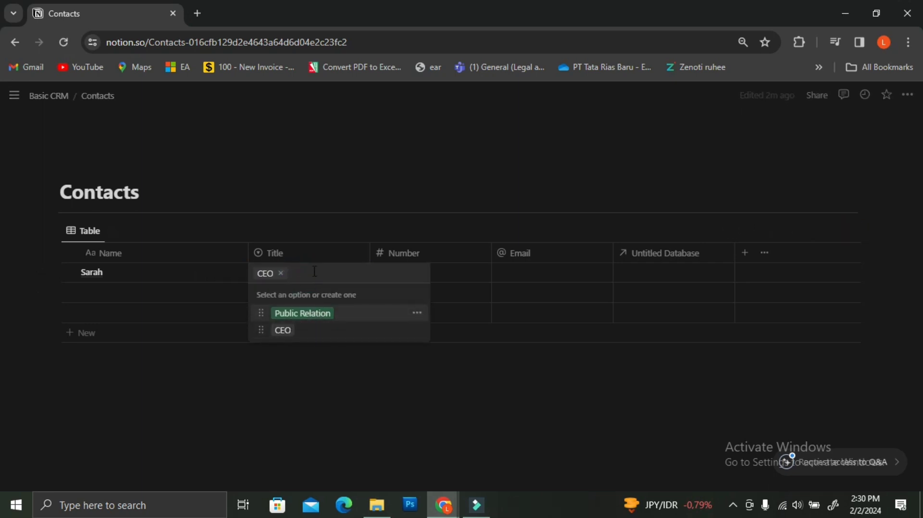
text(HR)
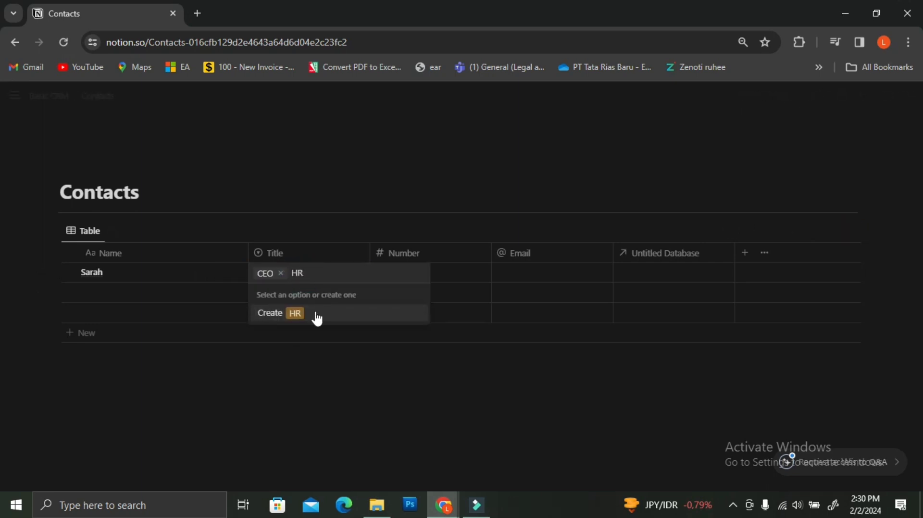
click(299, 315)
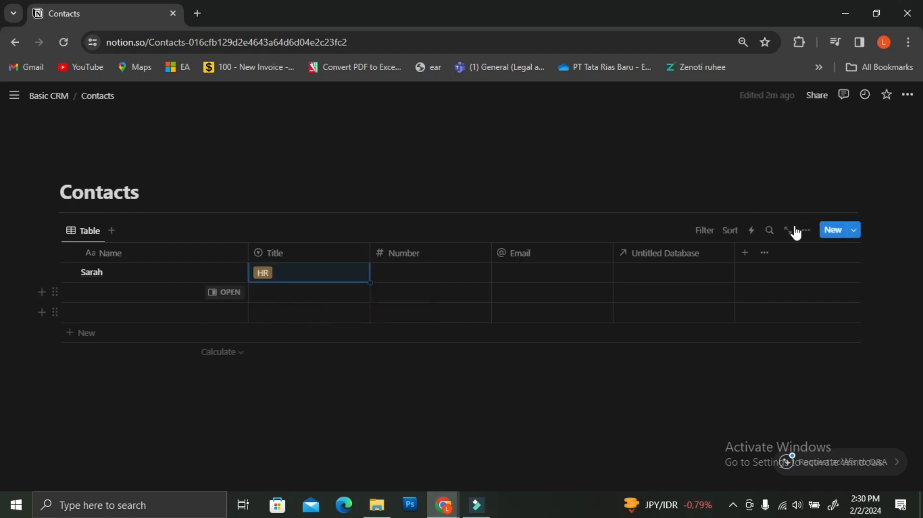
- Add a Created time property and a Created by property to the Contacts table
click(741, 253)
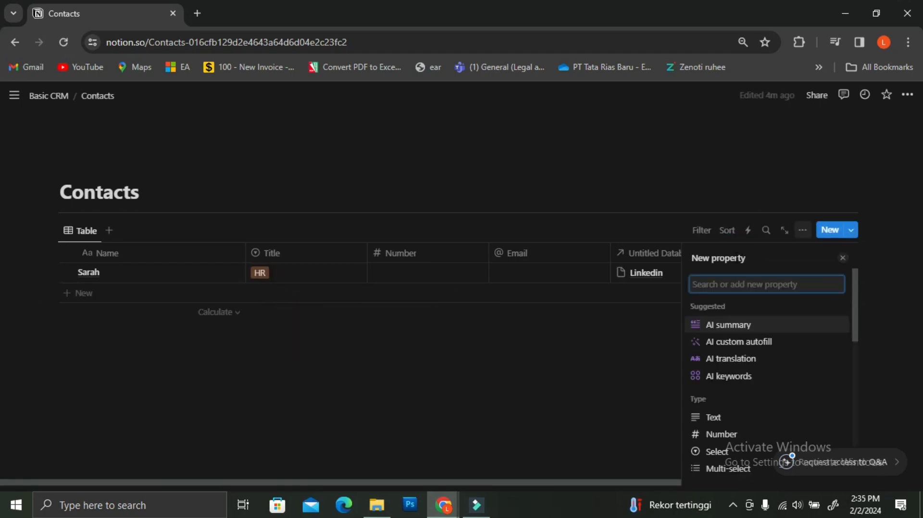
text(cr)
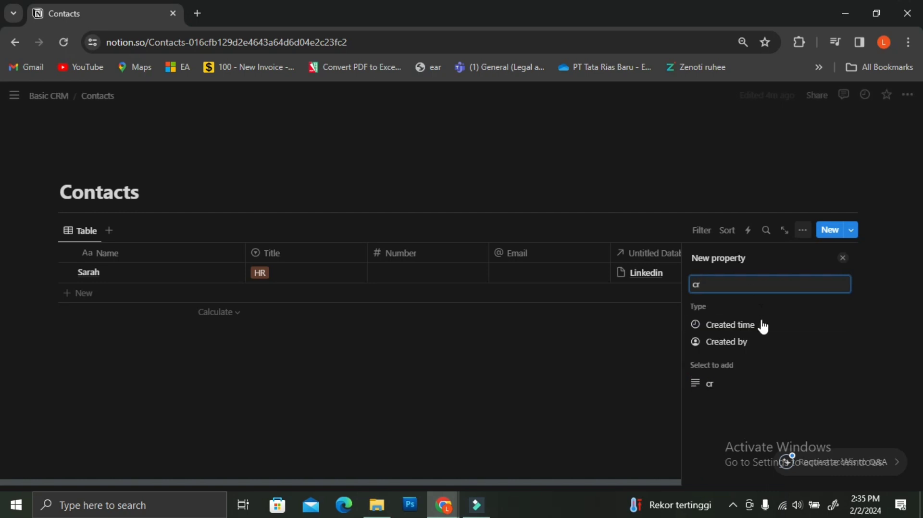
click(763, 326)
click(674, 262)
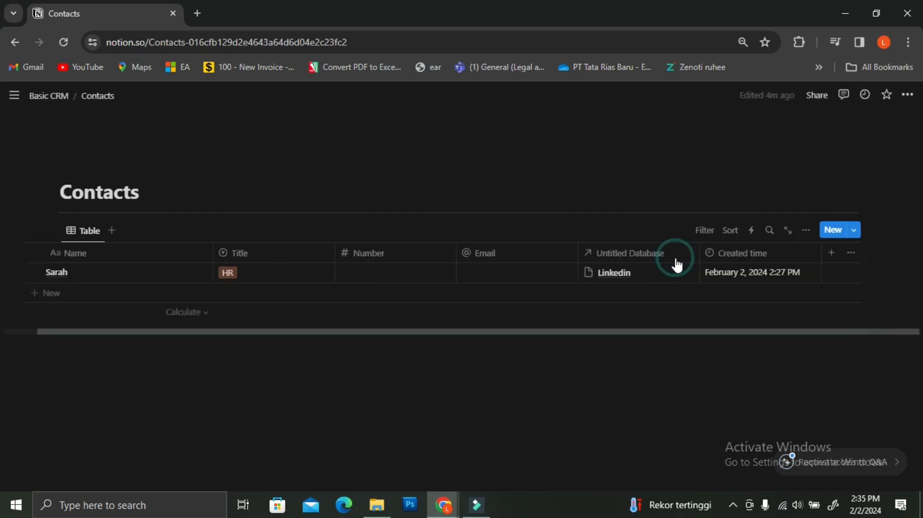
click(829, 255)
text(cre)
click(803, 343)
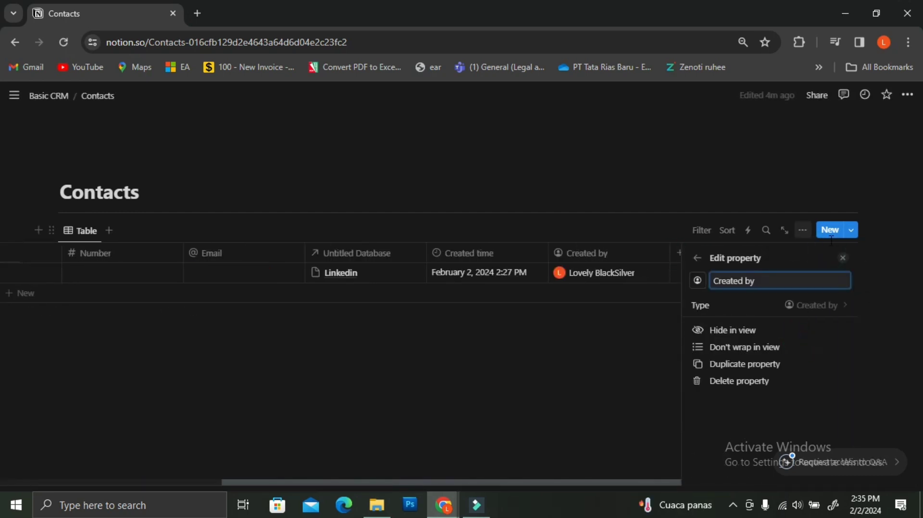
click(666, 339)
- Add a Last edited time property and a Last edited by property to the Contacts table
click(832, 253)
text(edi)
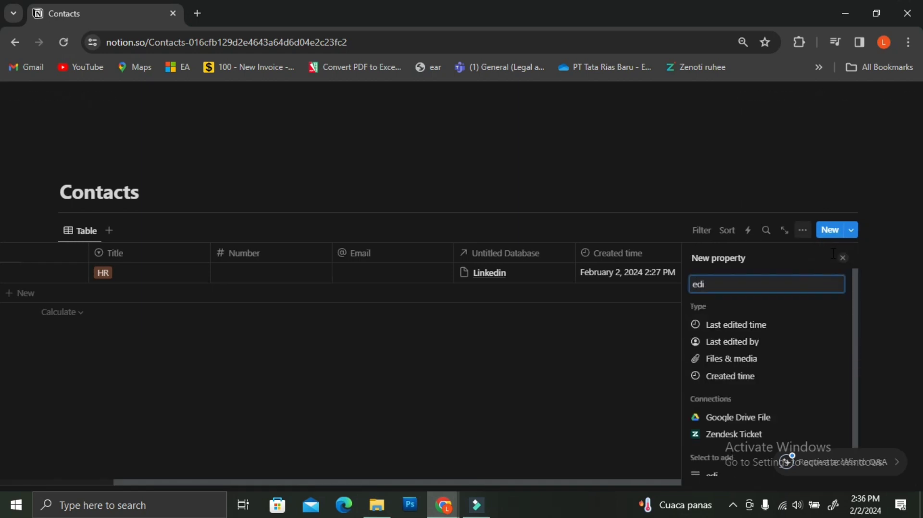
click(793, 330)
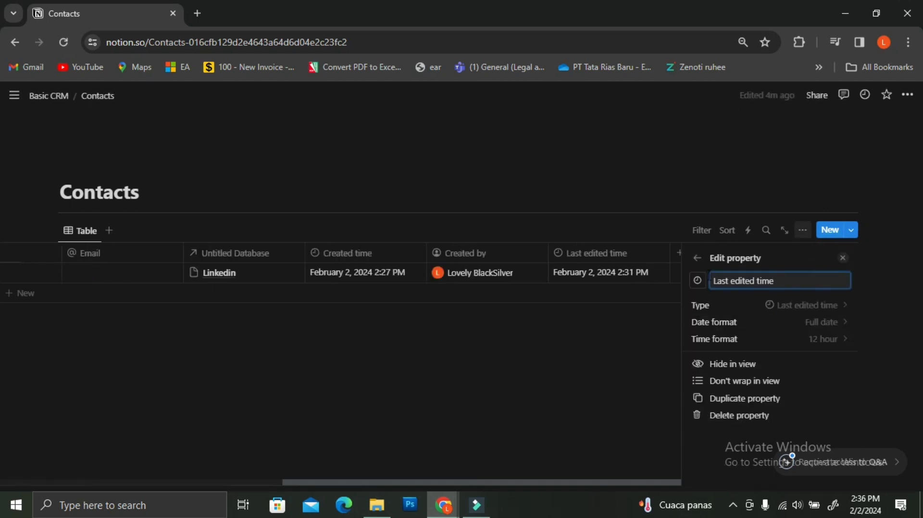
click(676, 253)
click(827, 255)
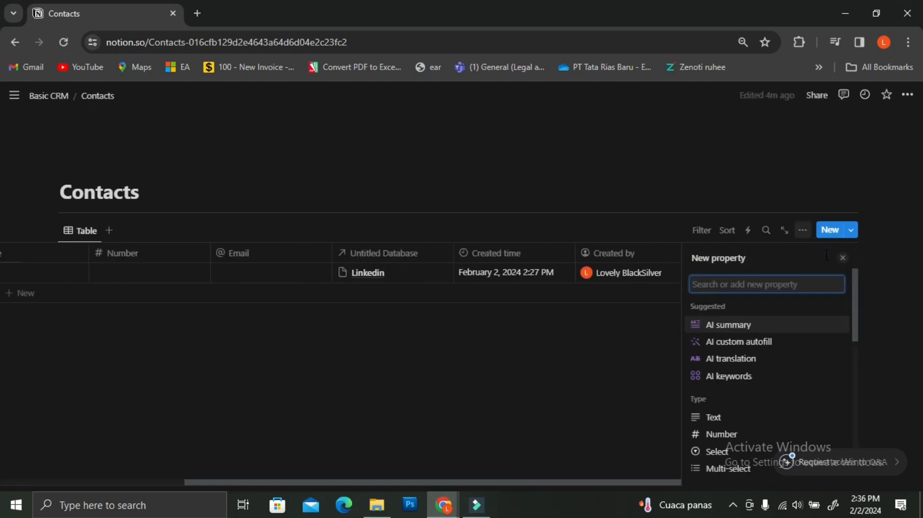
text(edi)
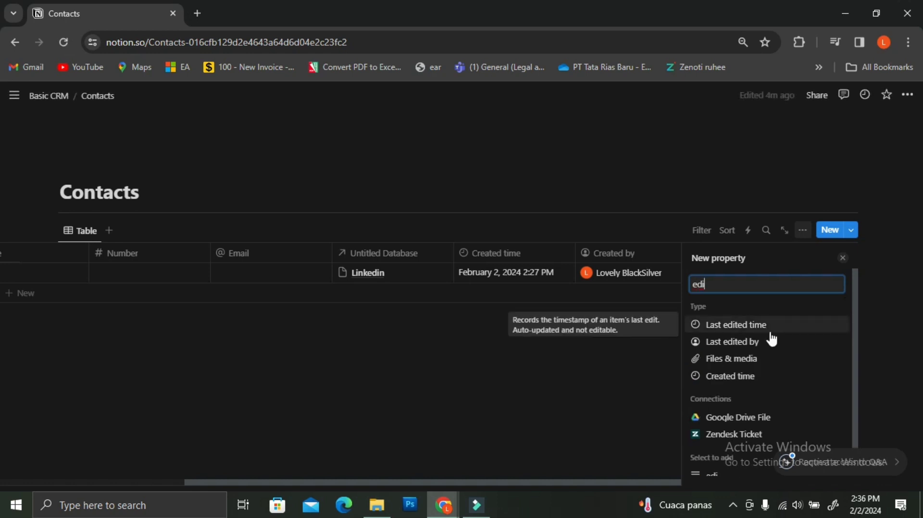
click(758, 342)
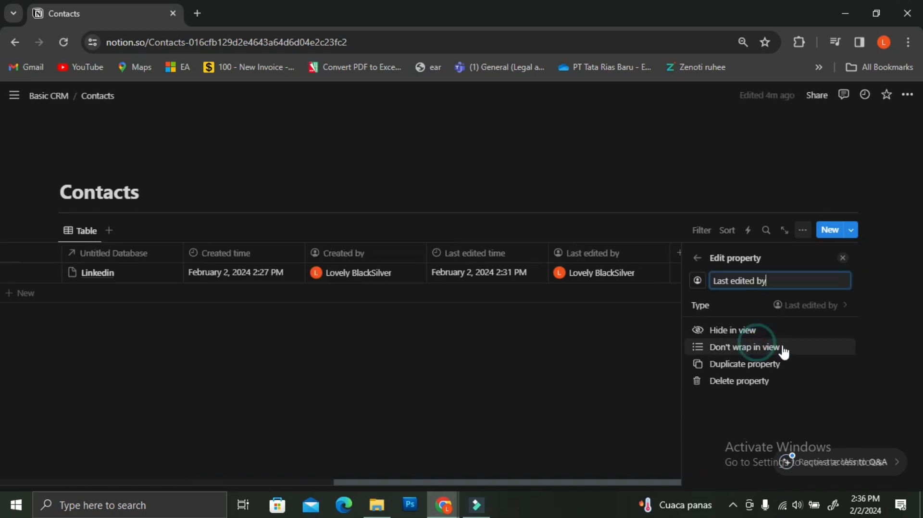
key(Escape)
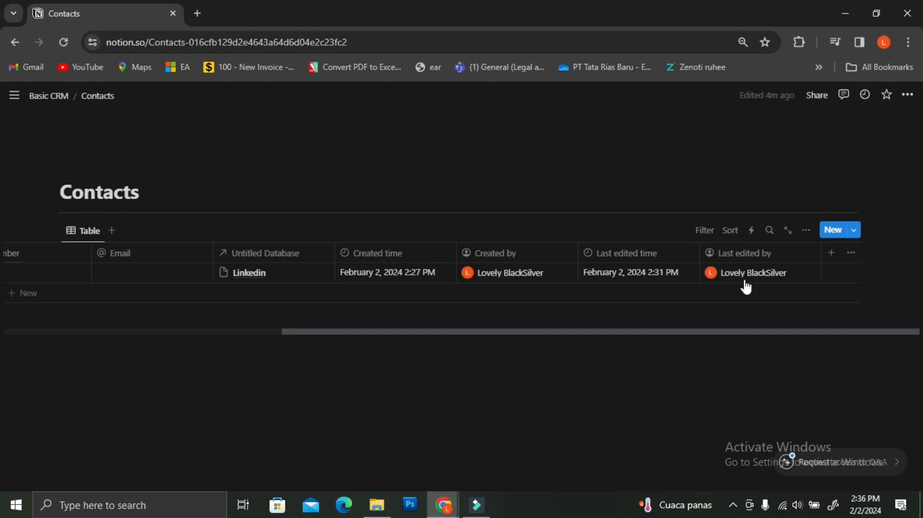
- Return to the Basic CRM page and enter Quick Add in the empty heading beside the navigation callout
click(52, 96)
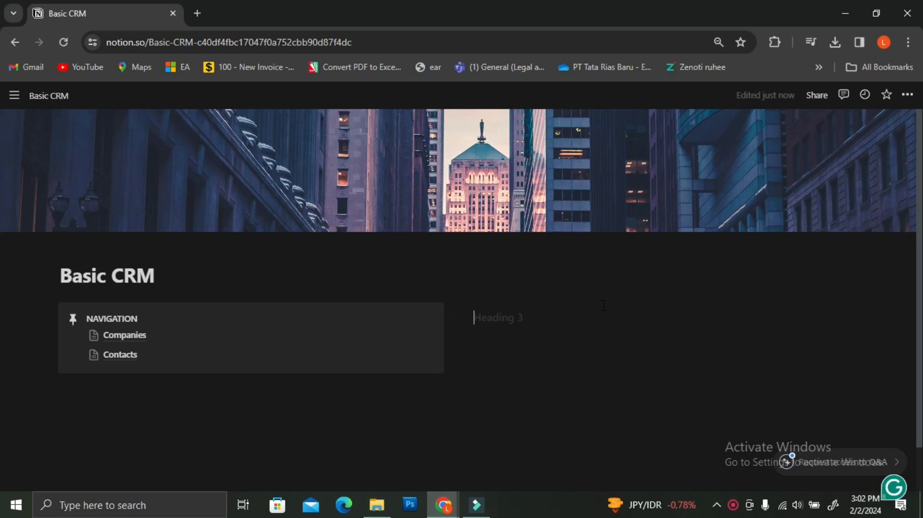
text(ypi)
key(BackSpace)
key(BackSpace)
key(BackSpace)
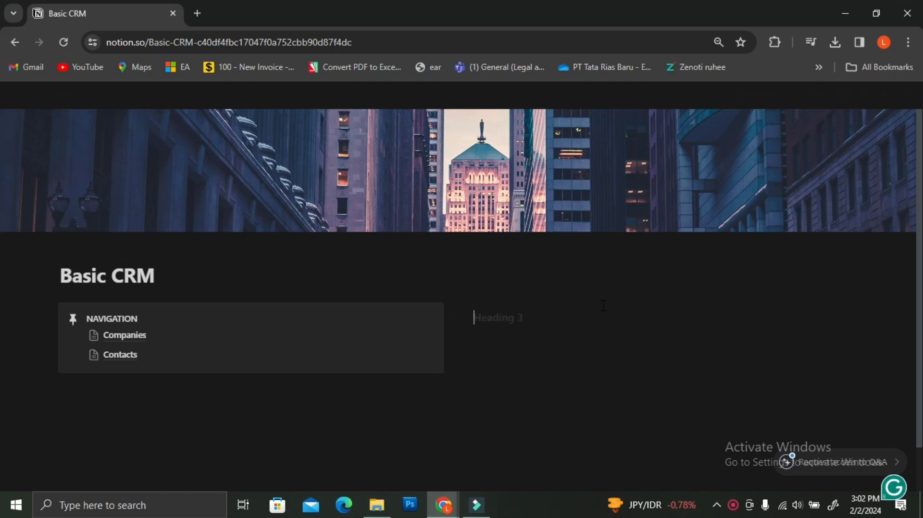
text(Quick Add)
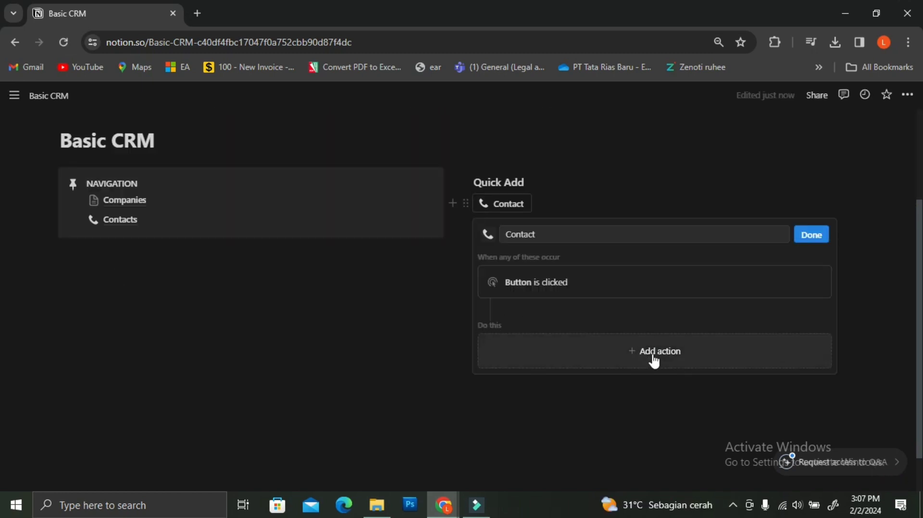
- Add a Show confirmation action to the Contact button
click(651, 356)
click(543, 301)
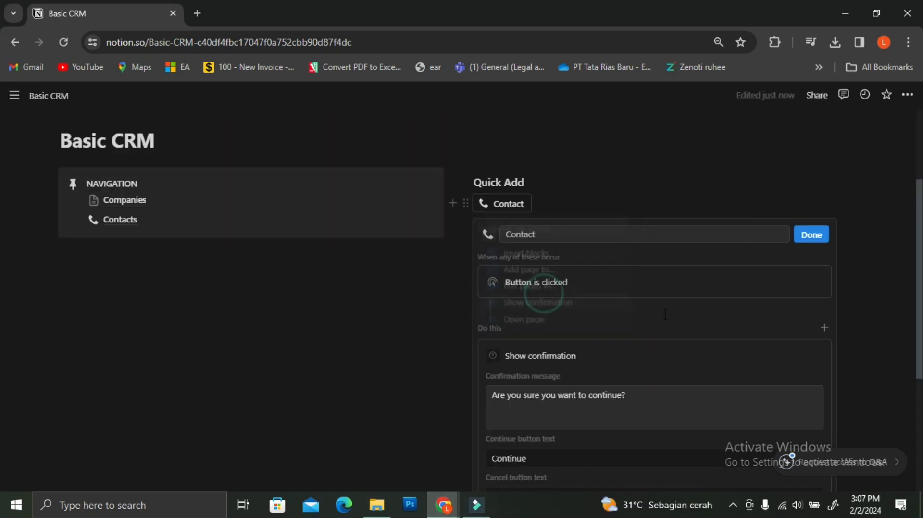
scroll(656, 390, down, 1)
scroll(657, 390, down, 3)
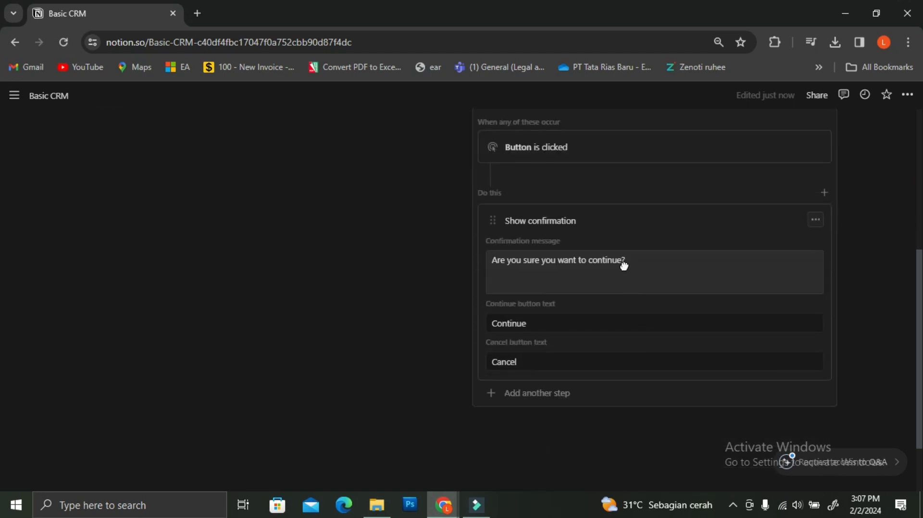
- Change the confirmation message to "Are you sure you want to create a new contact?"
click(503, 263)
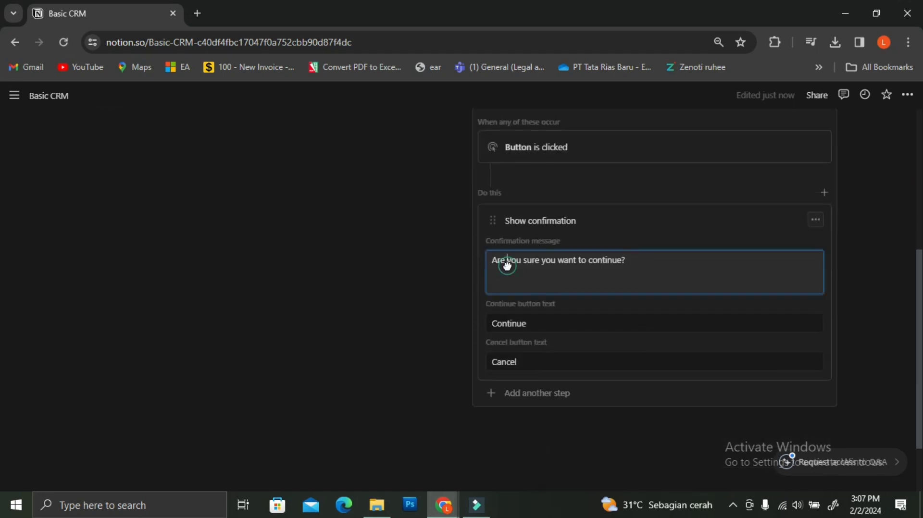
click(601, 261)
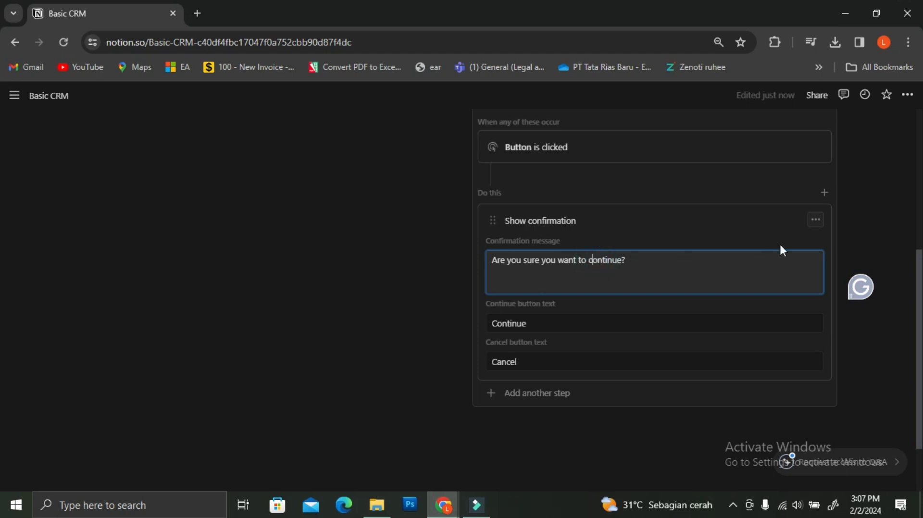
key(BackSpace)
key(Delete)
key(Delete)
key(Delete)
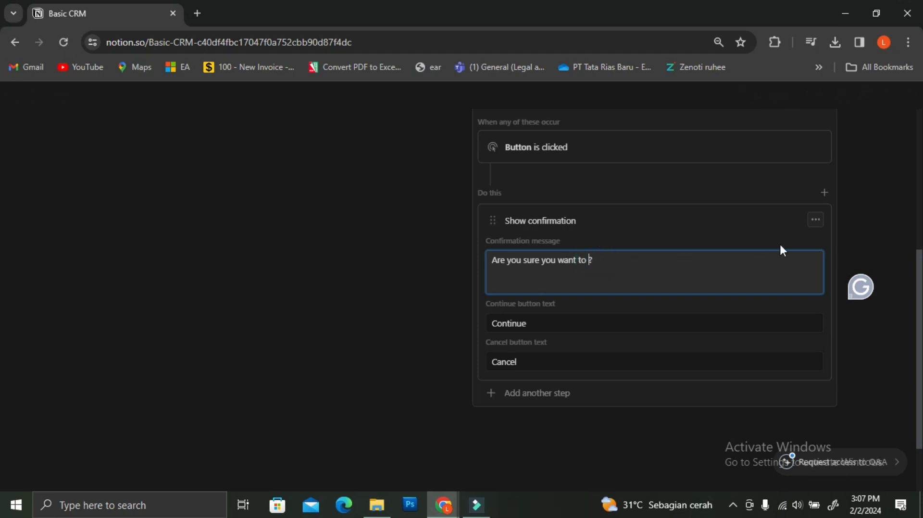
text(create a new contact)
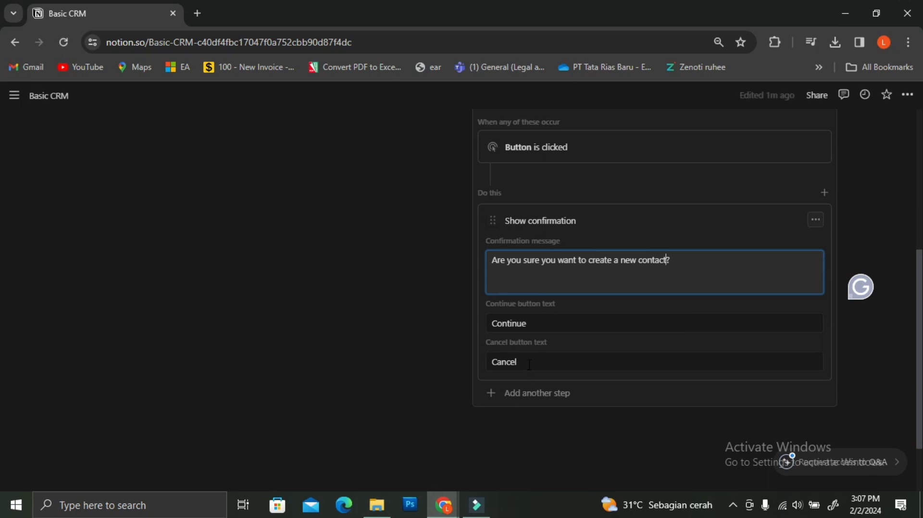
- Add a second action to the Contact button that adds a page to the Contacts database using the Name template
click(502, 395)
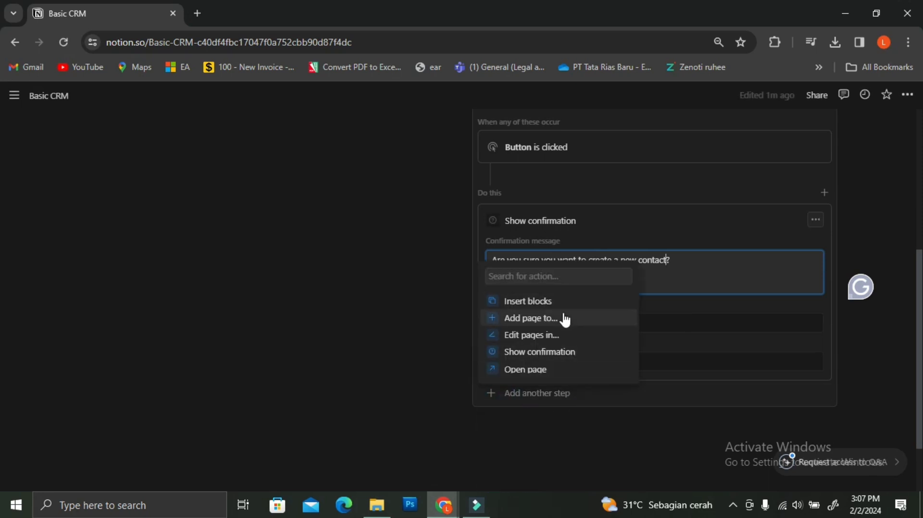
click(539, 319)
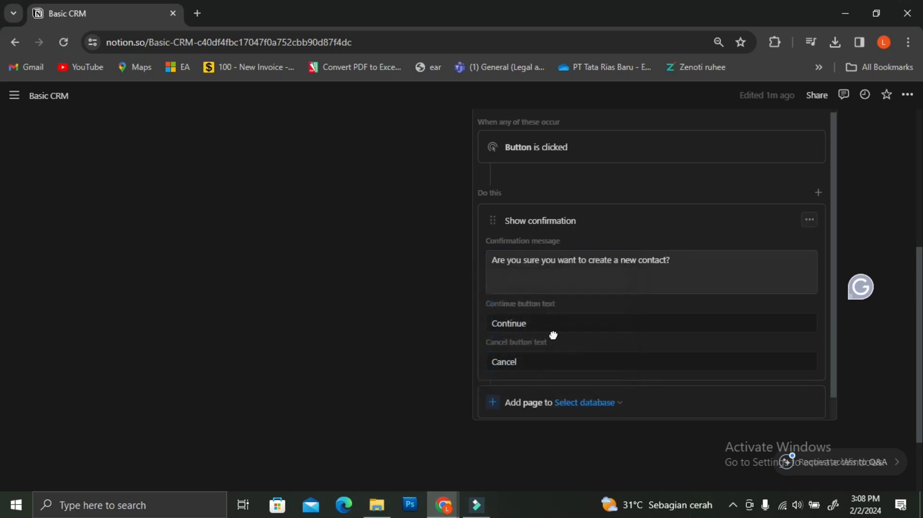
click(595, 379)
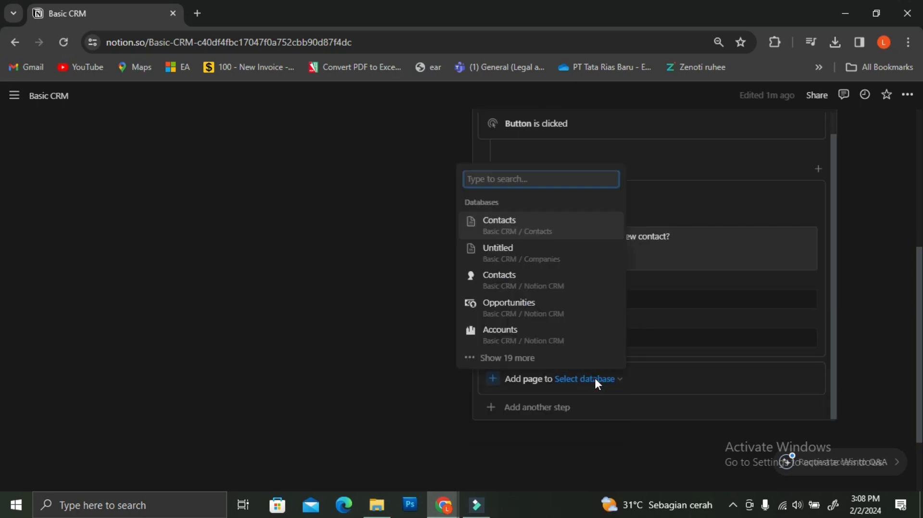
click(532, 221)
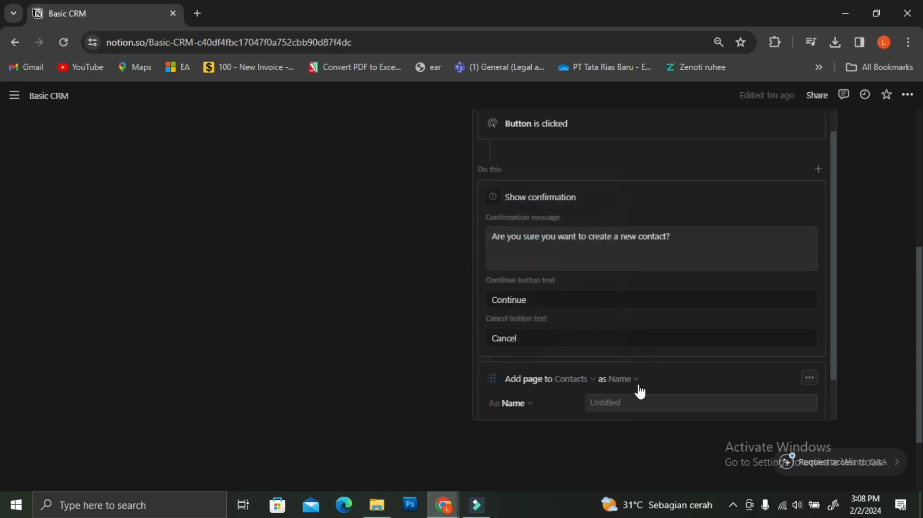
click(621, 379)
click(536, 418)
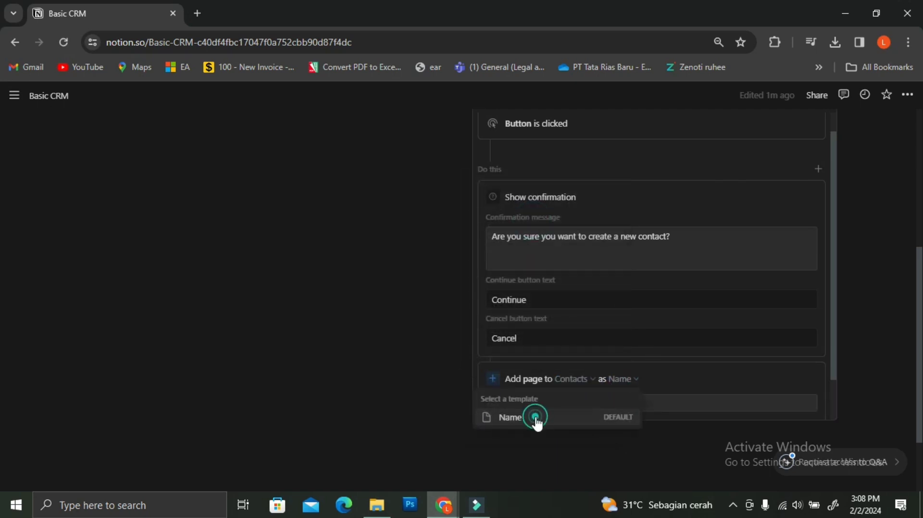
scroll(651, 384, down, 3)
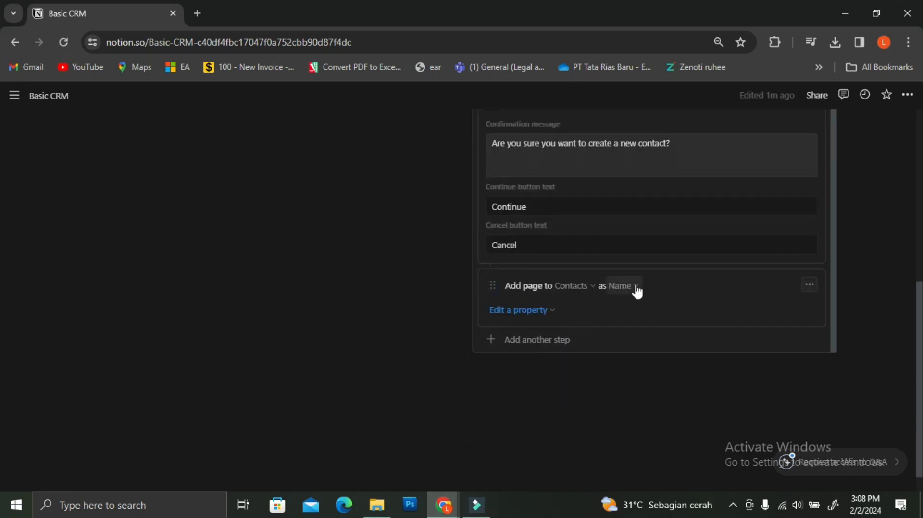
click(550, 310)
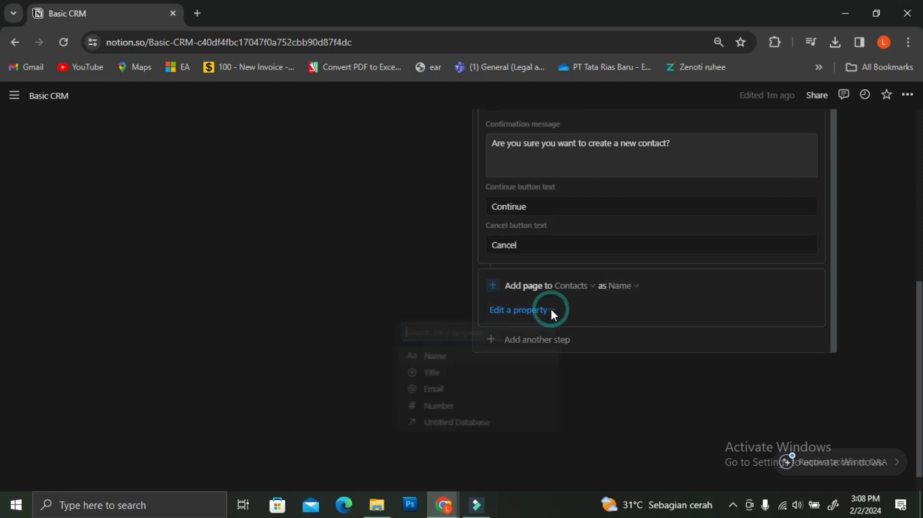
click(636, 310)
- Finish configuring the Contact button and close its editor
scroll(651, 305, down, 1)
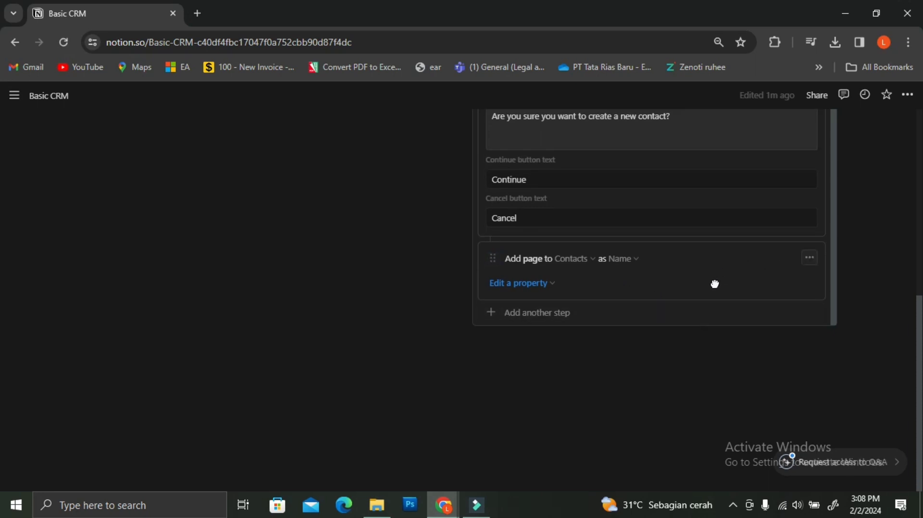
click(868, 209)
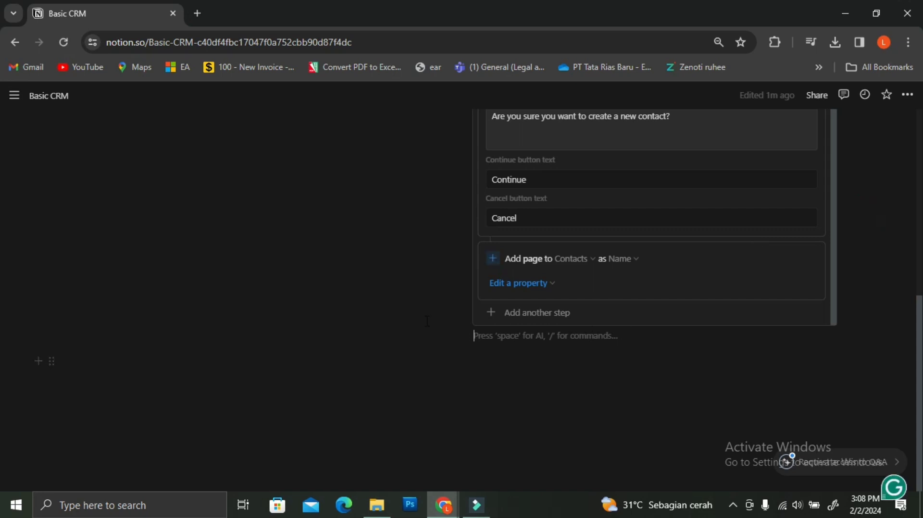
click(423, 270)
scroll(664, 263, up, 5)
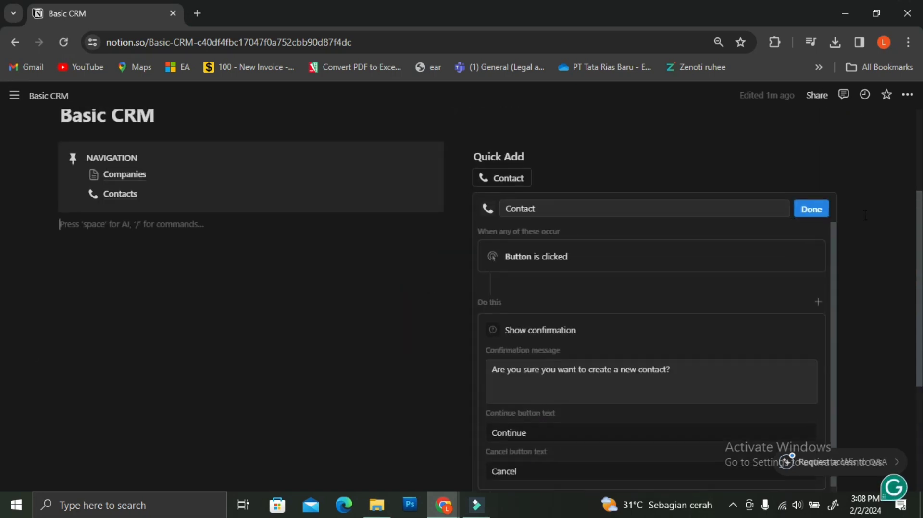
click(822, 242)
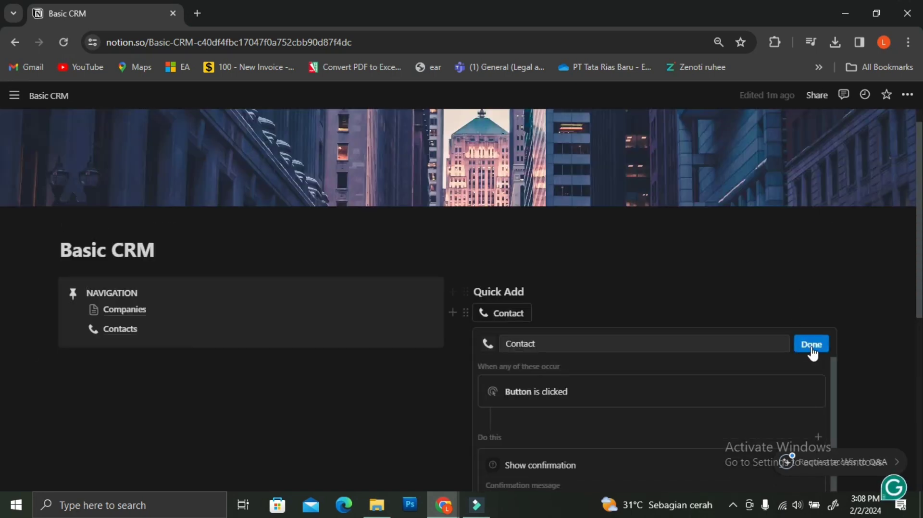
click(812, 345)
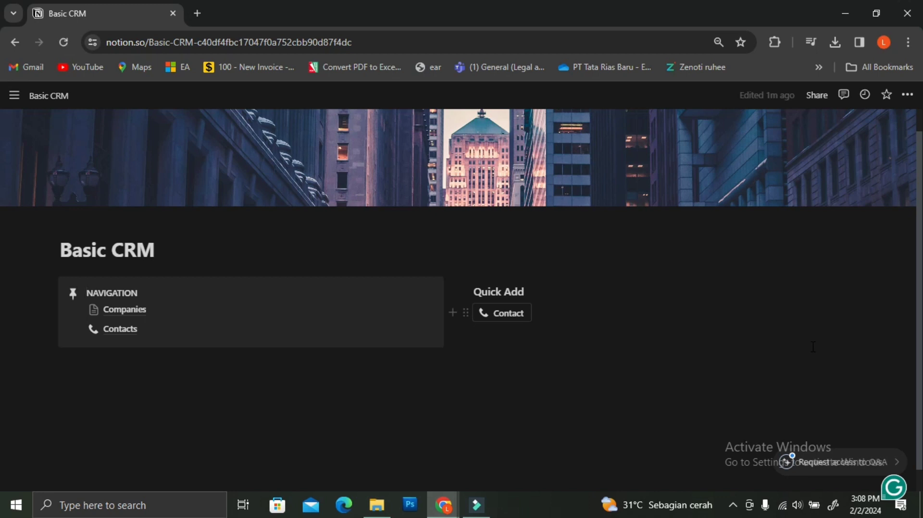
- Run the Contact button, confirm the creation of a new contact, and open the Contacts page to check the entry
click(510, 316)
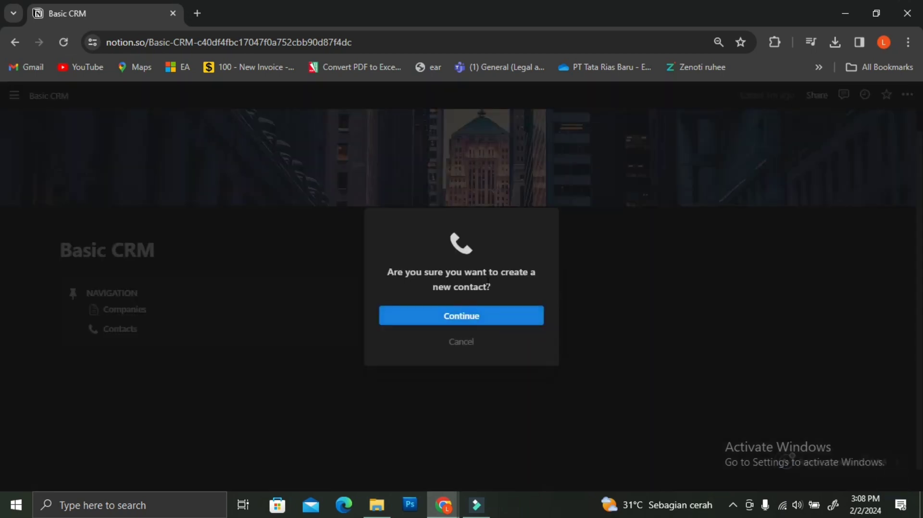
click(478, 321)
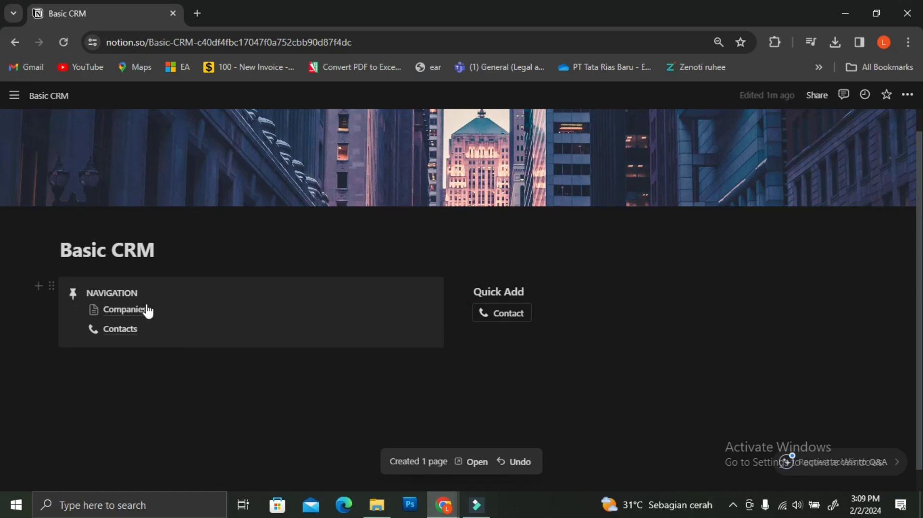
click(124, 331)
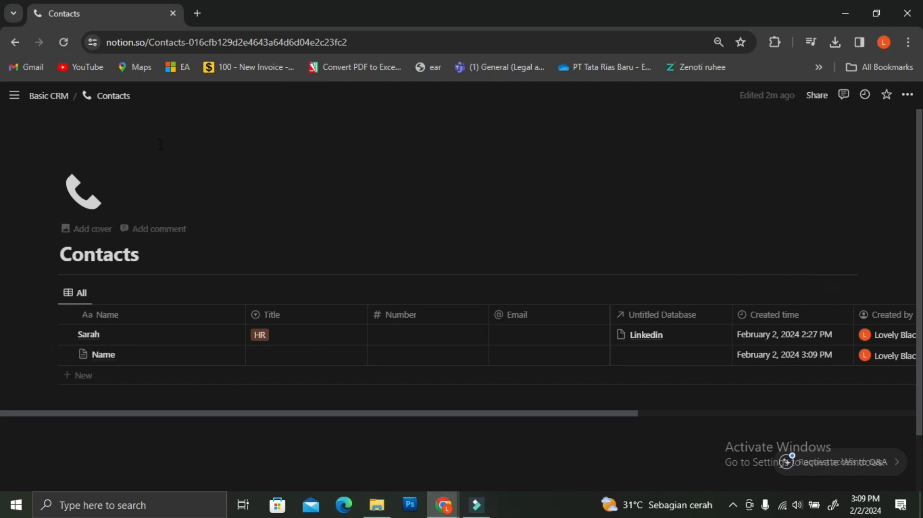
- On the Basic CRM page, name the second Quick Add button Company and dismiss the browser's save-password offer
click(48, 96)
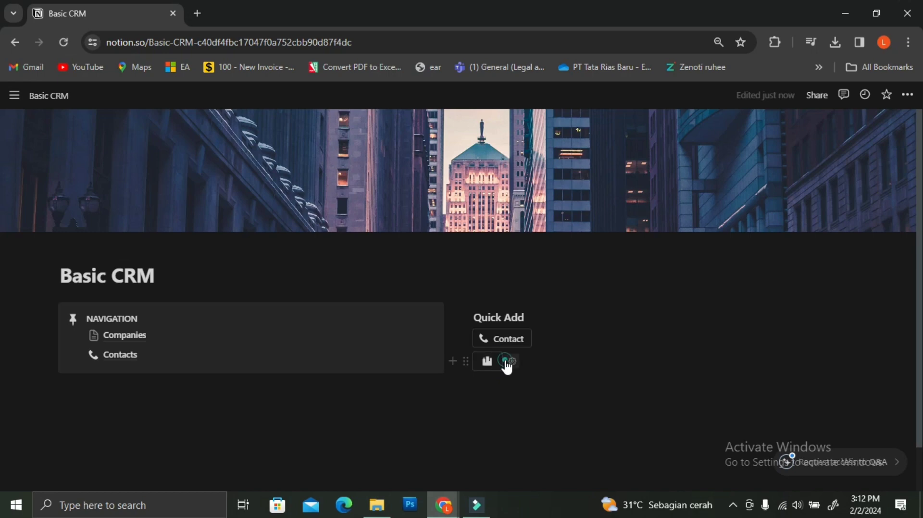
click(511, 363)
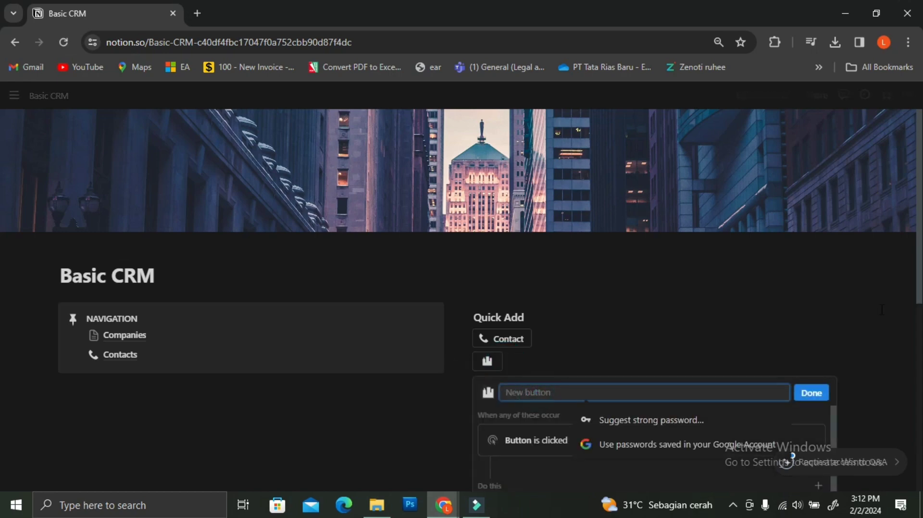
text(Company)
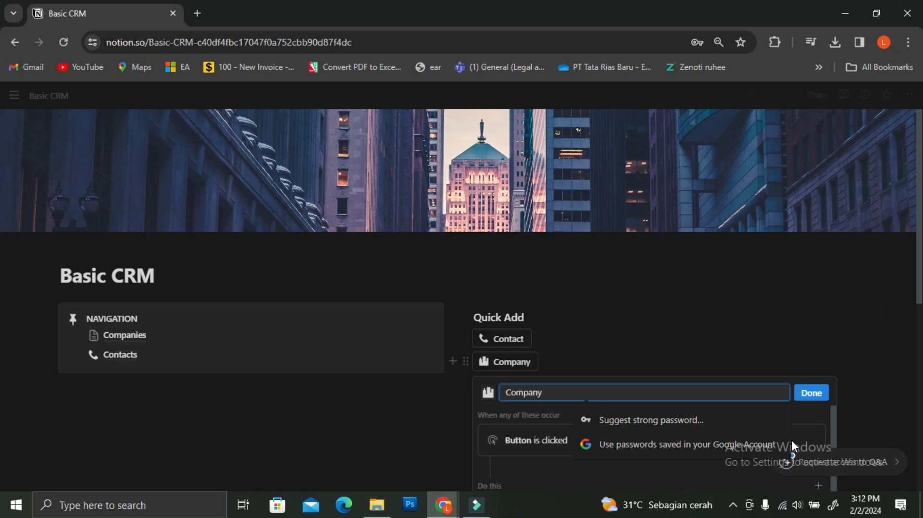
click(813, 393)
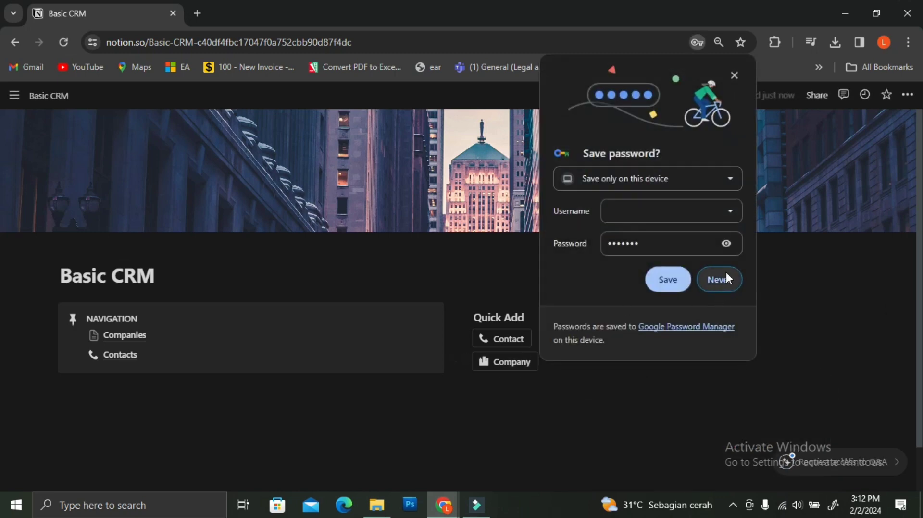
click(734, 74)
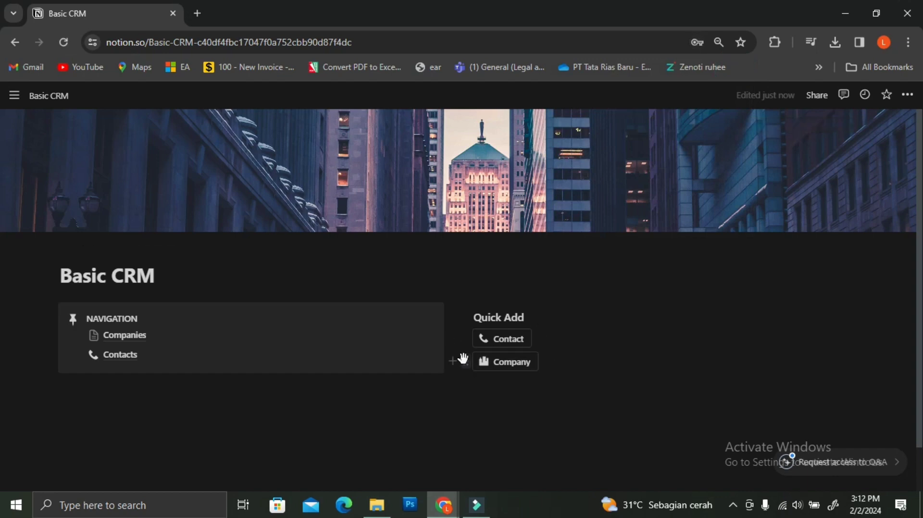
- Move the Company button above the Contact button and give the Companies page the uncoloured buildings icon
drag(463, 359, 465, 331)
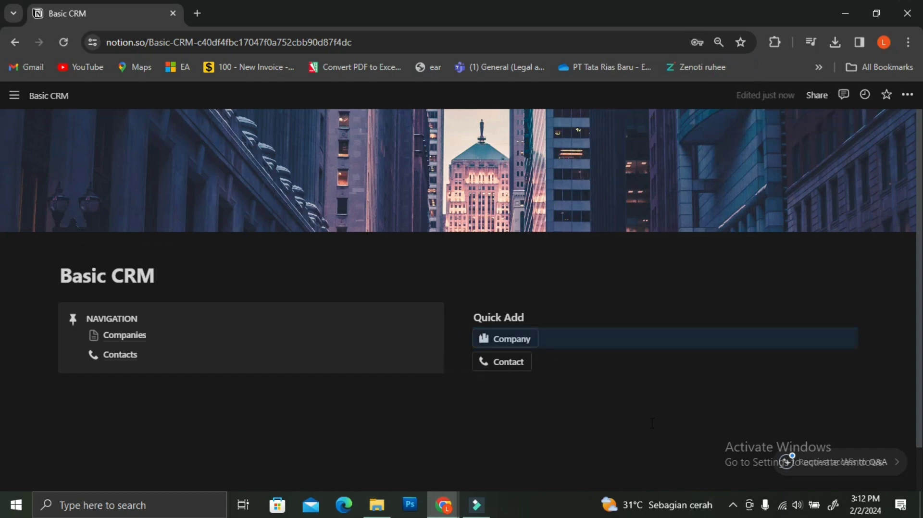
click(94, 335)
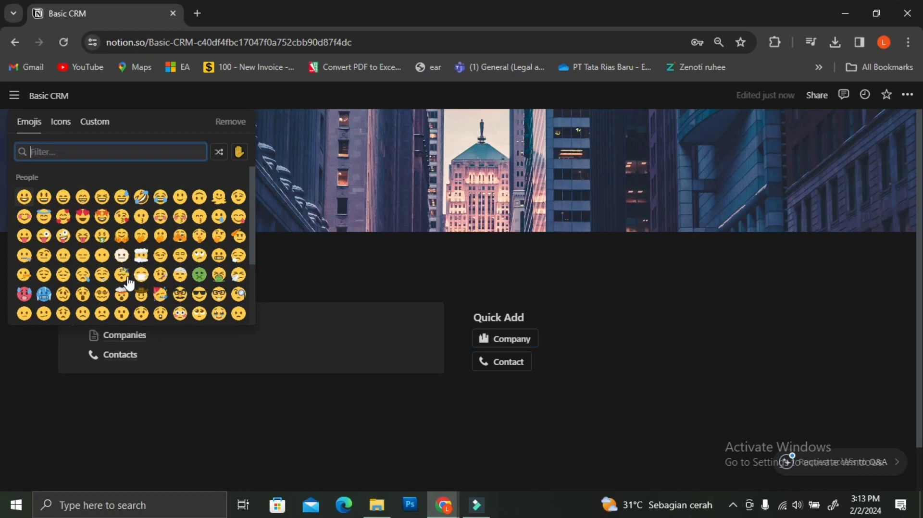
click(61, 122)
click(100, 122)
click(78, 121)
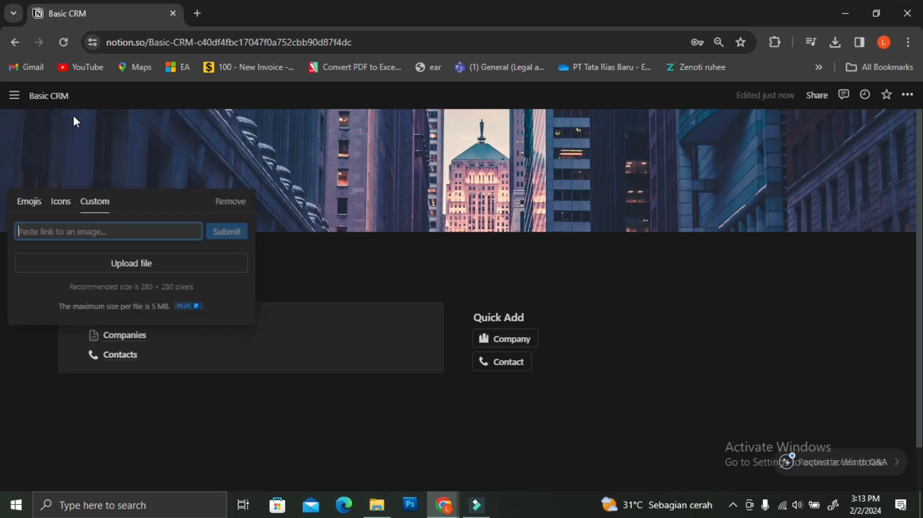
click(62, 202)
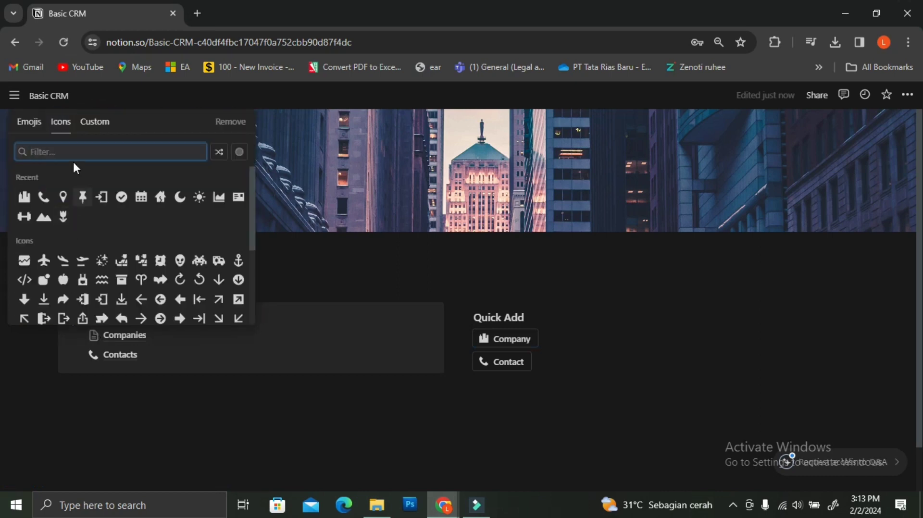
mouse_move(23, 197)
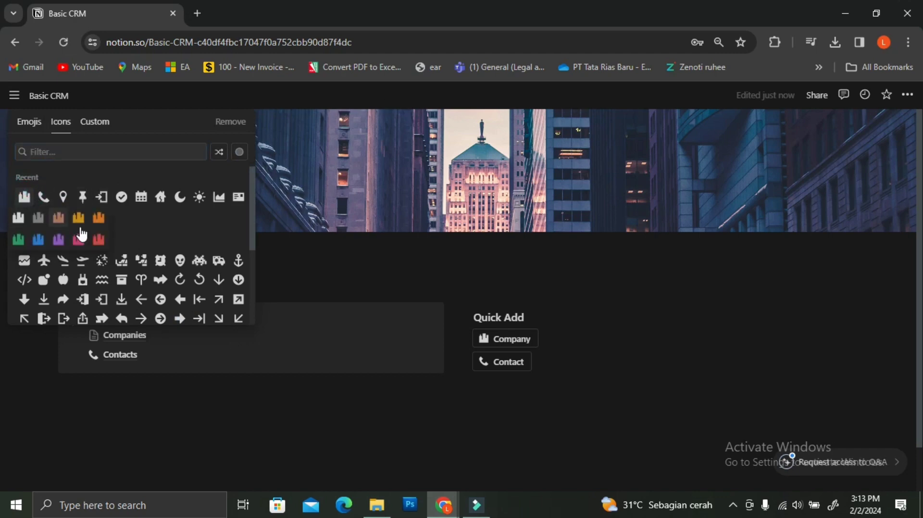
click(18, 218)
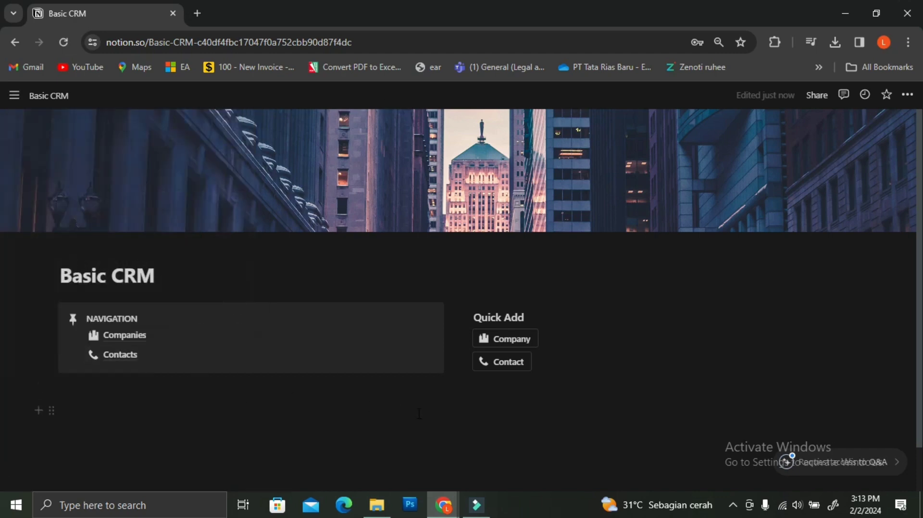
- Run the Company button to create a new entry and name it Google on the Companies page
click(512, 348)
click(498, 322)
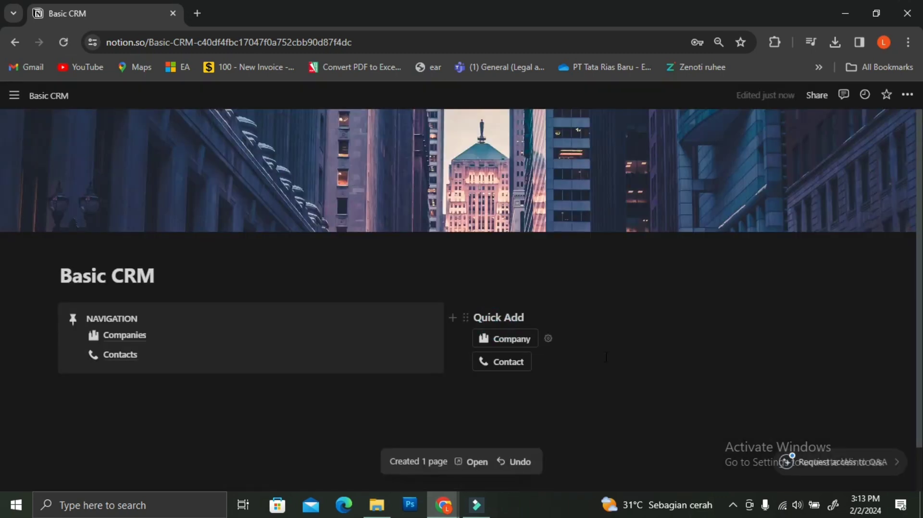
click(115, 336)
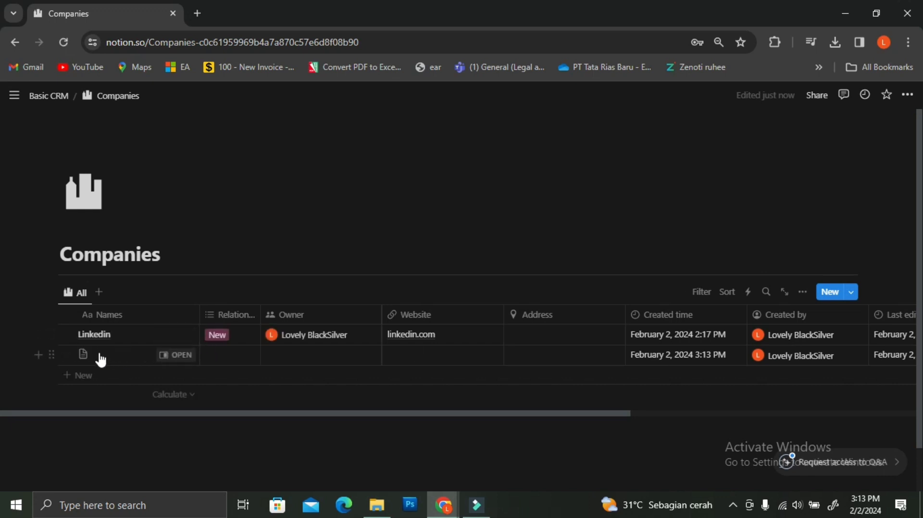
click(99, 357)
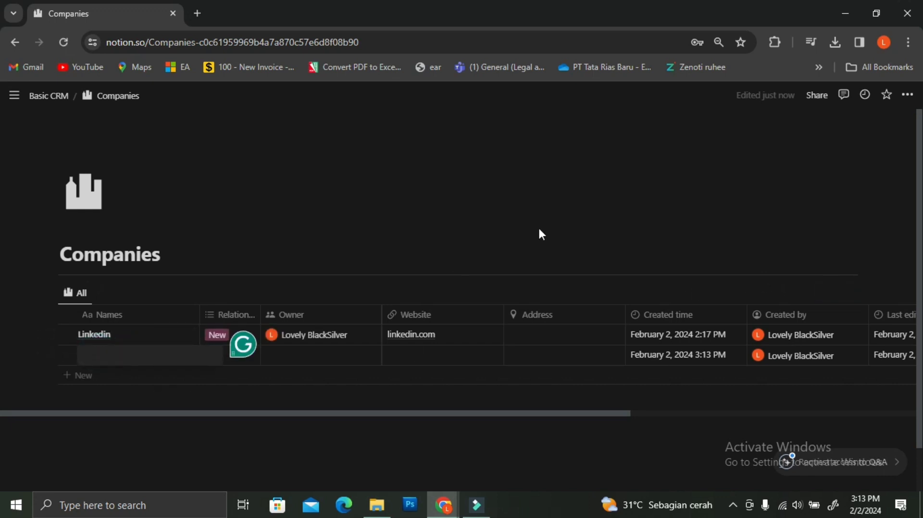
text(Google)
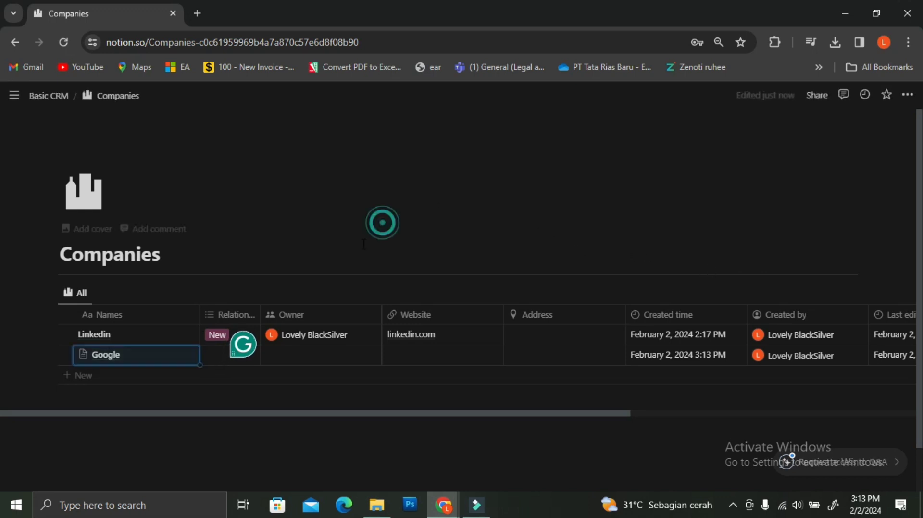
click(230, 355)
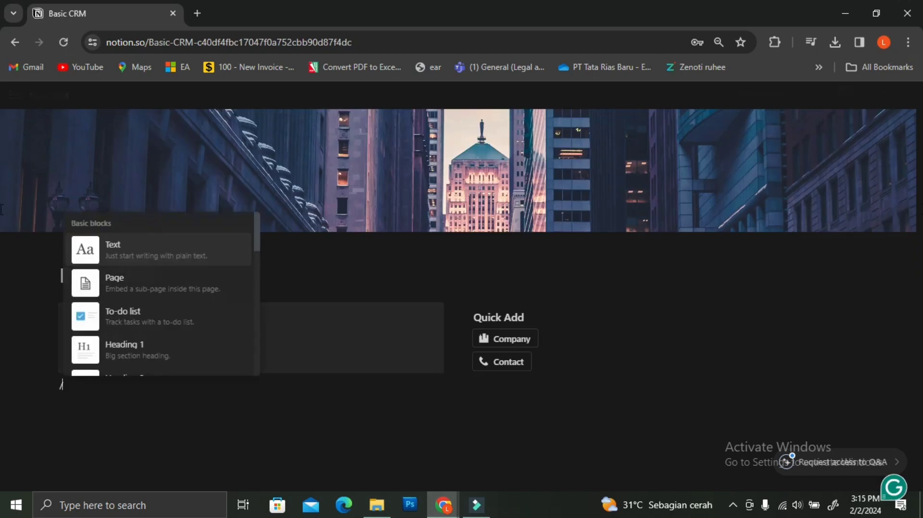
- Add a Heading 2 reading Tasks below the navigation callout on the Basic CRM page
text(hea)
click(148, 288)
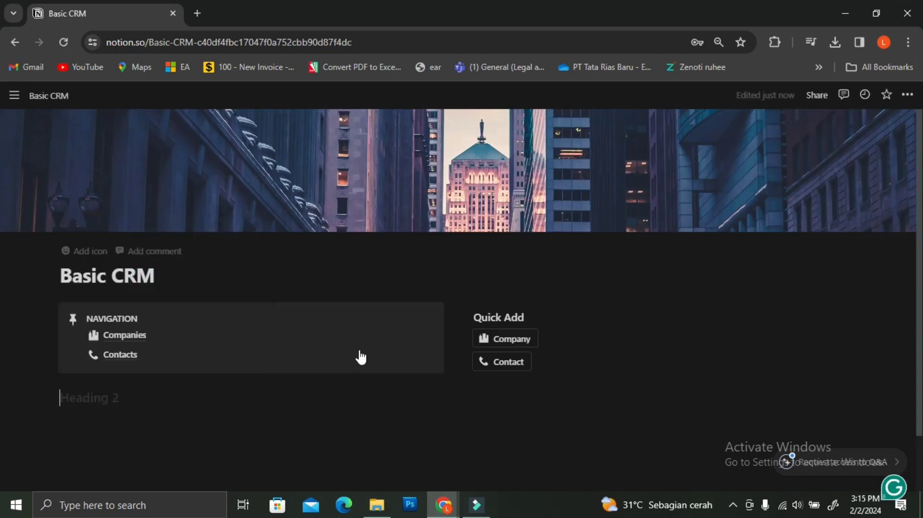
text(Tasks)
key(shift+Left)
key(shift+Left)
key(shift+Left)
key(shift+Left)
key(shift+Left)
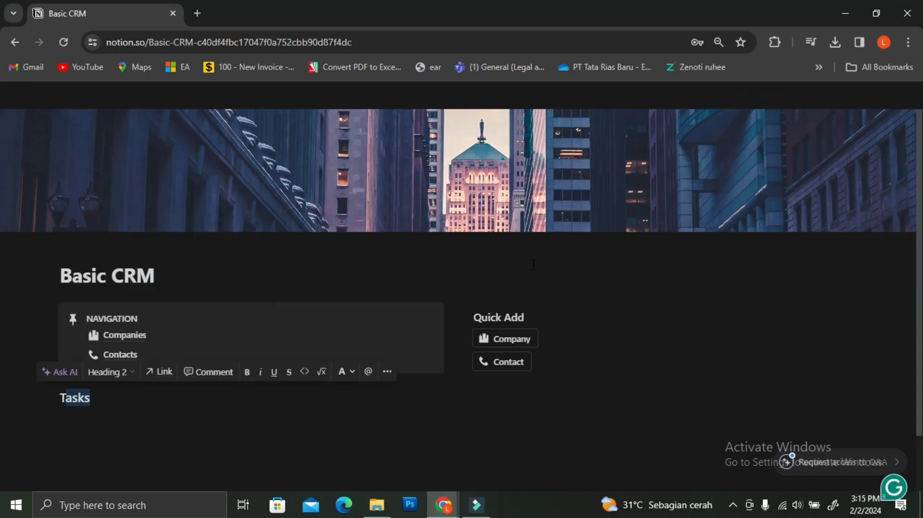
click(119, 397)
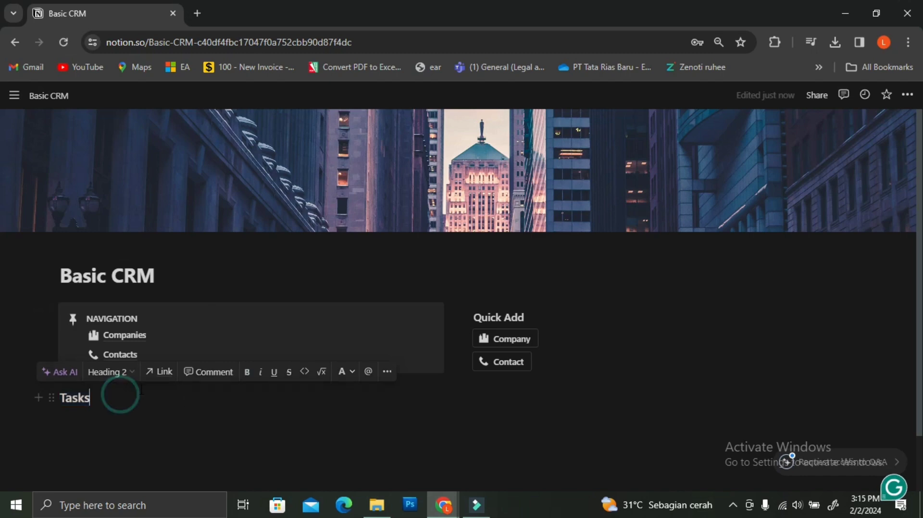
- Insert a divider below the Tasks heading
key(Return)
text(/di)
click(160, 288)
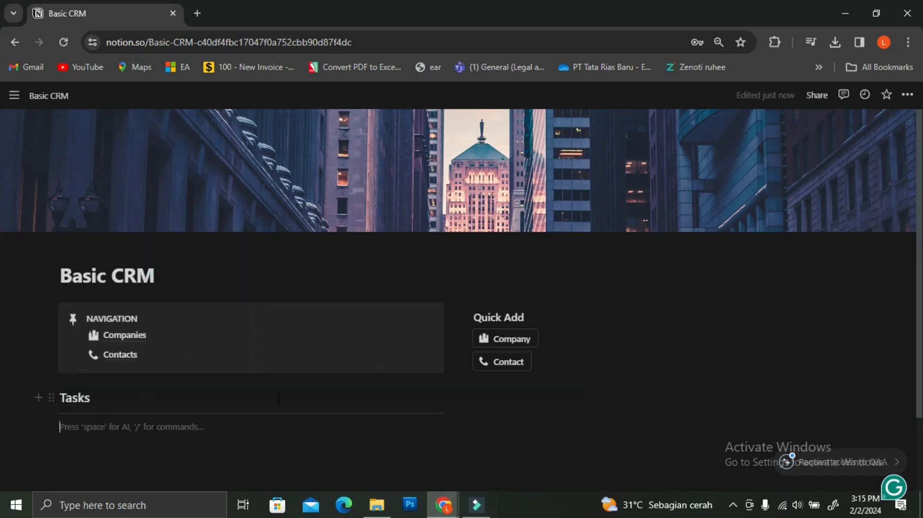
- Insert a list view database under the divider, with its view named Urgent and its title set to Priorities
text(/)
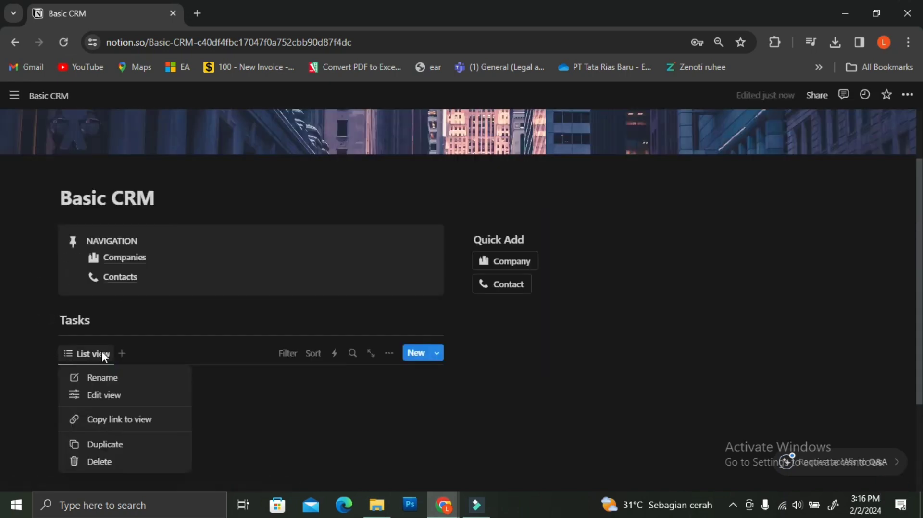
click(102, 394)
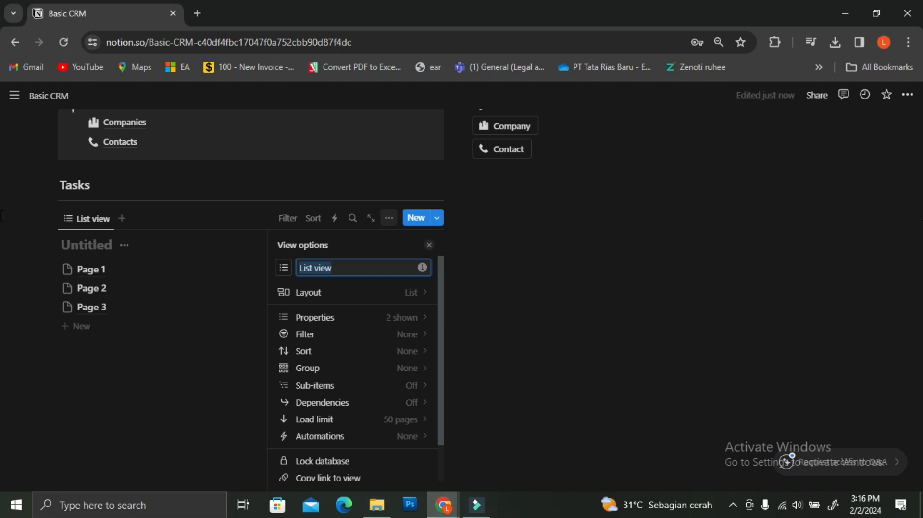
text(Impor)
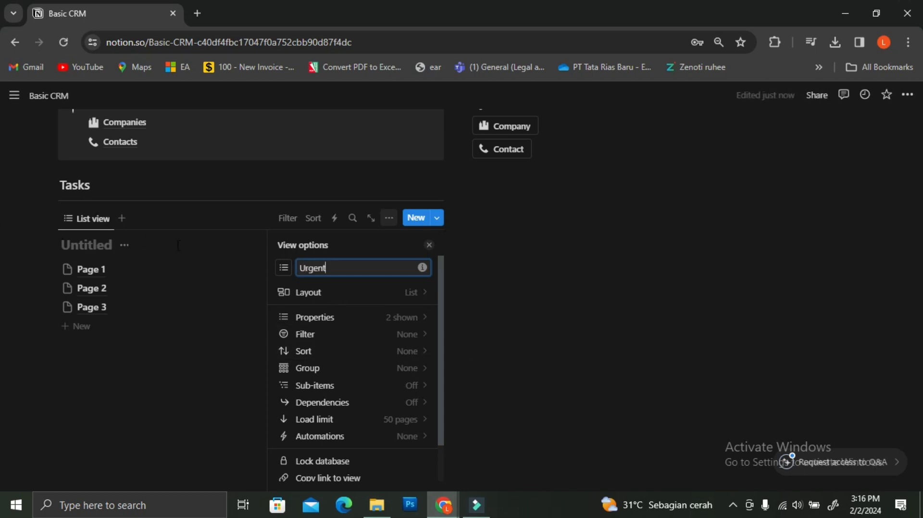
click(103, 246)
text(Priorities)
key(Return)
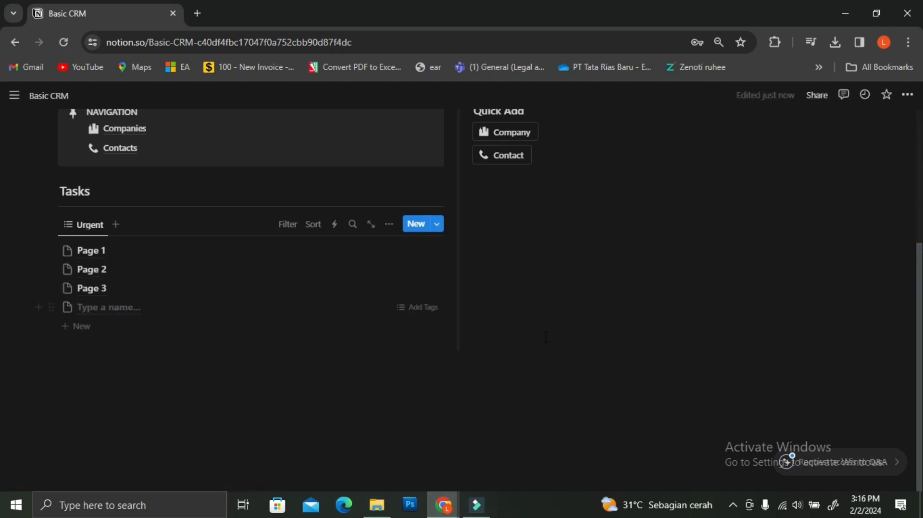
- Delete the unnamed extra entry from the Urgent list
click(41, 306)
click(120, 217)
scroll(319, 370, up, 2)
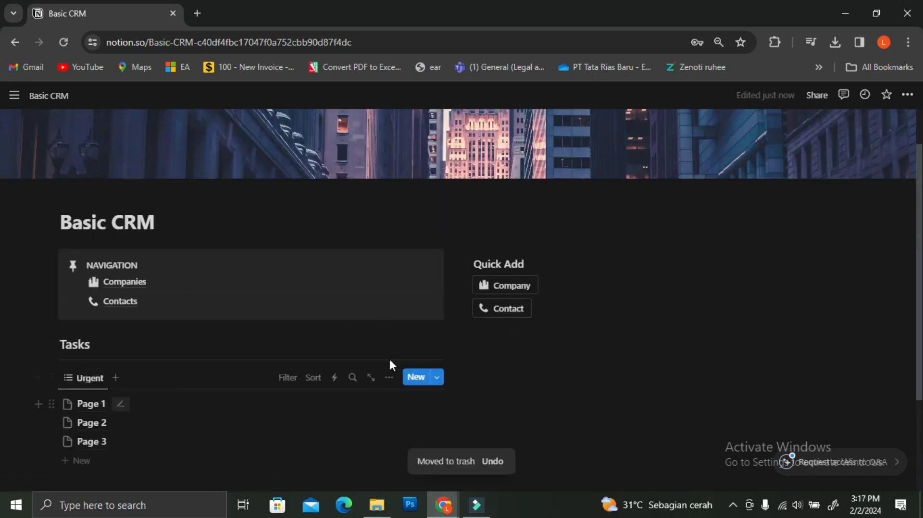
- Insert a linked view of a database in the empty block below the Urgent list
scroll(390, 365, down, 3)
click(554, 360)
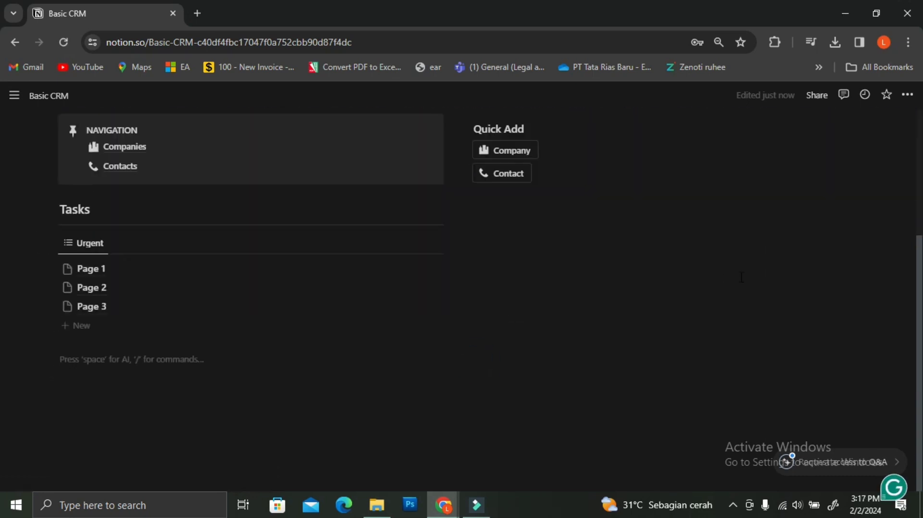
text(/list)
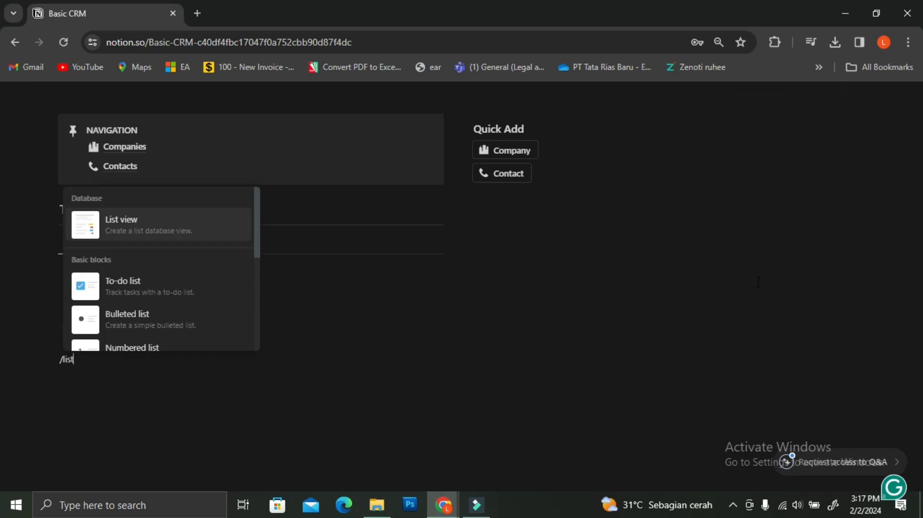
key(BackSpace)
key(BackSpace)
key(BackSpace)
key(BackSpace)
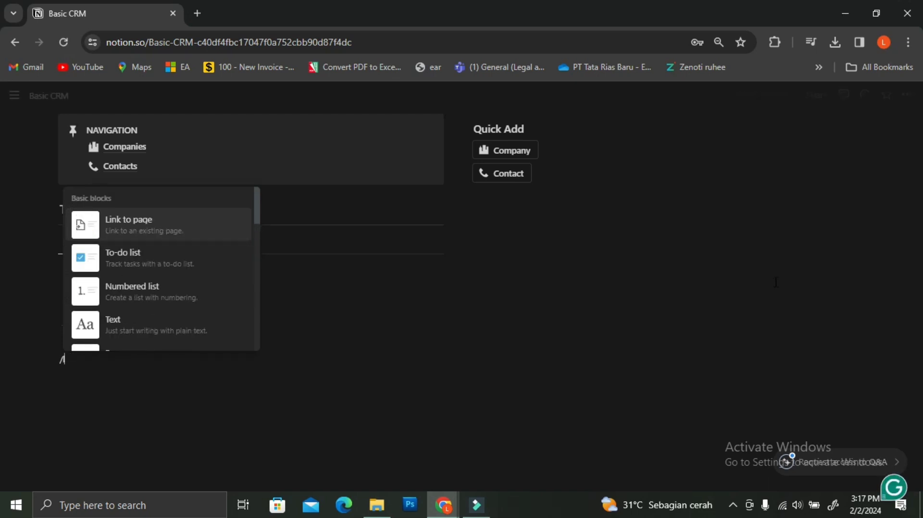
text(link)
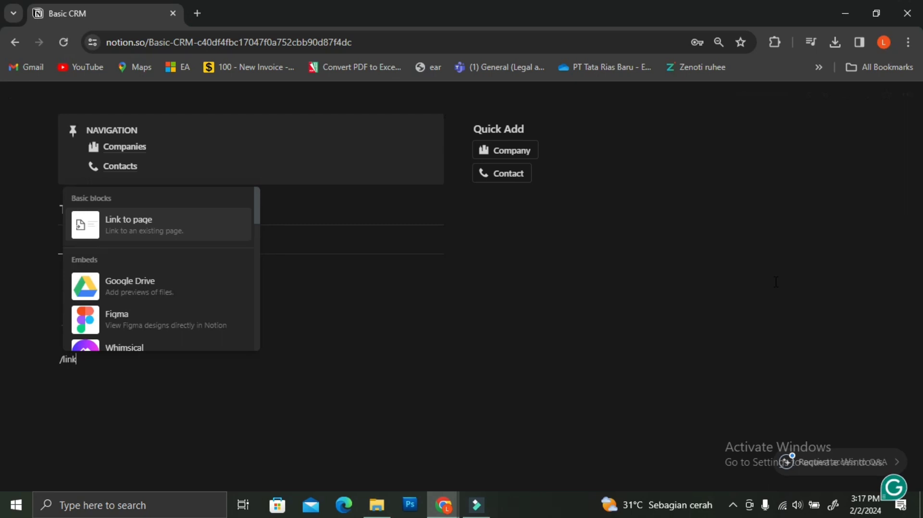
text(ed)
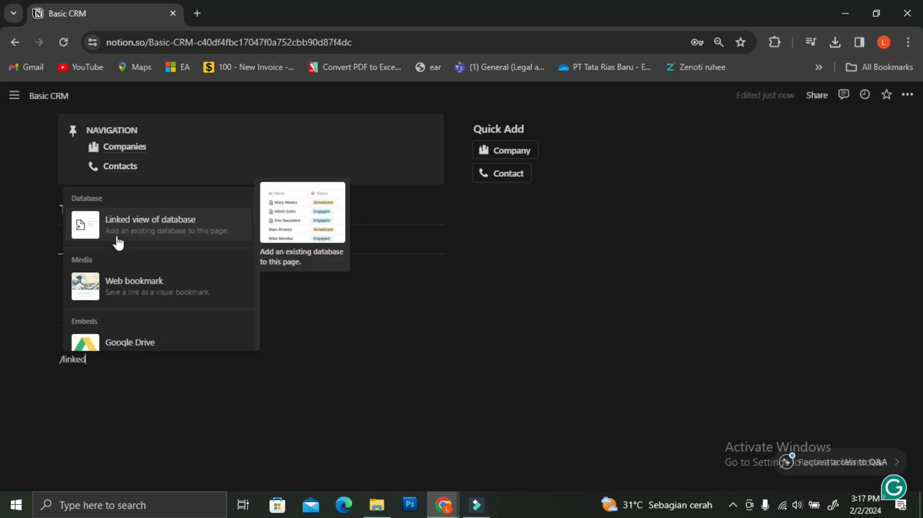
click(117, 238)
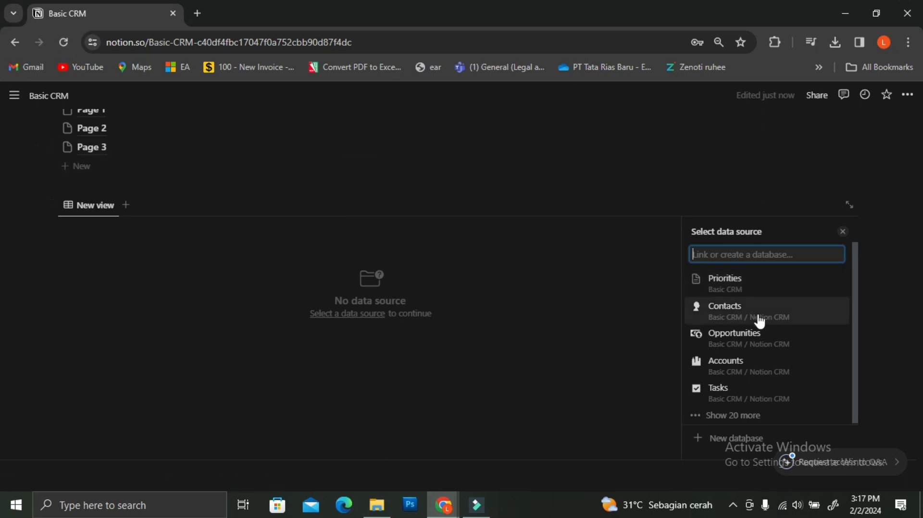
- Choose the CRM's own contacts database as the linked view's data source and copy its existing All view
scroll(777, 374, down, 1)
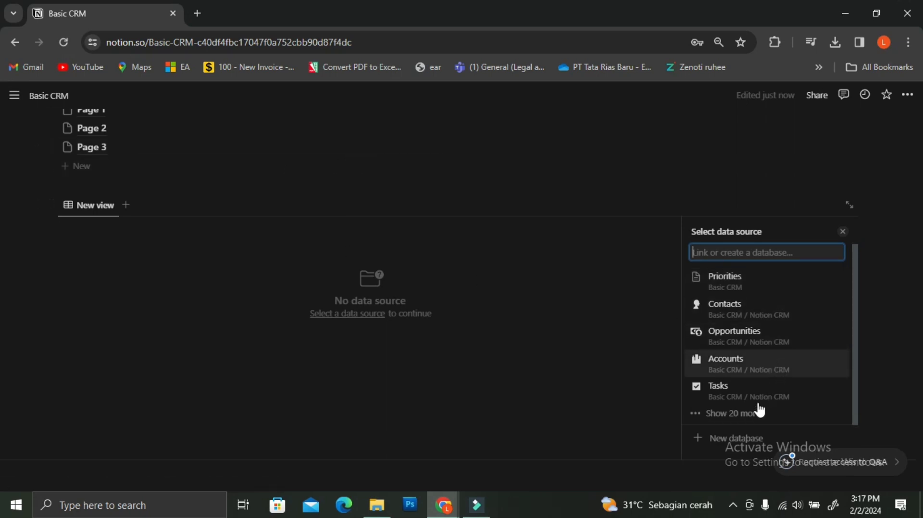
click(757, 414)
scroll(756, 375, down, 2)
click(756, 361)
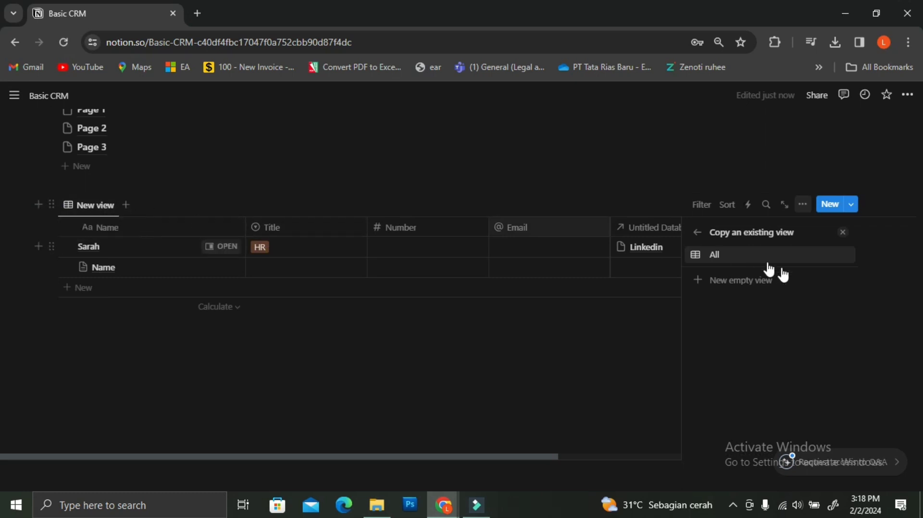
click(770, 255)
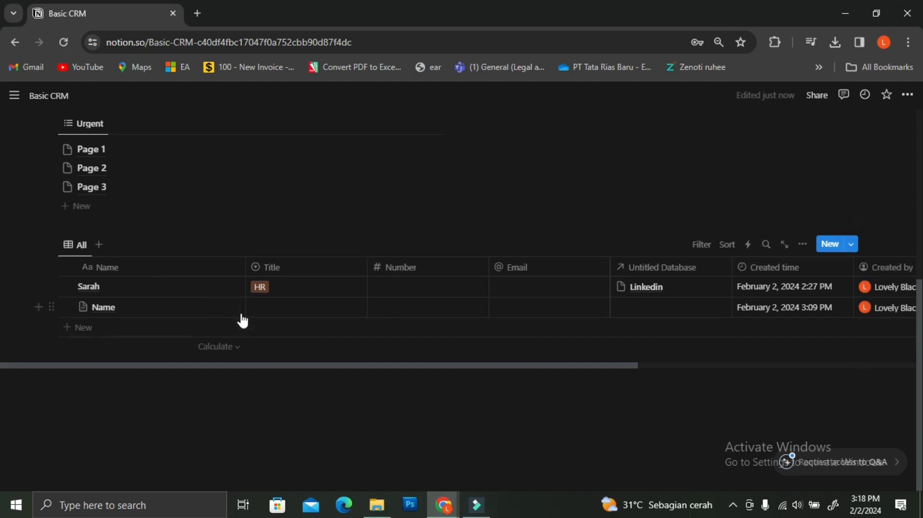
scroll(243, 319, up, 2)
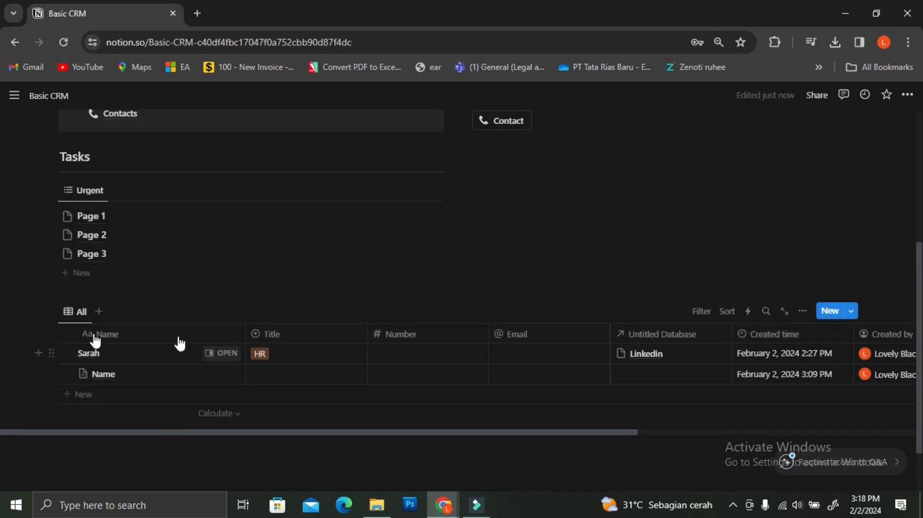
scroll(417, 259, up, 2)
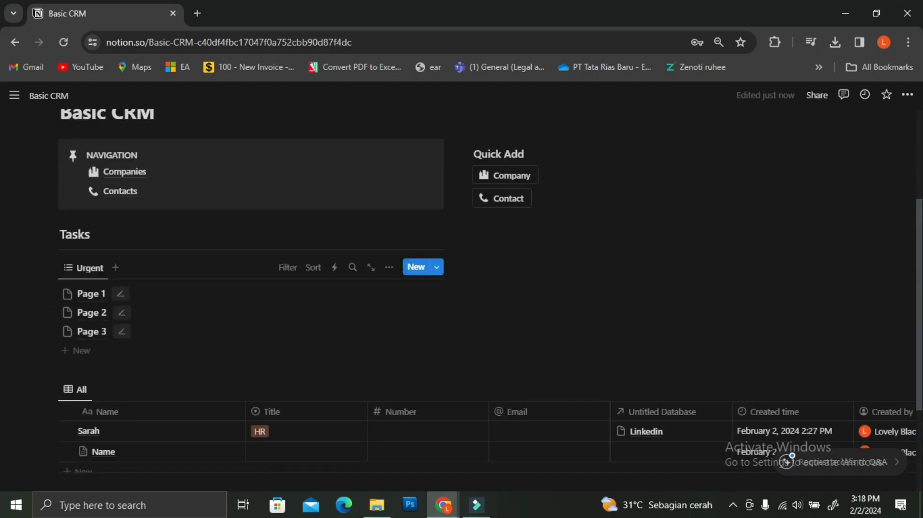
scroll(485, 261, down, 1)
click(534, 255)
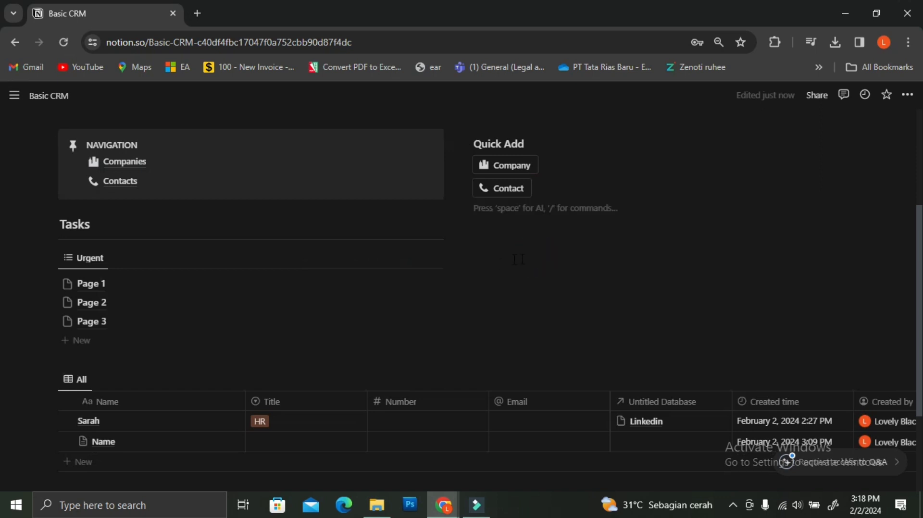
click(495, 265)
click(437, 257)
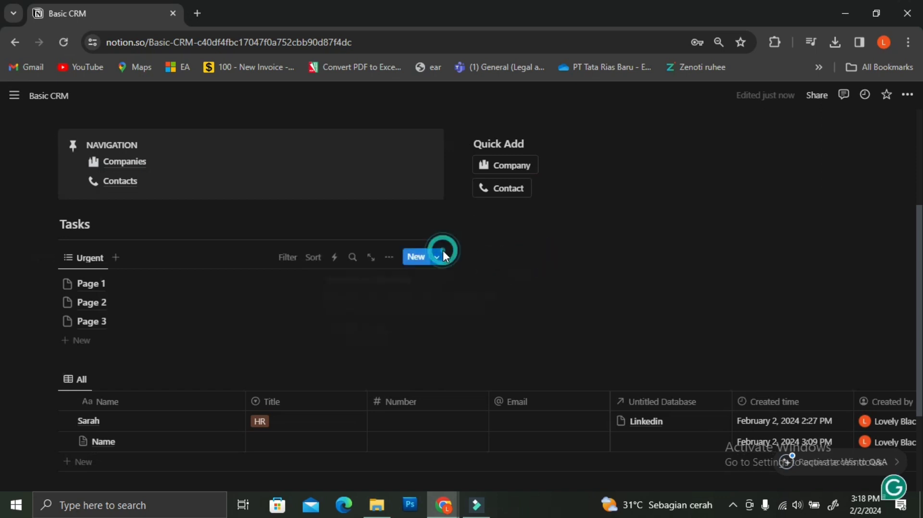
click(495, 251)
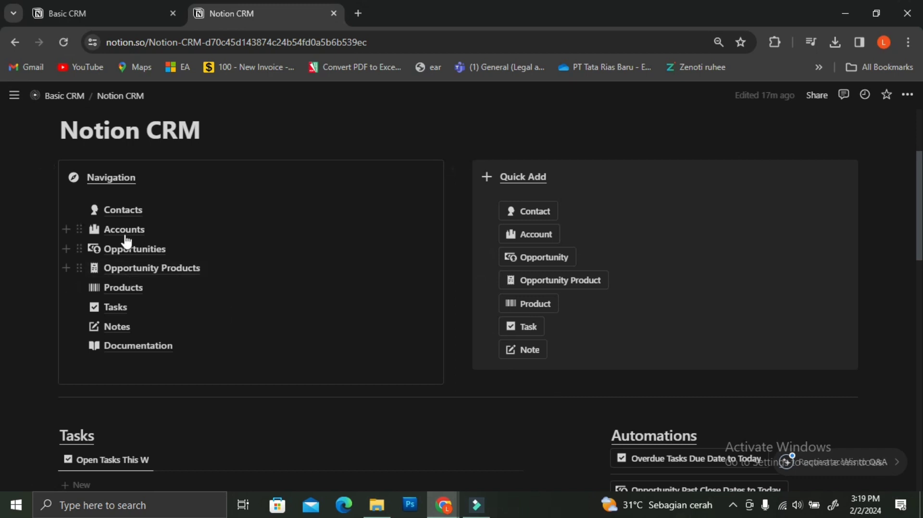
- Examine the Tasks, Automations, Accounts and Opportunities sections of the Notion CRM template page
scroll(264, 332, down, 4)
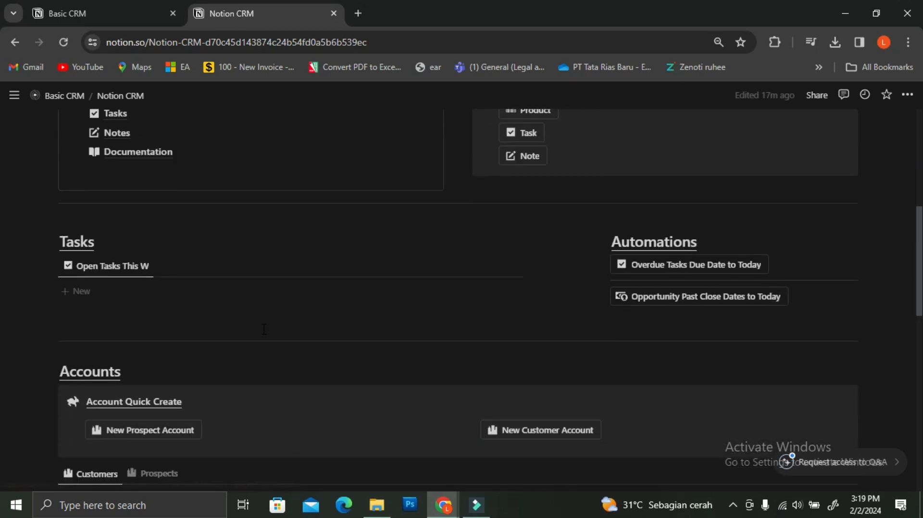
scroll(264, 329, down, 2)
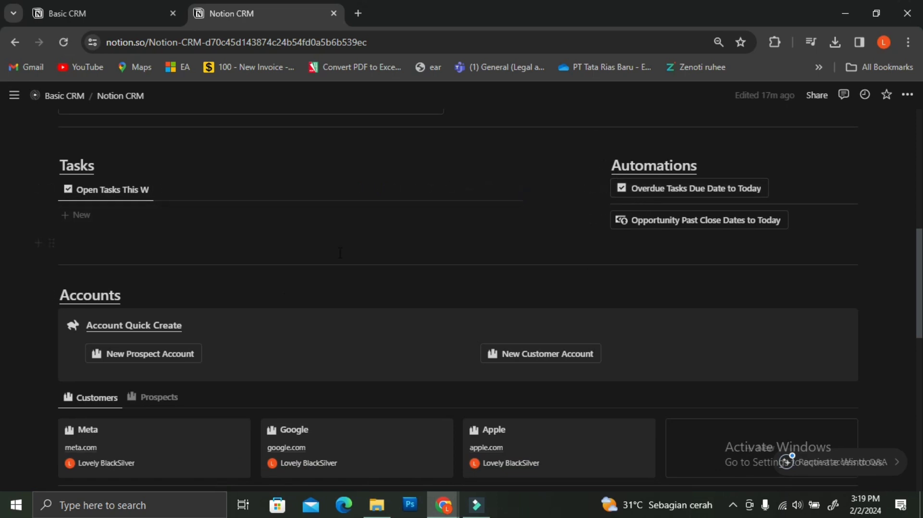
scroll(340, 253, down, 3)
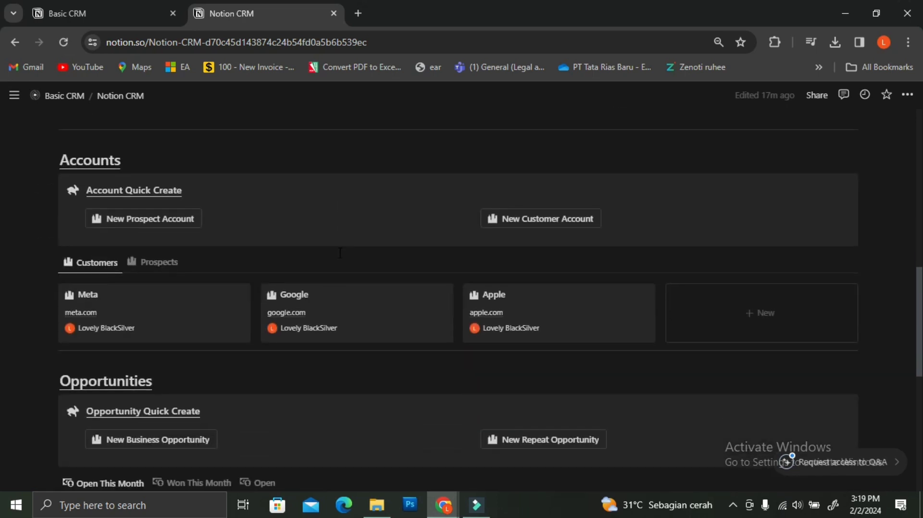